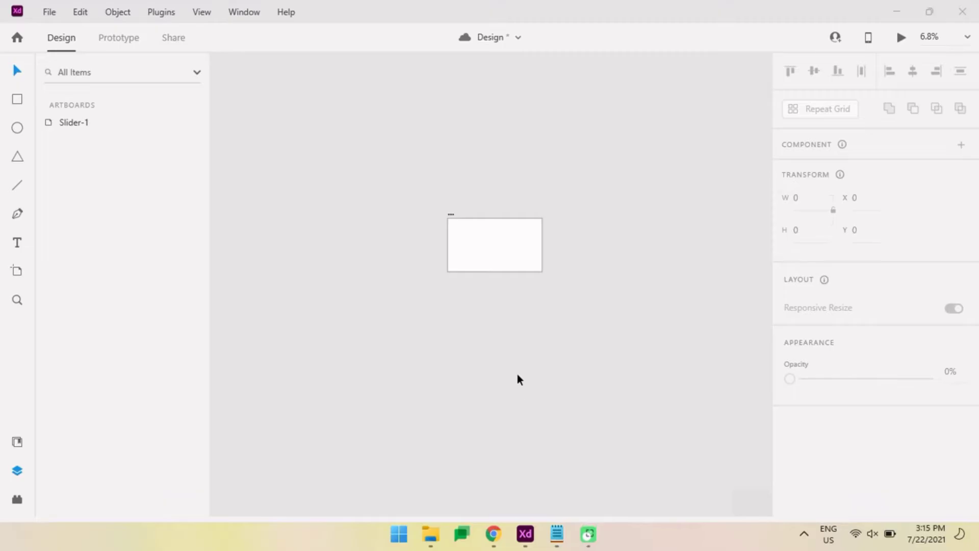
Step: Draw a 1920 × 1080 rectangle spanning the whole Slider-1 artboard
{"action": "scroll", "coordinate": [464, 237], "scroll_direction": "up", "scroll_amount": 3}
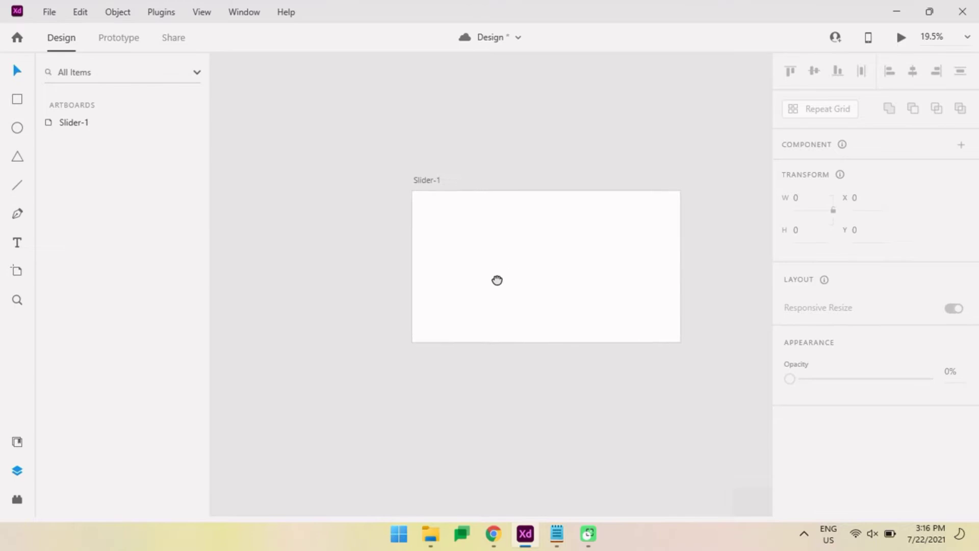
{"action": "left_click", "coordinate": [18, 99]}
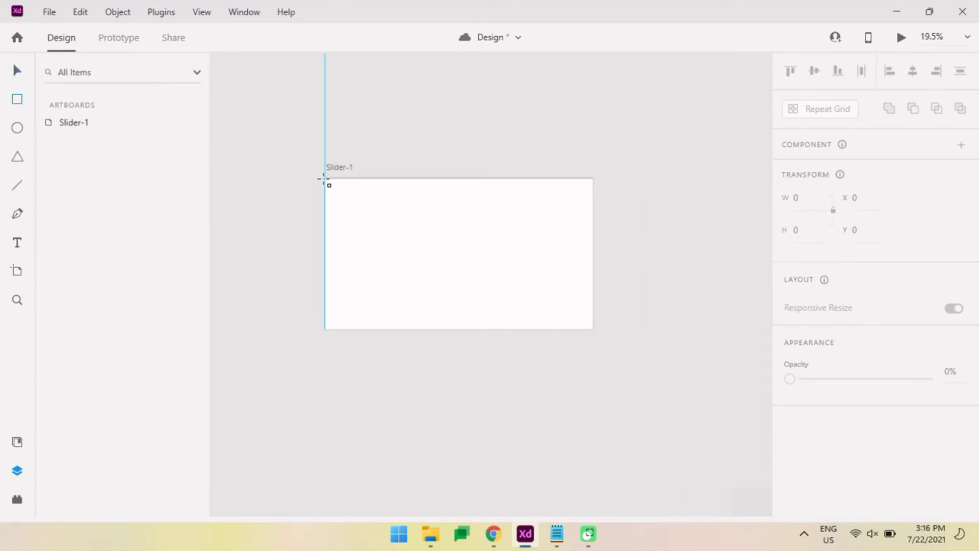
{"action": "left_click_drag", "start_coordinate": [329, 180], "coordinate": [592, 329]}
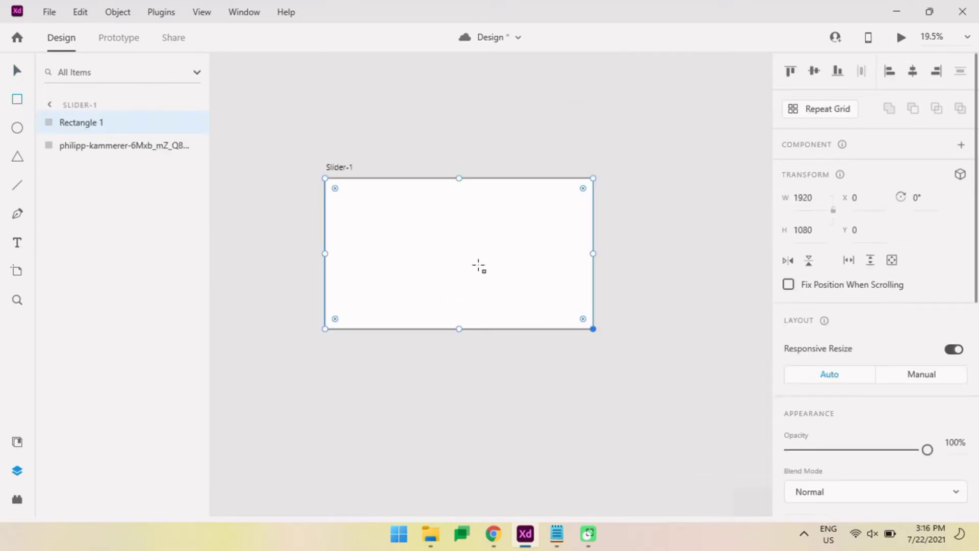
{"action": "left_click", "coordinate": [17, 74]}
Step: Fill the rectangle with the backpacker-by-the-lake photo and delete the stray extra image layer
{"action": "key", "text": "super+Tab"}
{"action": "left_click", "coordinate": [372, 311]}
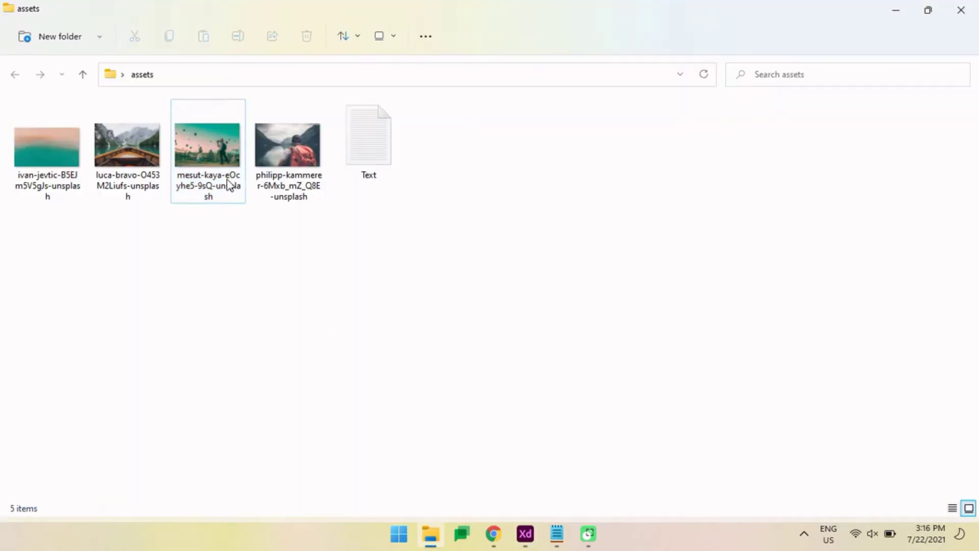
{"action": "left_click_drag", "start_coordinate": [288, 148], "coordinate": [513, 279]}
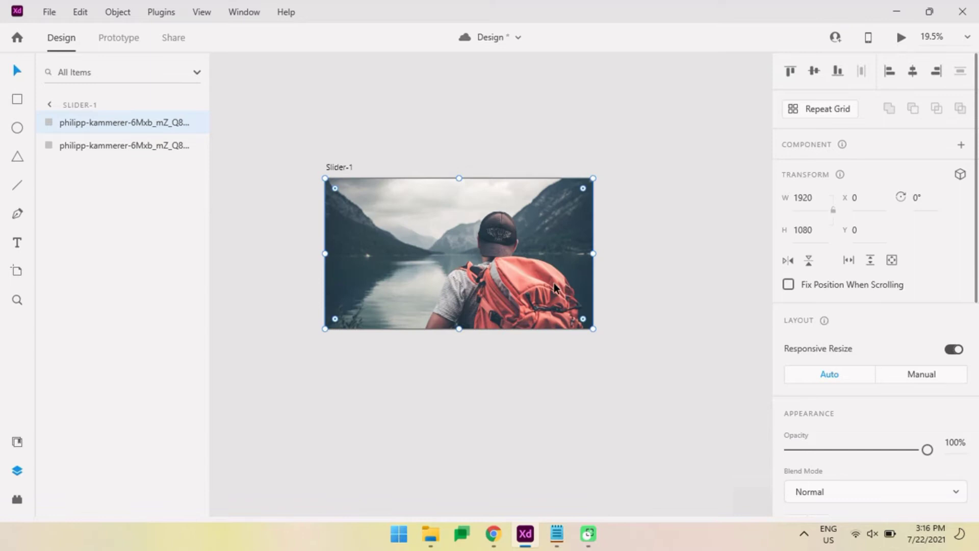
{"action": "left_click", "coordinate": [125, 148]}
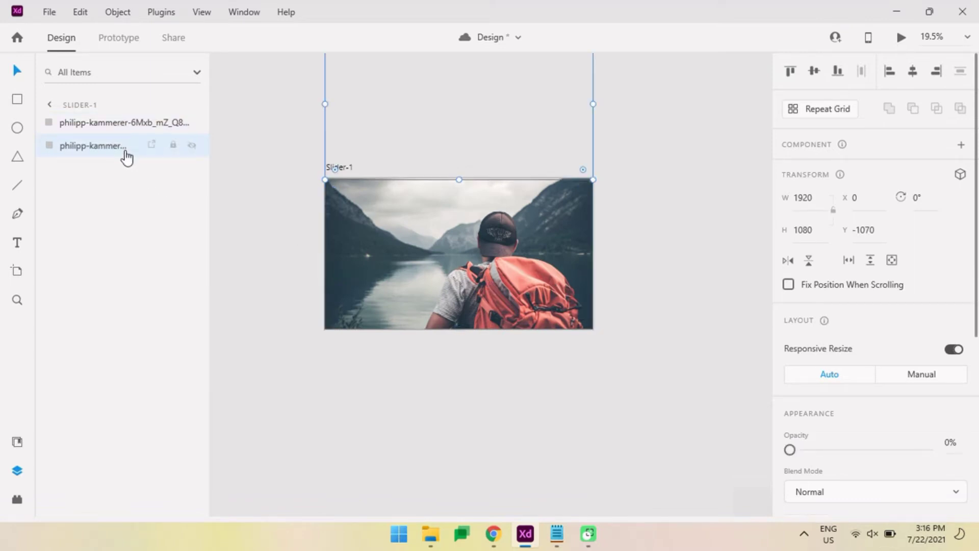
{"action": "key", "text": "Delete"}
{"action": "left_click", "coordinate": [134, 126]}
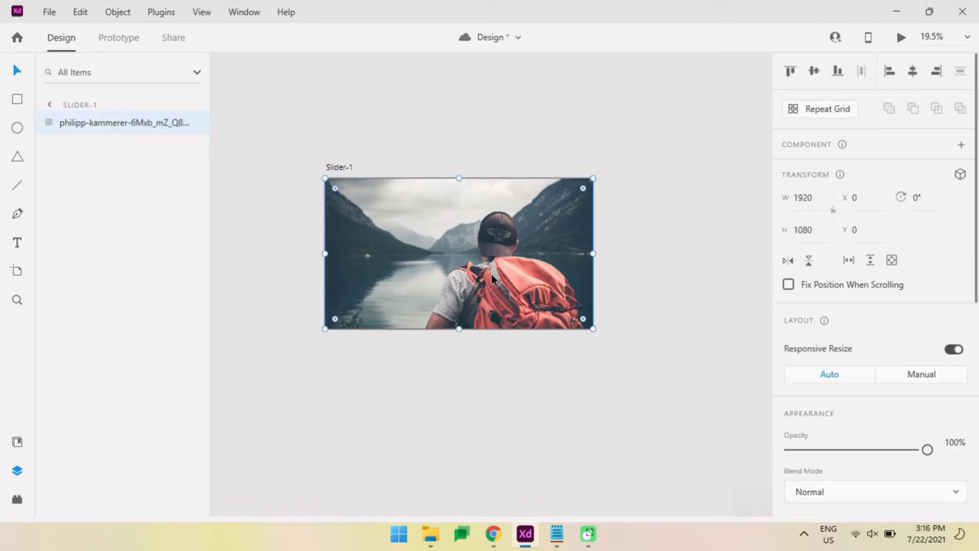
Step: Duplicate the photo layer and remove the copy's border
{"action": "key", "text": "ctrl+z"}
{"action": "scroll", "coordinate": [809, 321], "scroll_direction": "down", "scroll_amount": 5}
{"action": "scroll", "coordinate": [809, 322], "scroll_direction": "down", "scroll_amount": 1}
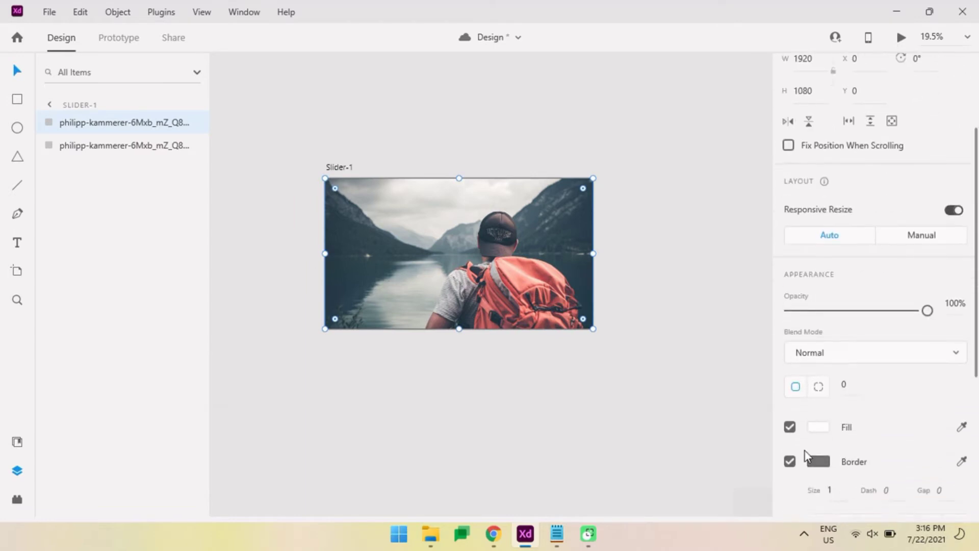
{"action": "left_click", "coordinate": [102, 145]}
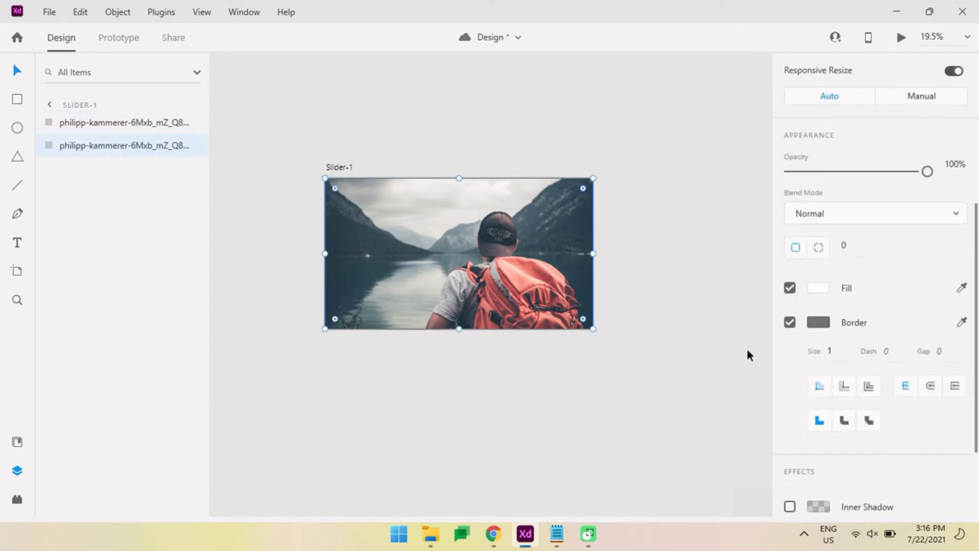
{"action": "left_click", "coordinate": [789, 322]}
Step: Rename the top layer to 'overlayer'
{"action": "double_click", "coordinate": [115, 124]}
{"action": "type", "text": "overlayer"}
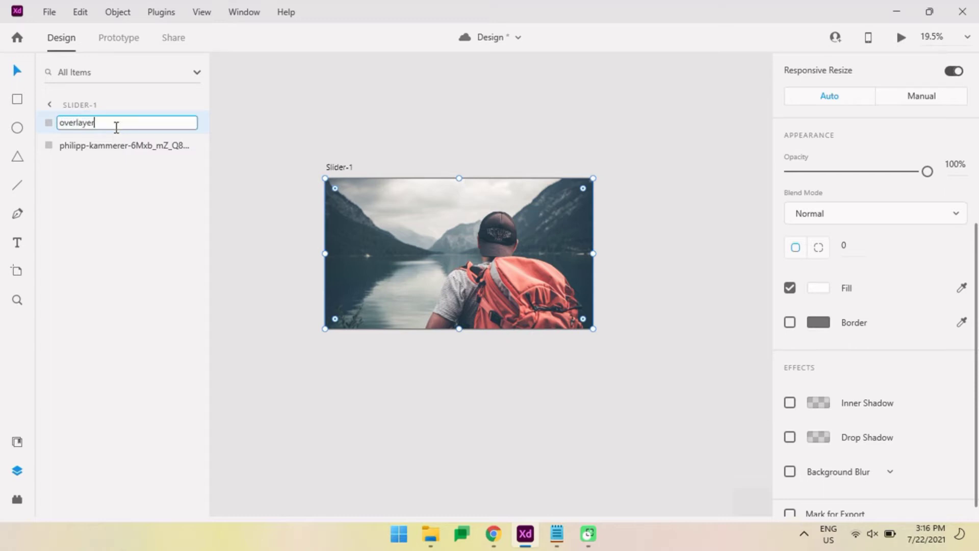
{"action": "key", "text": "Return"}
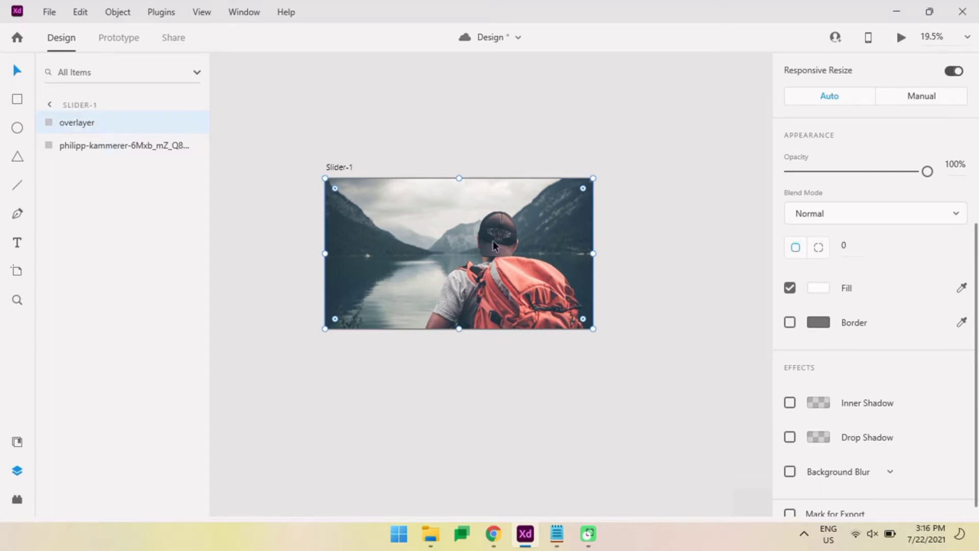
{"action": "left_click", "coordinate": [811, 291]}
Step: Give the overlayer a dark fill at 51% opacity
{"action": "left_click", "coordinate": [712, 384]}
{"action": "left_click_drag", "start_coordinate": [927, 171], "coordinate": [860, 184]}
{"action": "left_click", "coordinate": [659, 266]}
Step: Group the overlayer and photo together as Group 1
{"action": "left_click", "coordinate": [470, 243]}
{"action": "left_click", "coordinate": [52, 141], "text": "shift"}
{"action": "key", "text": "ctrl+g"}
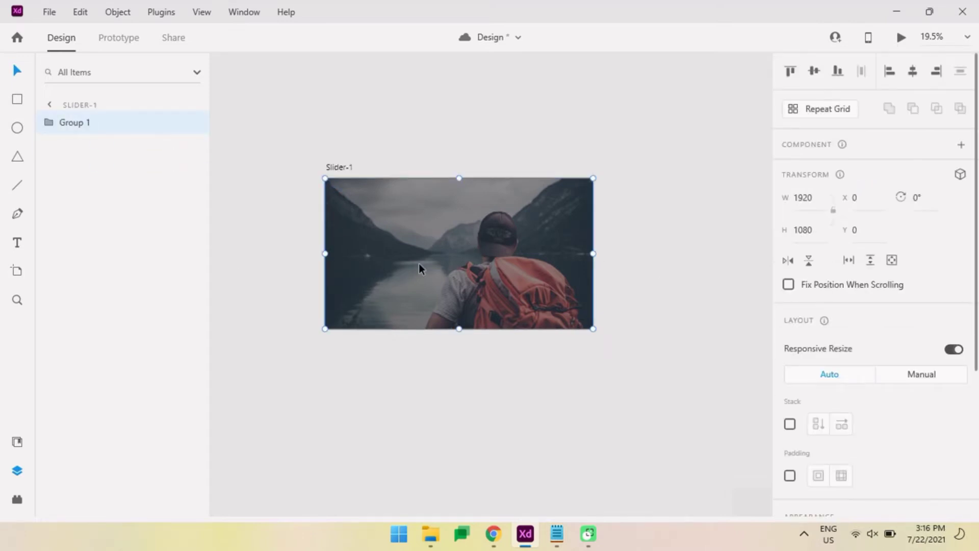
{"action": "scroll", "coordinate": [445, 249], "scroll_direction": "down", "scroll_amount": 2}
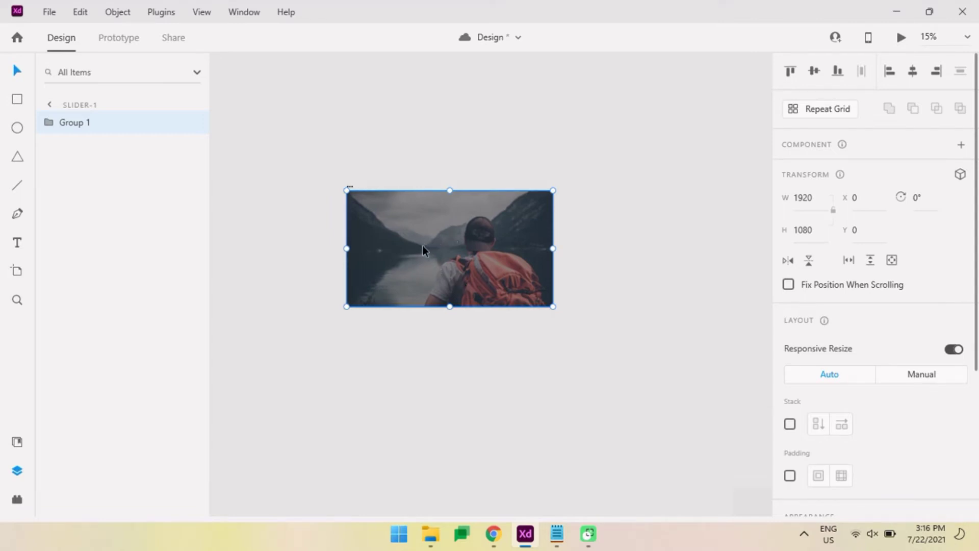
Step: Alt-drag copies of Group 1 beside the original, undoing misplaced duplicates
{"action": "left_click_drag", "start_coordinate": [424, 248], "coordinate": [621, 250]}
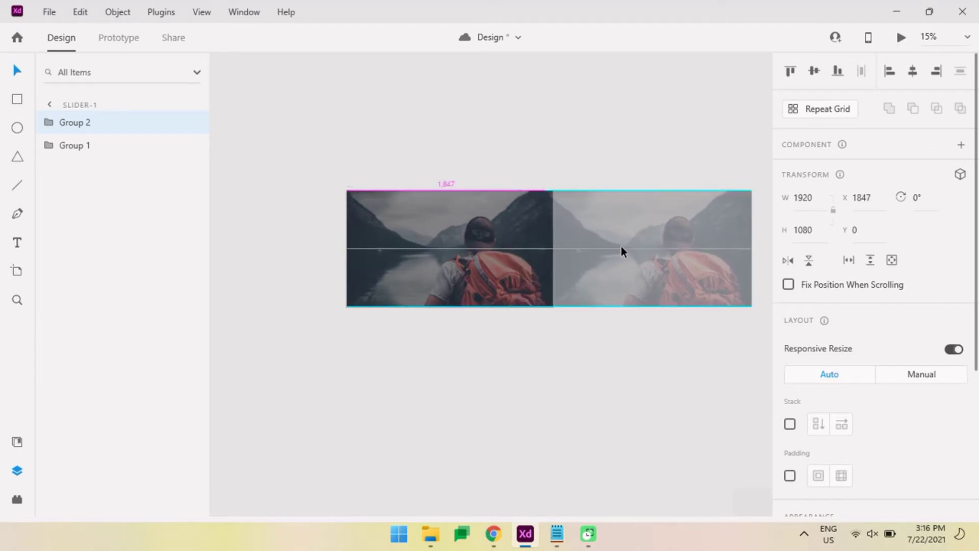
{"action": "left_click", "coordinate": [492, 255]}
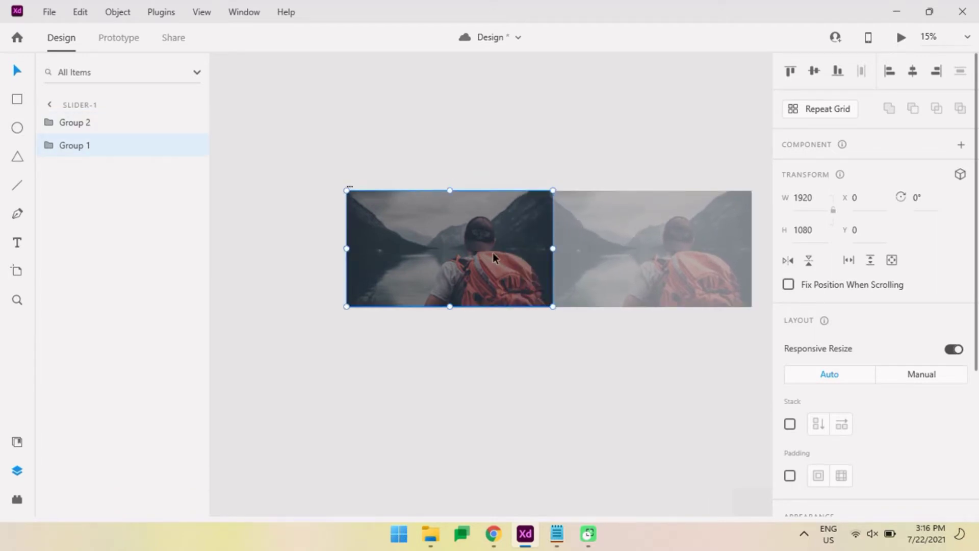
{"action": "left_click_drag", "start_coordinate": [495, 252], "coordinate": [316, 253]}
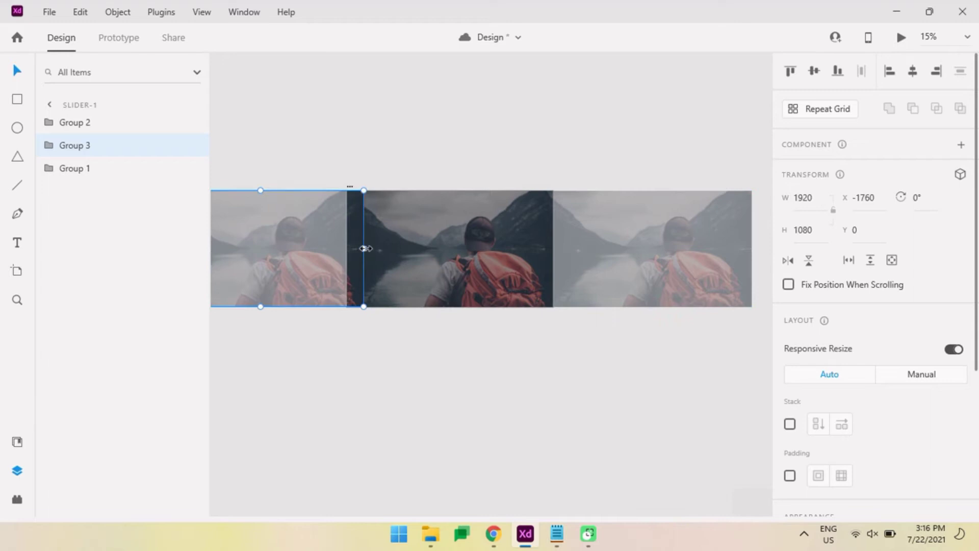
{"action": "key", "text": "ctrl+z"}
{"action": "left_click_drag", "start_coordinate": [428, 263], "coordinate": [410, 261]}
{"action": "left_click", "coordinate": [516, 229]}
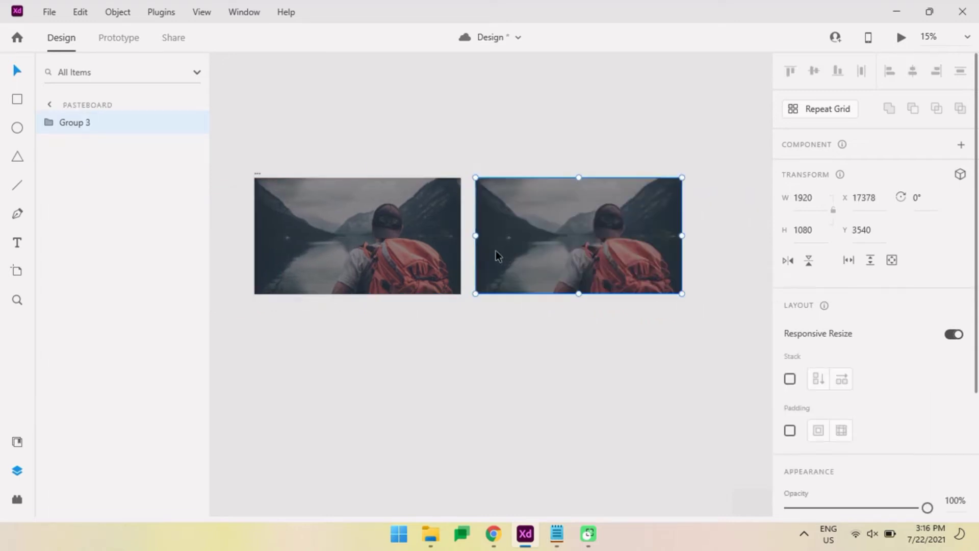
{"action": "left_click_drag", "start_coordinate": [482, 239], "coordinate": [689, 251]}
{"action": "key", "text": "ctrl+z"}
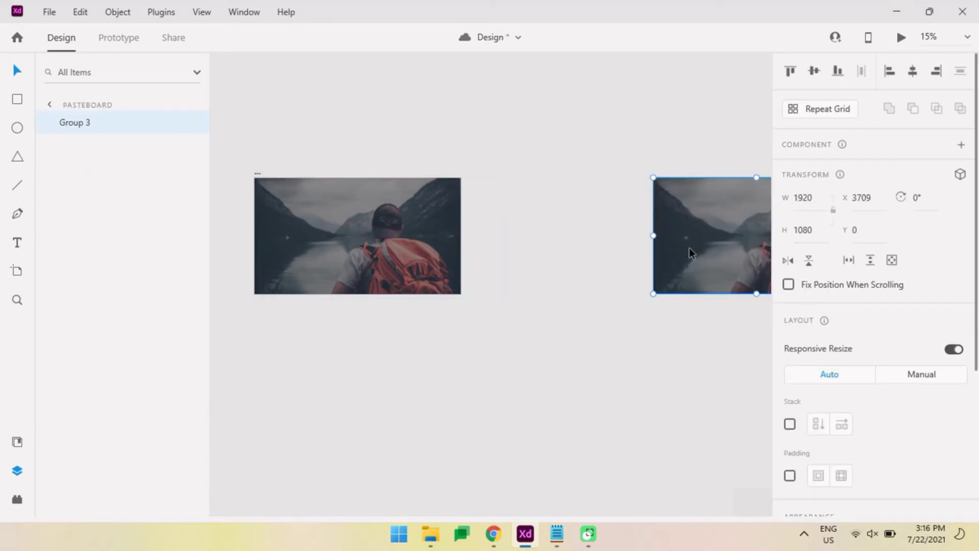
{"action": "key", "text": "ctrl+z"}
Step: Snap the third copy into the middle slot so three photo groups sit edge to edge, then select all
{"action": "left_click_drag", "start_coordinate": [502, 240], "coordinate": [705, 239]}
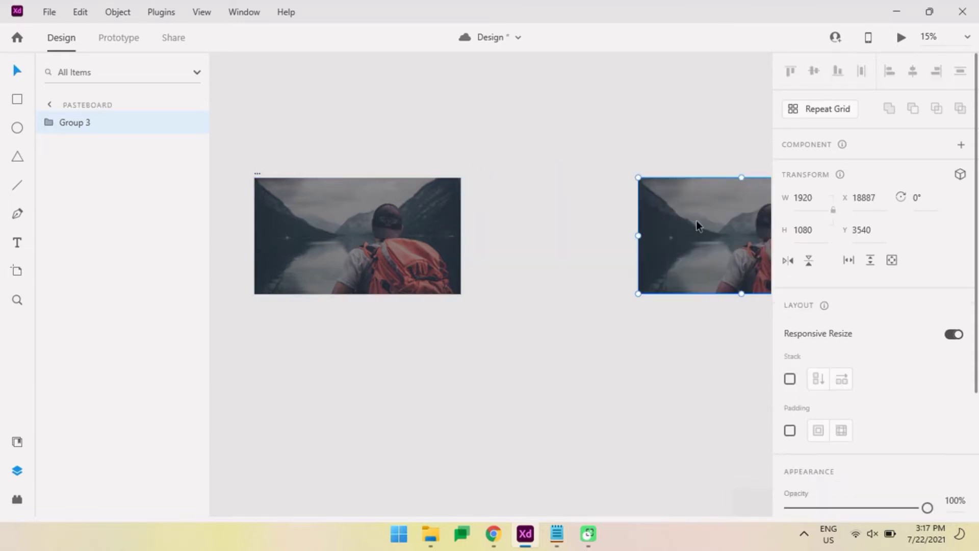
{"action": "key", "text": "ctrl+v"}
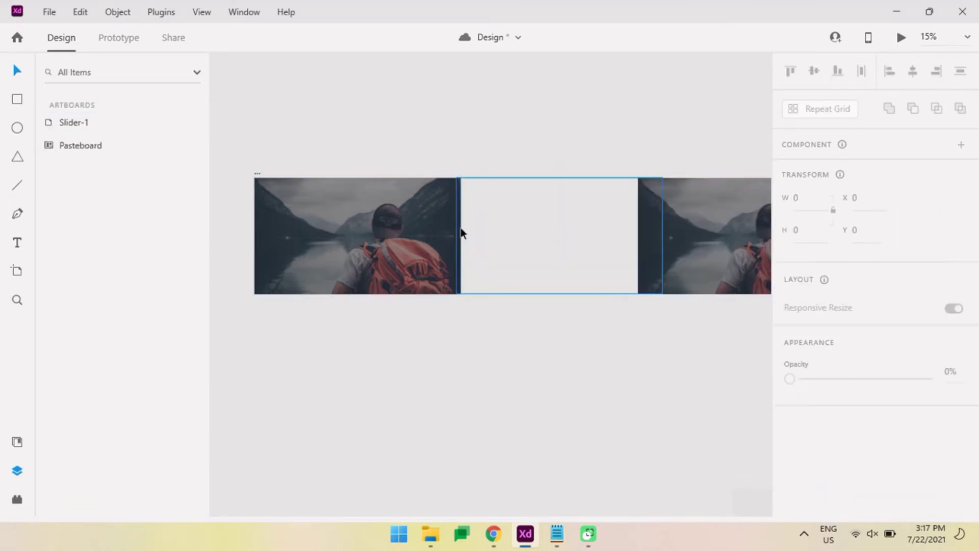
{"action": "key", "text": "ctrl+z"}
{"action": "left_click_drag", "start_coordinate": [726, 251], "coordinate": [747, 247]}
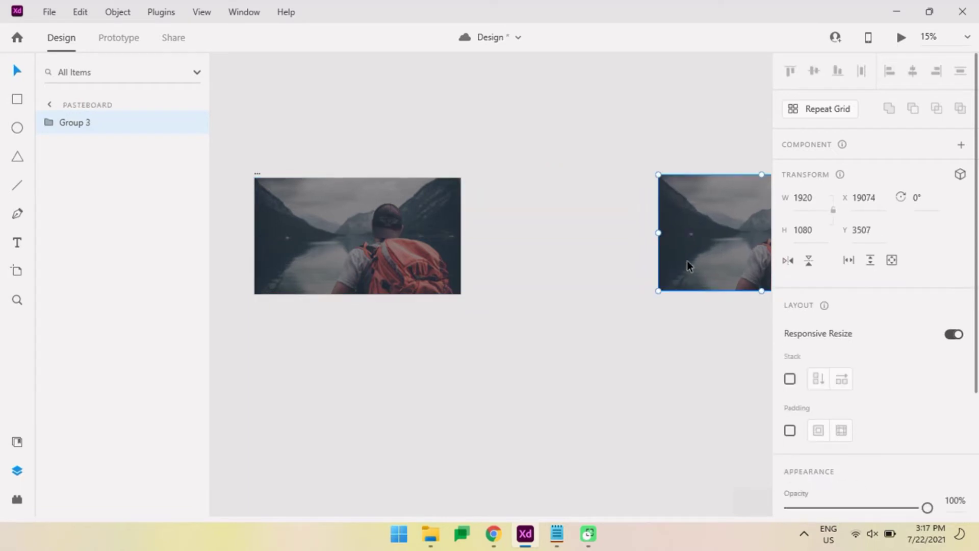
{"action": "left_click_drag", "start_coordinate": [687, 265], "coordinate": [433, 233]}
{"action": "key", "text": "ctrl+a"}
Step: Group the three photo groups into Group 4 and select the second and third slides inside it
{"action": "key", "text": "ctrl+g"}
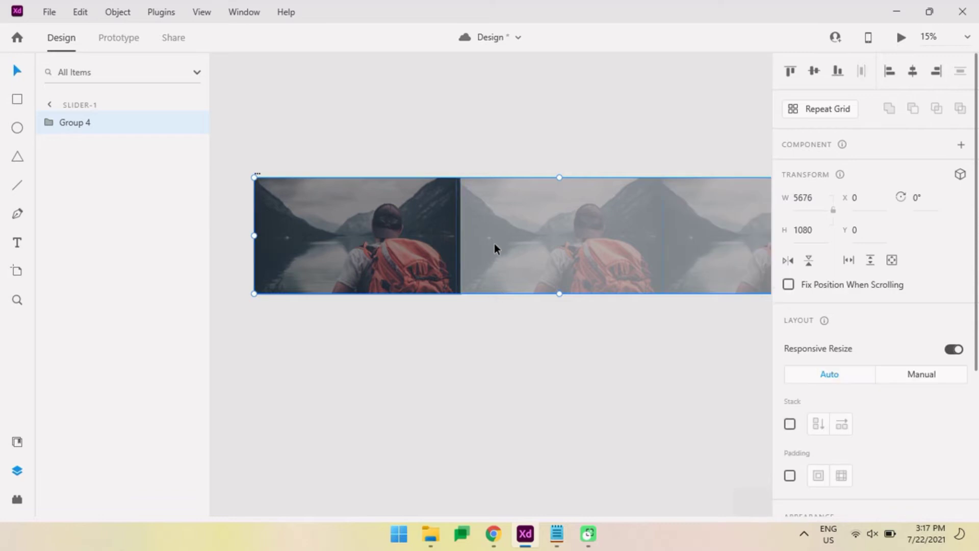
{"action": "double_click", "coordinate": [460, 233]}
{"action": "left_click", "coordinate": [681, 239], "text": "shift"}
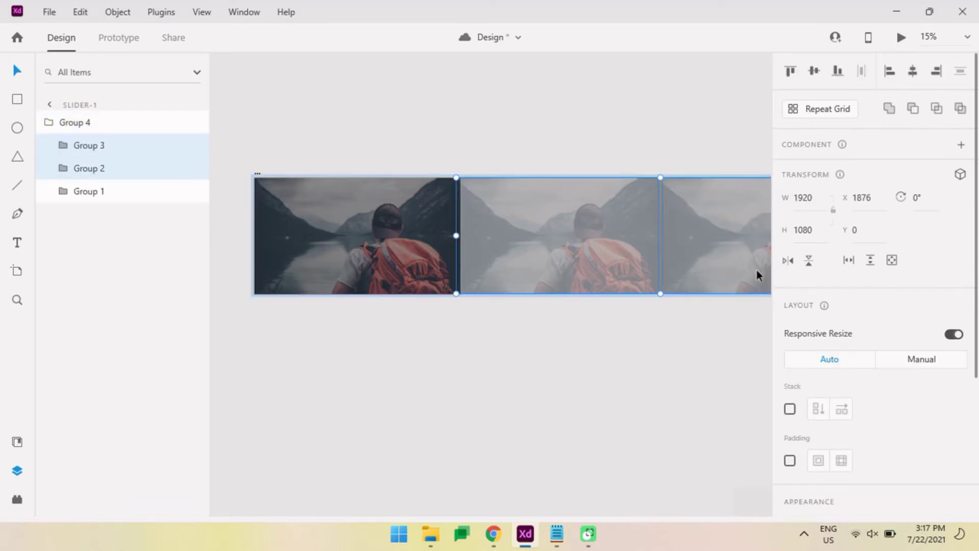
{"action": "scroll", "coordinate": [868, 352], "scroll_direction": "down", "scroll_amount": 3}
{"action": "left_click_drag", "start_coordinate": [928, 398], "coordinate": [951, 391]}
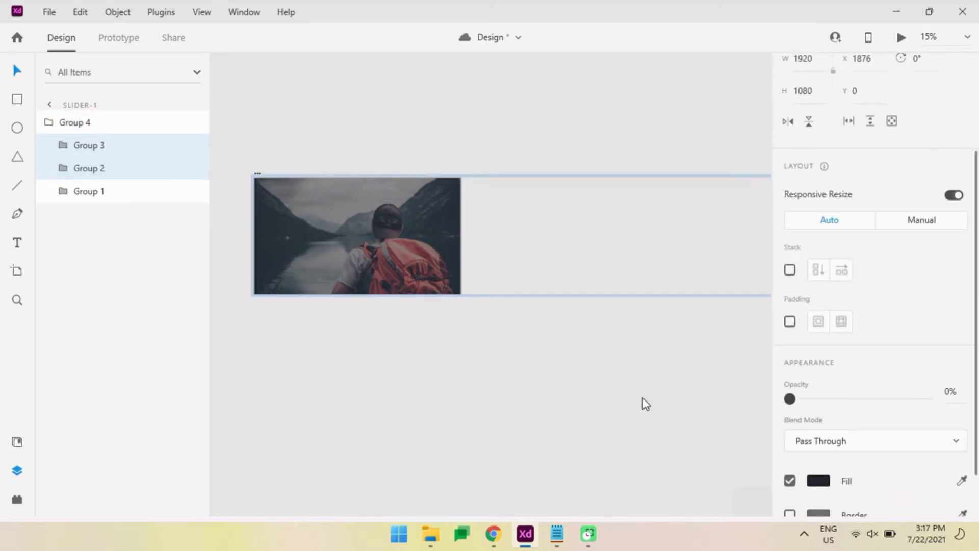
Step: Replace the middle slide's photo with the mesut-kaya balloon picture, keeping its dark overlay
{"action": "left_click", "coordinate": [540, 247]}
{"action": "double_click", "coordinate": [540, 247]}
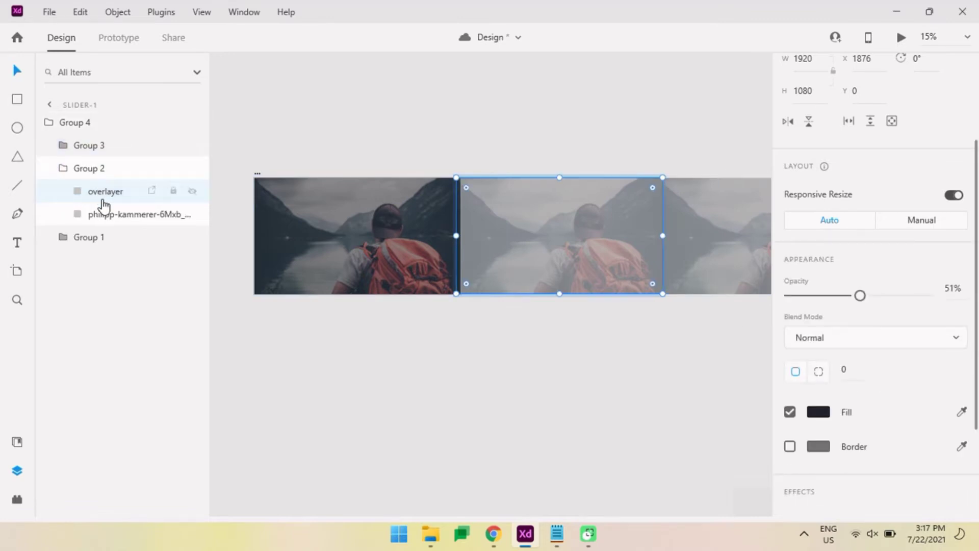
{"action": "left_click", "coordinate": [197, 192]}
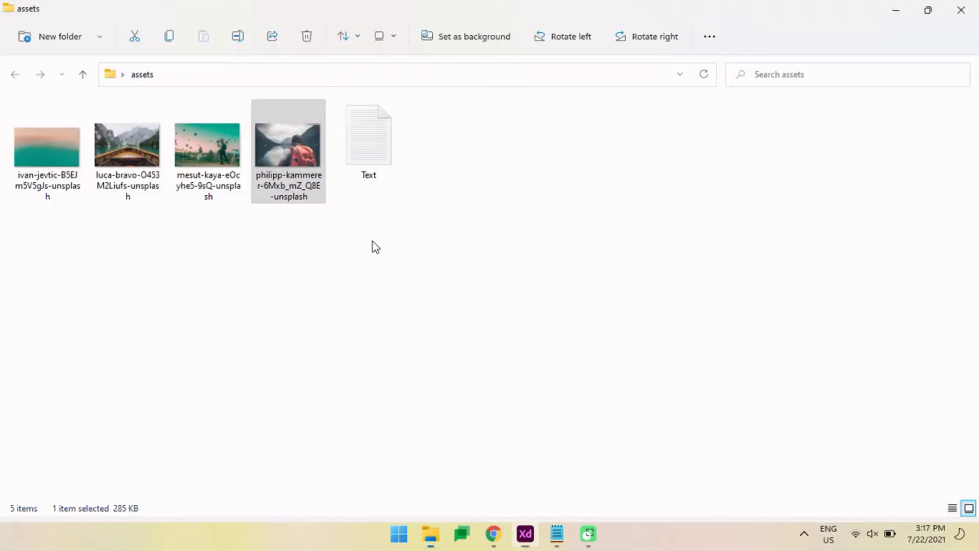
{"action": "key", "text": "alt+Tab"}
{"action": "left_click_drag", "start_coordinate": [223, 162], "coordinate": [579, 255]}
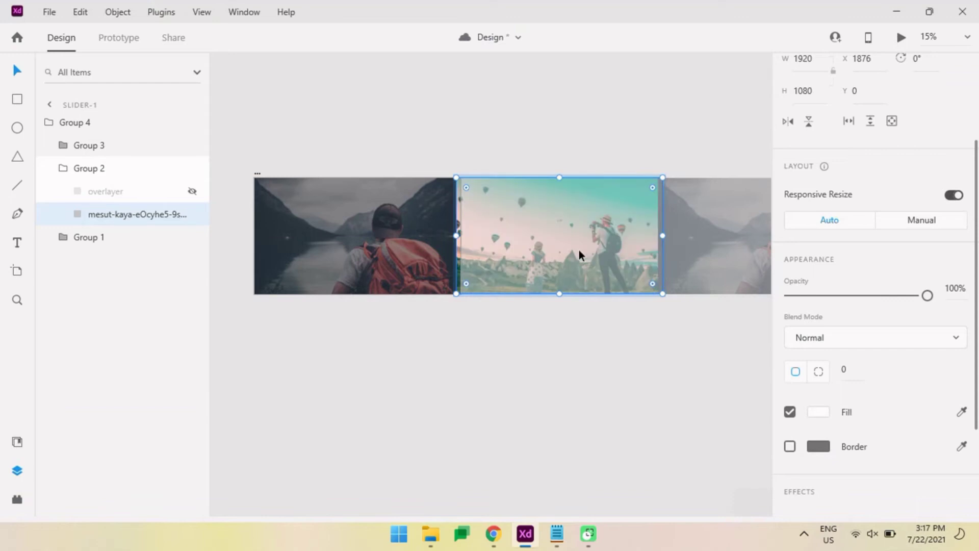
{"action": "scroll", "coordinate": [632, 250], "scroll_direction": "down", "scroll_amount": 3}
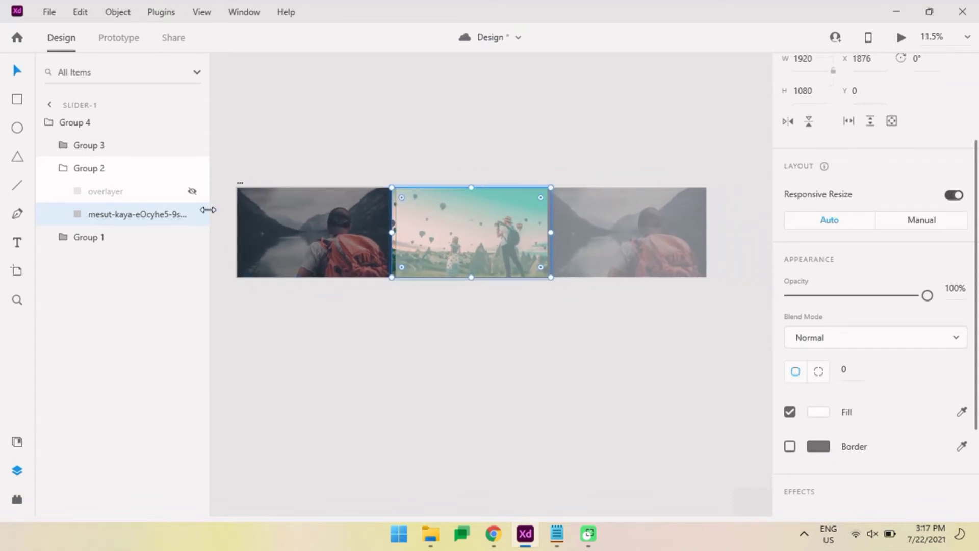
{"action": "left_click", "coordinate": [192, 191]}
Step: Replace the third slide's photo with the luca-bravo boat picture, keeping its dark overlay
{"action": "double_click", "coordinate": [592, 243]}
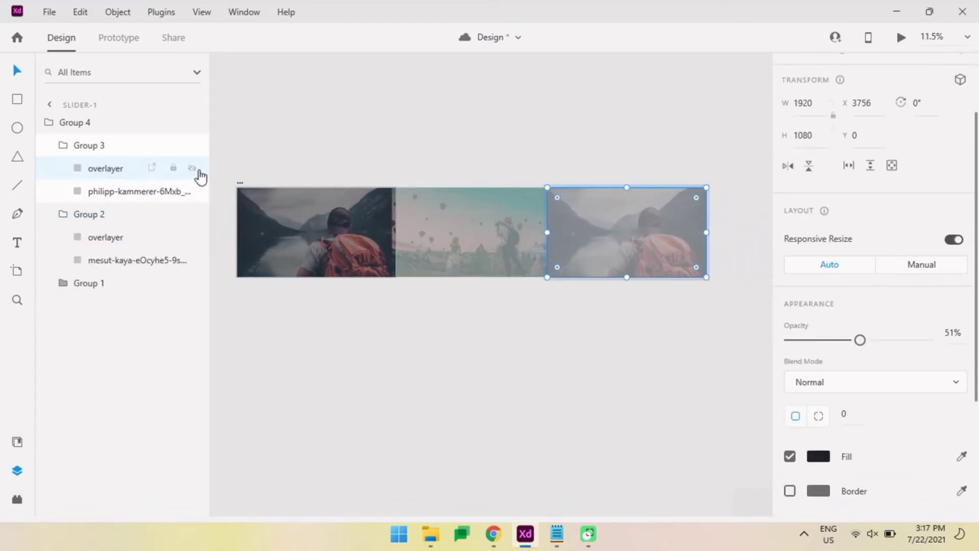
{"action": "left_click", "coordinate": [194, 168]}
{"action": "left_click", "coordinate": [598, 239]}
{"action": "key", "text": "alt+Tab"}
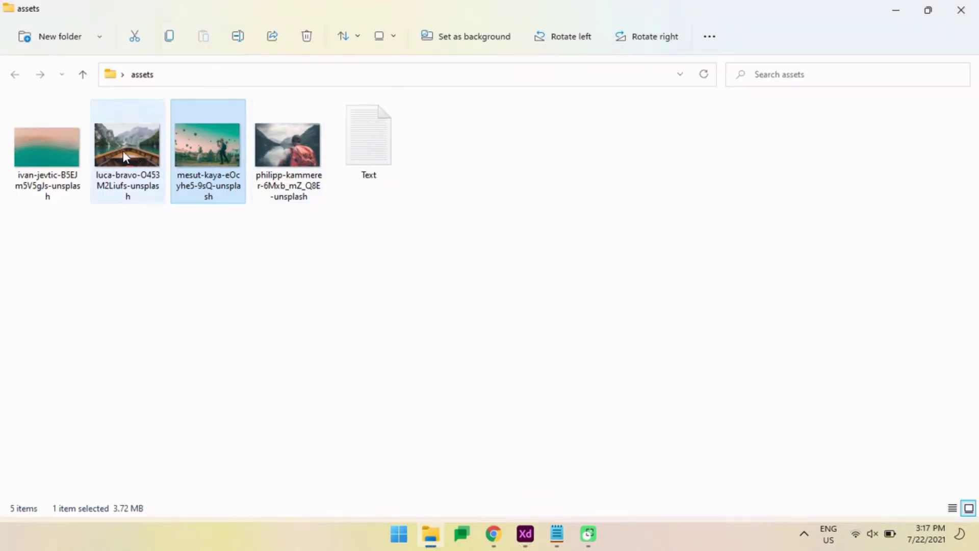
{"action": "key", "text": "alt+Tab"}
{"action": "left_click_drag", "start_coordinate": [525, 250], "coordinate": [617, 232]}
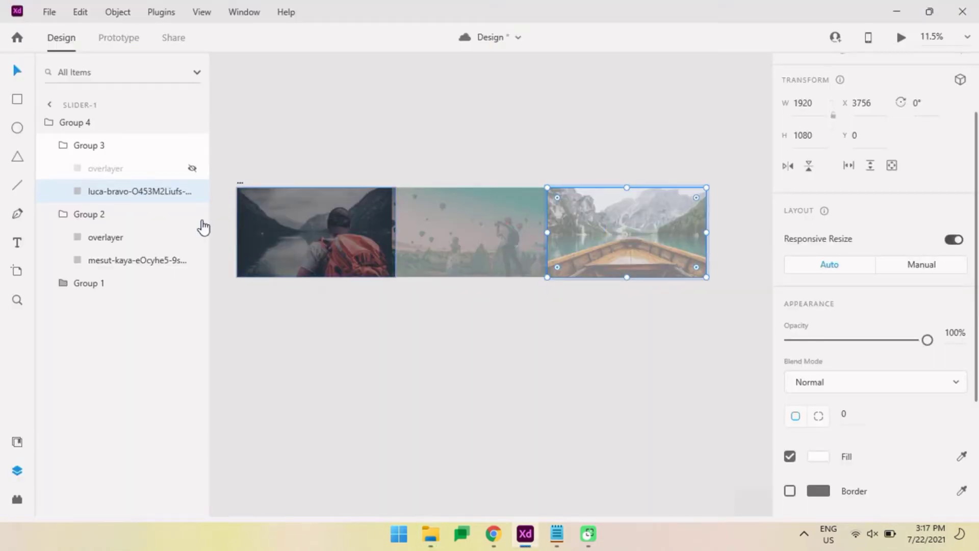
{"action": "left_click", "coordinate": [192, 169]}
Step: Set Group 2 and Group 3 opacity to 0%
{"action": "left_click", "coordinate": [533, 335]}
{"action": "left_click", "coordinate": [388, 232]}
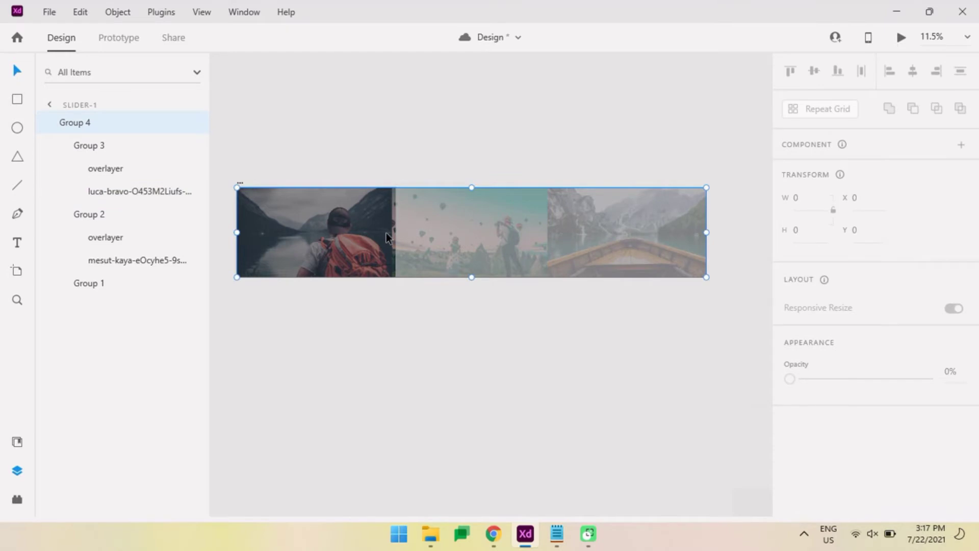
{"action": "left_click", "coordinate": [396, 232]}
{"action": "left_click", "coordinate": [592, 233], "text": "shift"}
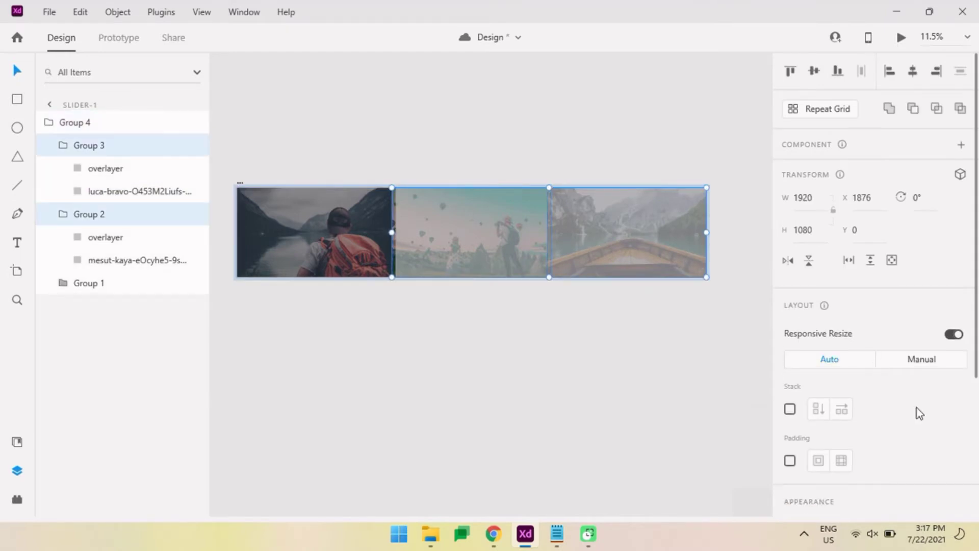
{"action": "scroll", "coordinate": [870, 331], "scroll_direction": "down", "scroll_amount": 4}
{"action": "left_click_drag", "start_coordinate": [901, 345], "coordinate": [527, 340]}
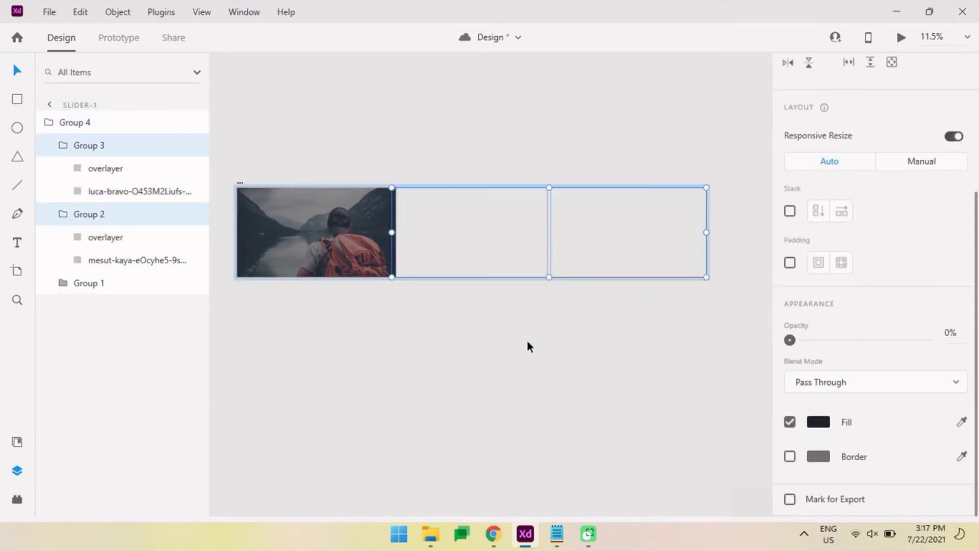
{"action": "left_click", "coordinate": [473, 339]}
{"action": "scroll", "coordinate": [326, 276], "scroll_direction": "up", "scroll_amount": 1}
{"action": "scroll", "coordinate": [326, 277], "scroll_direction": "left", "scroll_amount": 5}
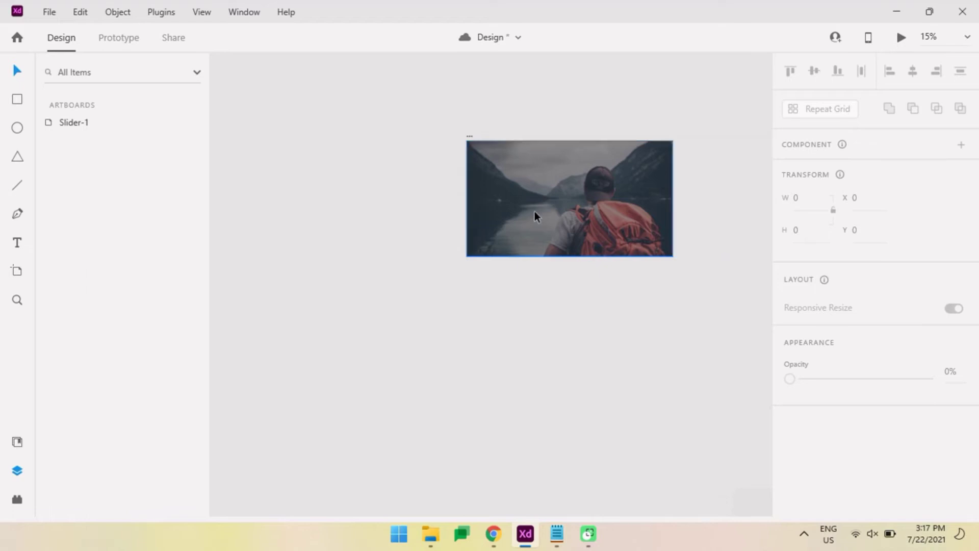
Step: Create an 'Ap.' text object on the Slider-1 photo
{"action": "scroll", "coordinate": [535, 211], "scroll_direction": "up", "scroll_amount": 1}
{"action": "mouse_move", "coordinate": [356, 309]}
{"action": "left_mouse_down"}
{"action": "mouse_move", "coordinate": [340, 315]}
{"action": "mouse_move", "coordinate": [425, 271]}
{"action": "left_mouse_up"}
{"action": "scroll", "coordinate": [370, 255], "scroll_direction": "up", "scroll_amount": 1}
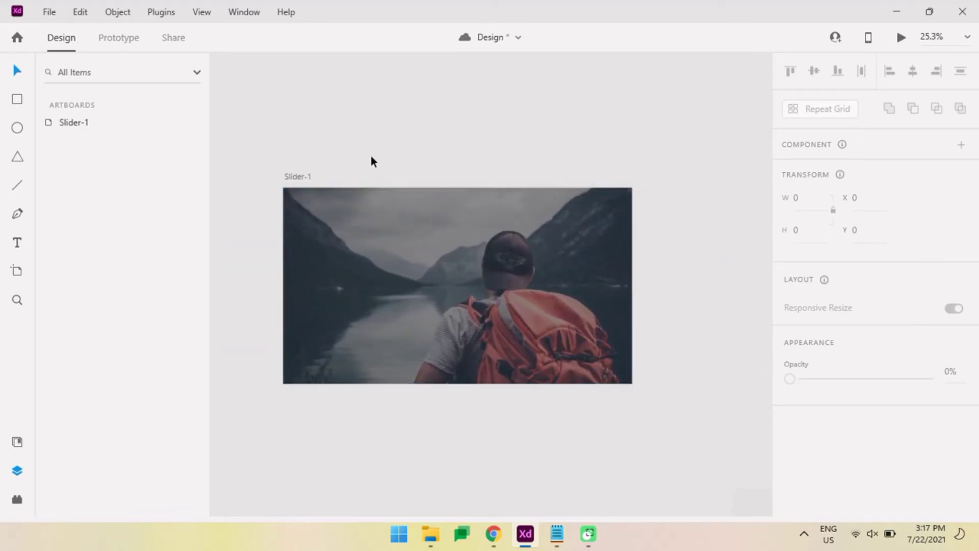
{"action": "key", "text": "t"}
{"action": "left_click", "coordinate": [394, 217]}
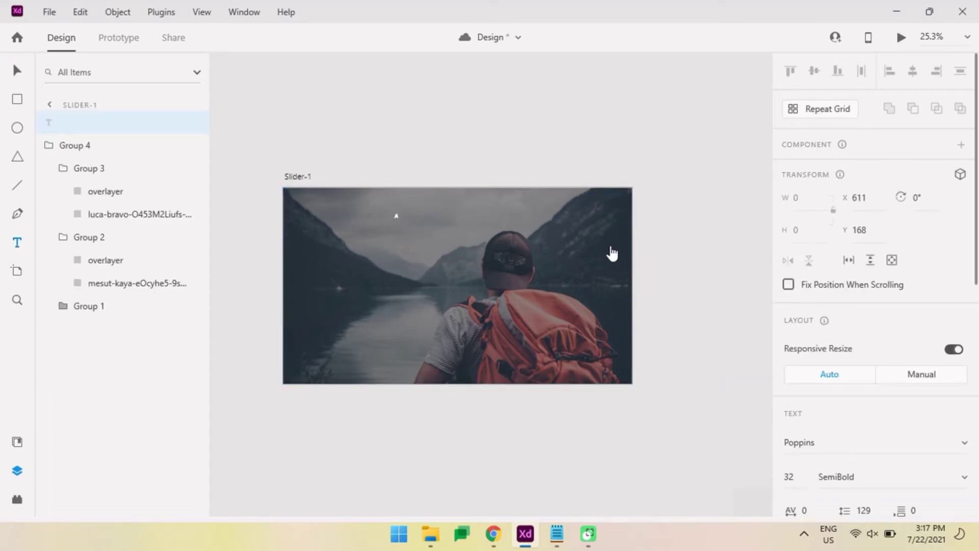
{"action": "type", "text": "Ap."}
{"action": "key", "text": "Escape"}
Step: Set the Ap. text to Poppins SemiBold size 42
{"action": "left_click", "coordinate": [19, 74]}
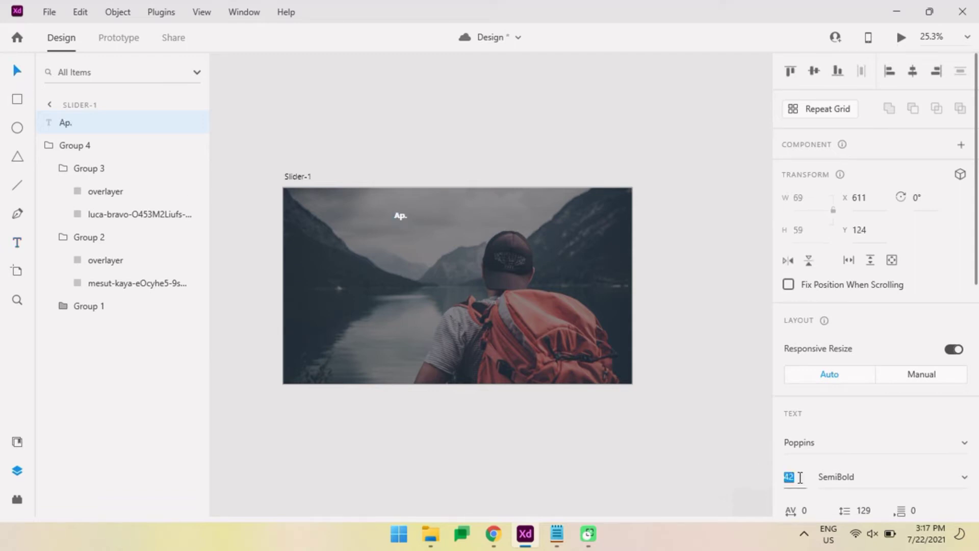
{"action": "scroll", "coordinate": [399, 220], "scroll_direction": "up", "scroll_amount": 3}
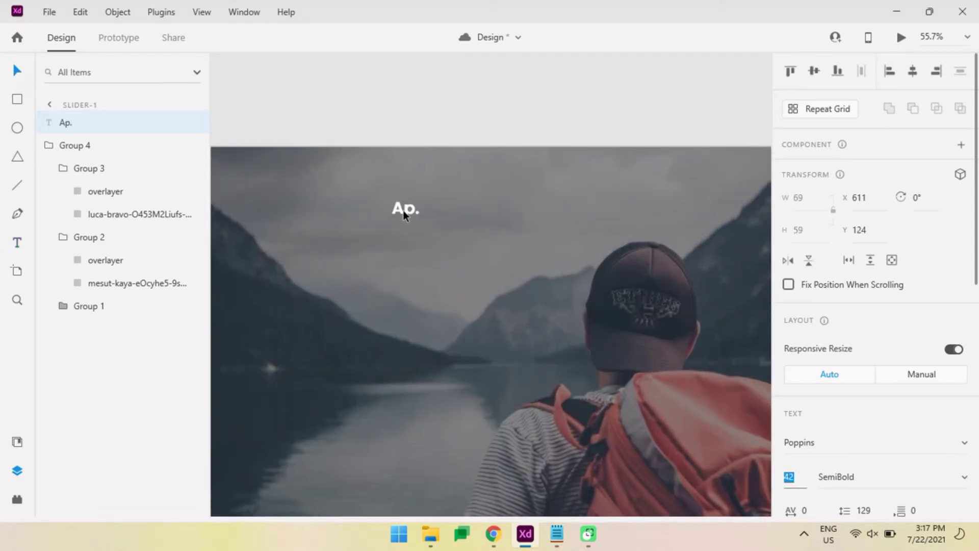
{"action": "double_click", "coordinate": [405, 210]}
{"action": "key", "text": "ctrl+c"}
{"action": "double_click", "coordinate": [418, 211]}
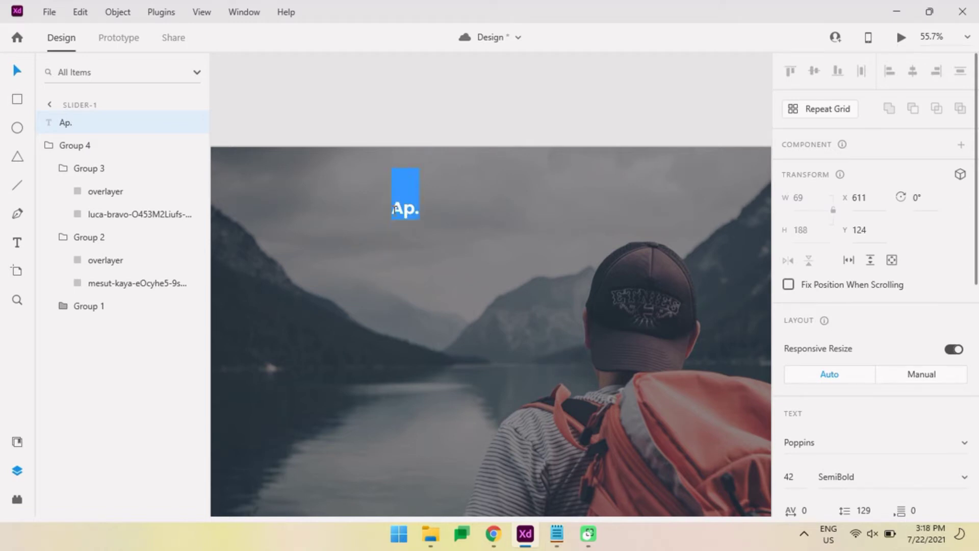
{"action": "key", "text": "ctrl+v"}
{"action": "key", "text": "ctrl+v"}
{"action": "key", "text": "Escape"}
{"action": "scroll", "coordinate": [408, 306], "scroll_direction": "down", "scroll_amount": 2}
Step: Move the Ap. logo to the top-left at X 30, Y 30 and delete the extra Ap. lines
{"action": "left_click_drag", "start_coordinate": [410, 228], "coordinate": [327, 199]}
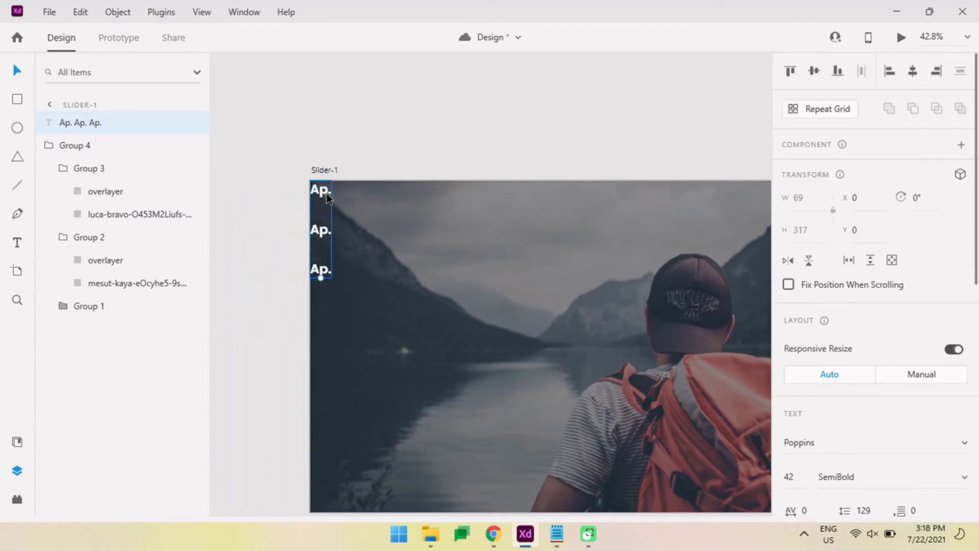
{"action": "key", "text": "shift+Down"}
{"action": "key", "text": "shift+Down"}
{"action": "key", "text": "shift+Down"}
{"action": "key", "text": "shift+Right"}
{"action": "key", "text": "shift+Right"}
{"action": "key", "text": "shift+Right"}
{"action": "double_click", "coordinate": [345, 258]}
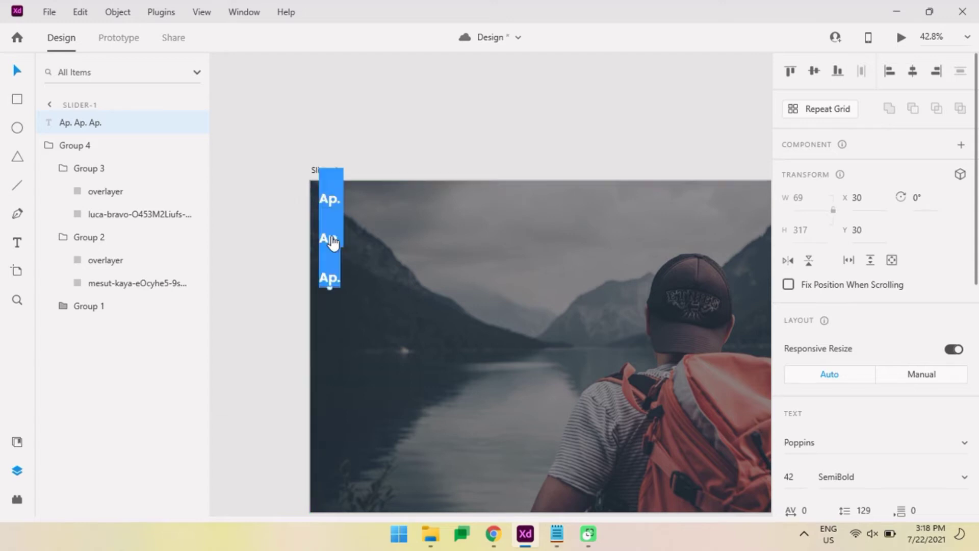
{"action": "left_click", "coordinate": [342, 280]}
{"action": "left_click_drag", "start_coordinate": [343, 280], "coordinate": [312, 230]}
{"action": "key", "text": "BackSpace"}
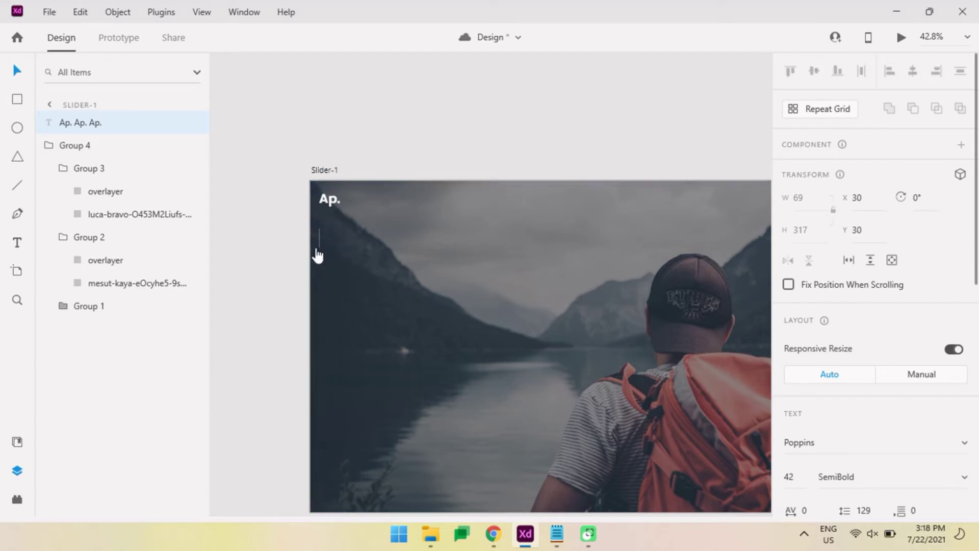
{"action": "key", "text": "BackSpace"}
{"action": "key", "text": "BackSpace"}
{"action": "key", "text": "Escape"}
Step: Restore the trailing period so the logo reads 'Ap.', then zoom out
{"action": "double_click", "coordinate": [332, 202]}
{"action": "type", "text": "."}
{"action": "key", "text": "Escape"}
{"action": "key", "text": "ctrl+minus"}
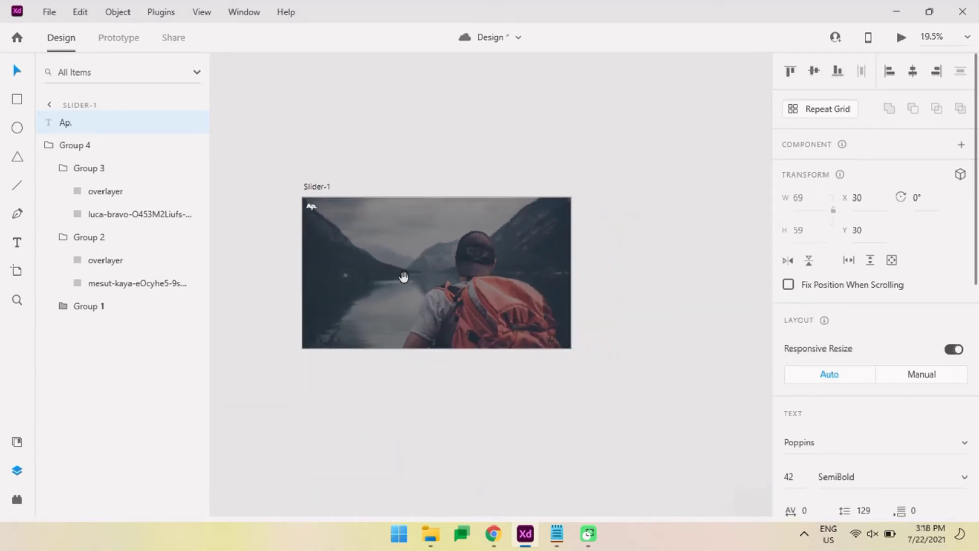
{"action": "key", "text": "Escape"}
Step: Paste the tagline 'Not all those who wander are lost' into a text box on the photo's left
{"action": "key", "text": "t"}
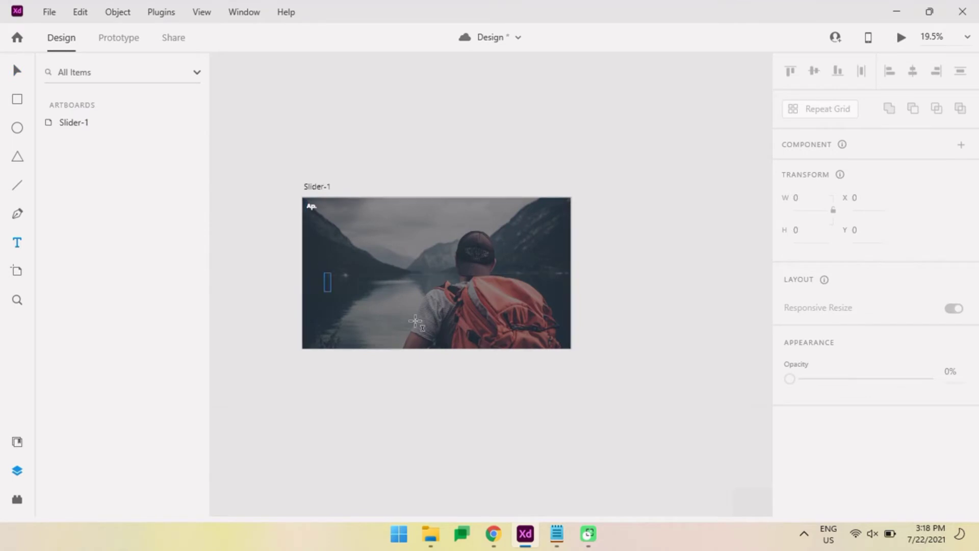
{"action": "left_click_drag", "start_coordinate": [324, 273], "coordinate": [425, 317]}
{"action": "left_click", "coordinate": [23, 77]}
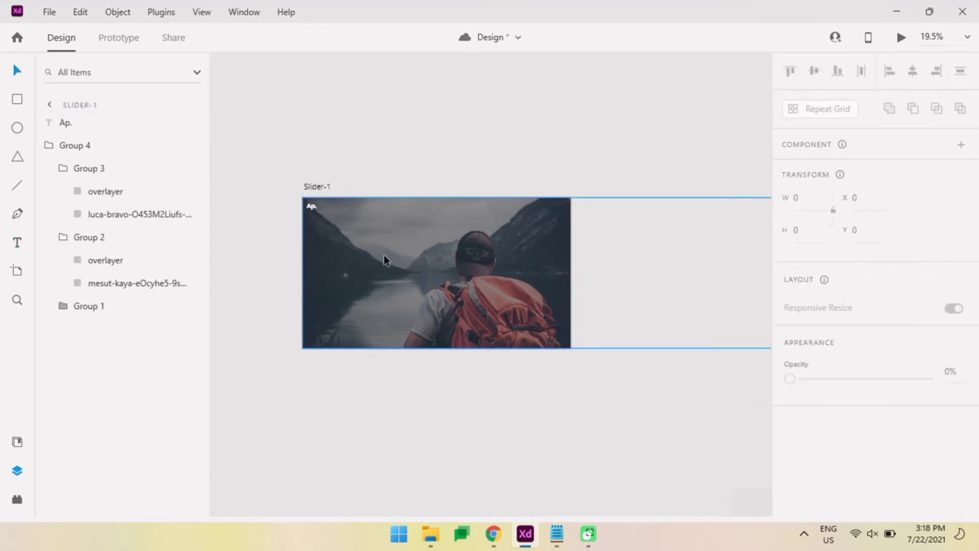
{"action": "key", "text": "t"}
{"action": "left_click_drag", "start_coordinate": [335, 278], "coordinate": [433, 317]}
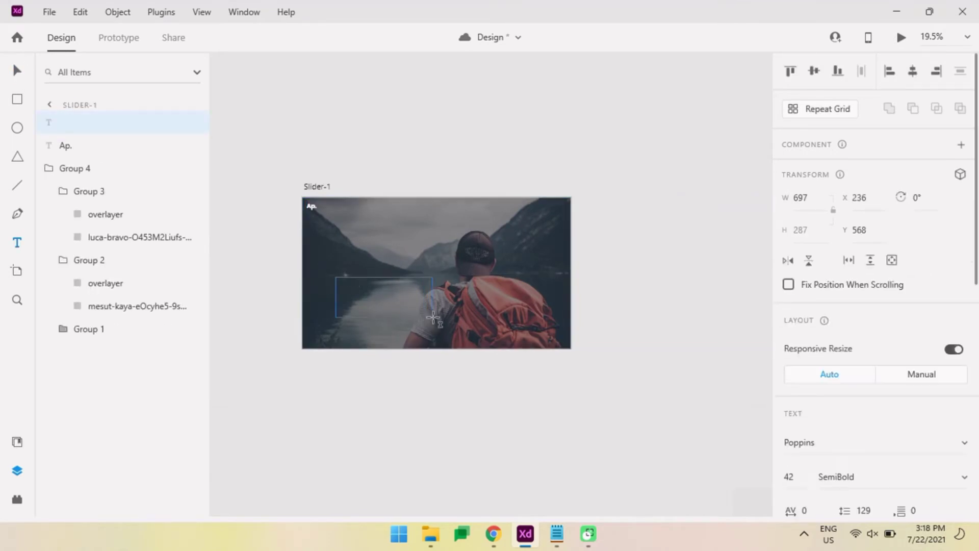
{"action": "left_click", "coordinate": [558, 533]}
{"action": "key", "text": "alt+Tab"}
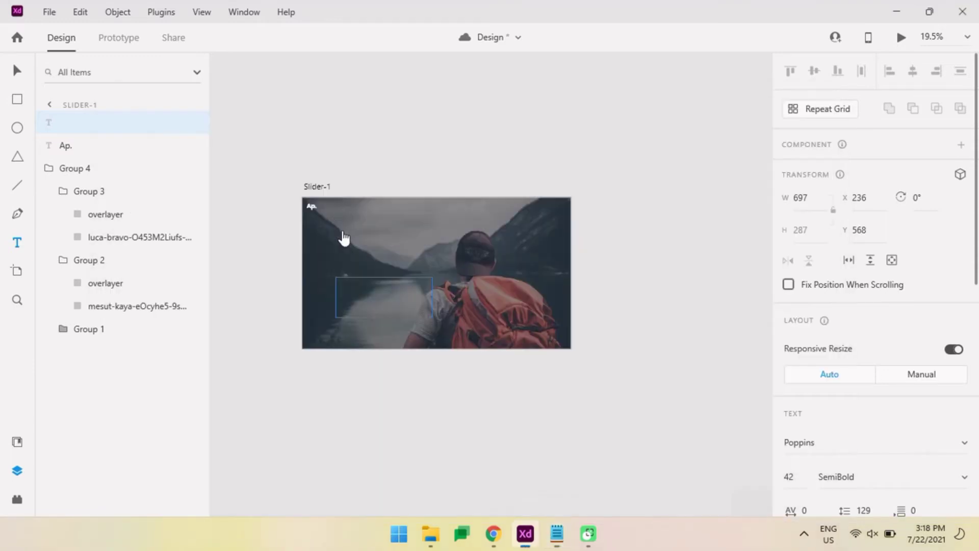
{"action": "type", "text": "Not all those who wander are lost"}
{"action": "left_click", "coordinate": [17, 70]}
{"action": "key", "text": "Tab"}
{"action": "type", "text": "7"}
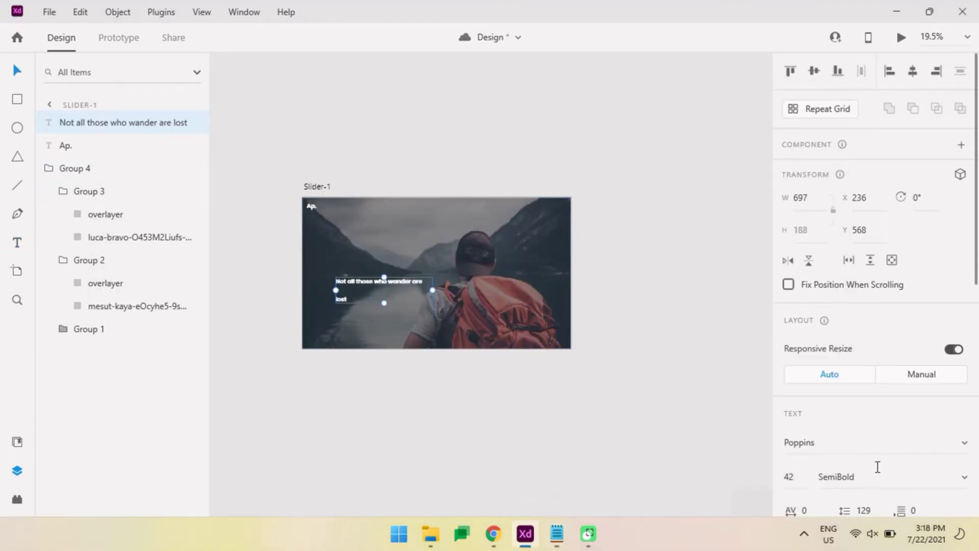
Step: Set the tagline's font size to 82
{"action": "type", "text": "2"}
{"action": "key", "text": "Return"}
{"action": "double_click", "coordinate": [792, 476]}
{"action": "key", "text": "shift+Up"}
{"action": "left_click", "coordinate": [17, 71]}
{"action": "left_click_drag", "start_coordinate": [353, 313], "coordinate": [369, 305]}
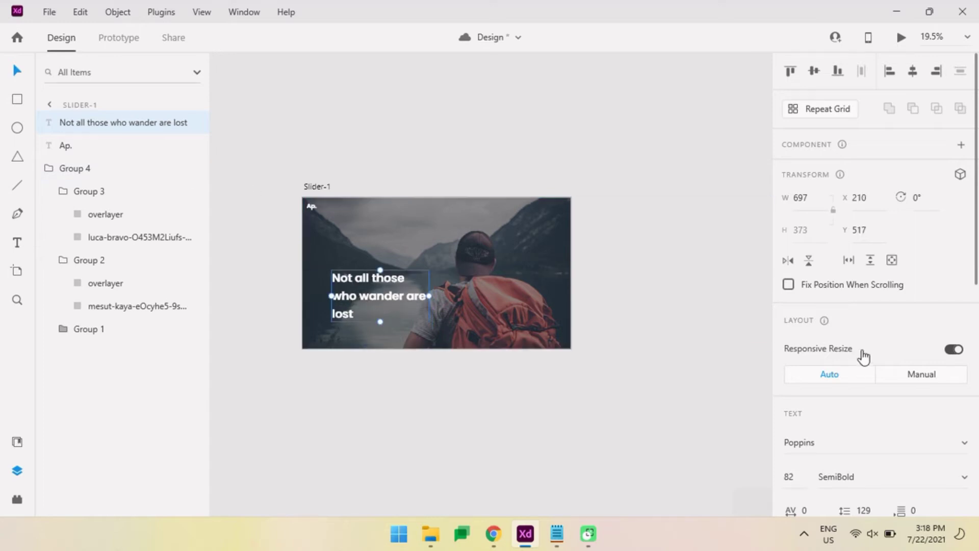
Step: Set the tagline's line height to 108, nudge it up-left, and add a line break
{"action": "scroll", "coordinate": [864, 354], "scroll_direction": "down", "scroll_amount": 4}
{"action": "double_click", "coordinate": [863, 302]}
{"action": "type", "text": "108"}
{"action": "key", "text": "Return"}
{"action": "left_click_drag", "start_coordinate": [389, 298], "coordinate": [384, 294]}
{"action": "scroll", "coordinate": [382, 293], "scroll_direction": "up", "scroll_amount": 3}
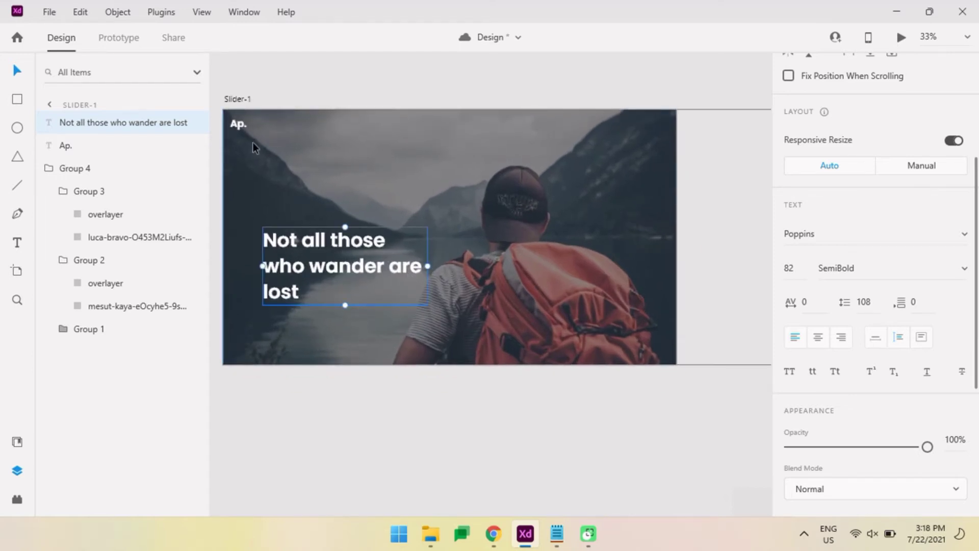
{"action": "scroll", "coordinate": [344, 272], "scroll_direction": "down", "scroll_amount": 1}
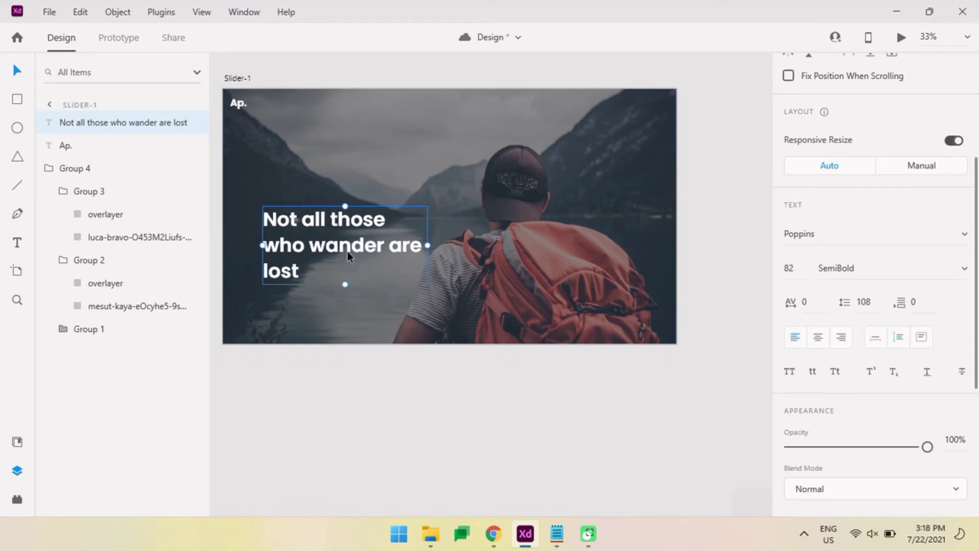
{"action": "double_click", "coordinate": [353, 234]}
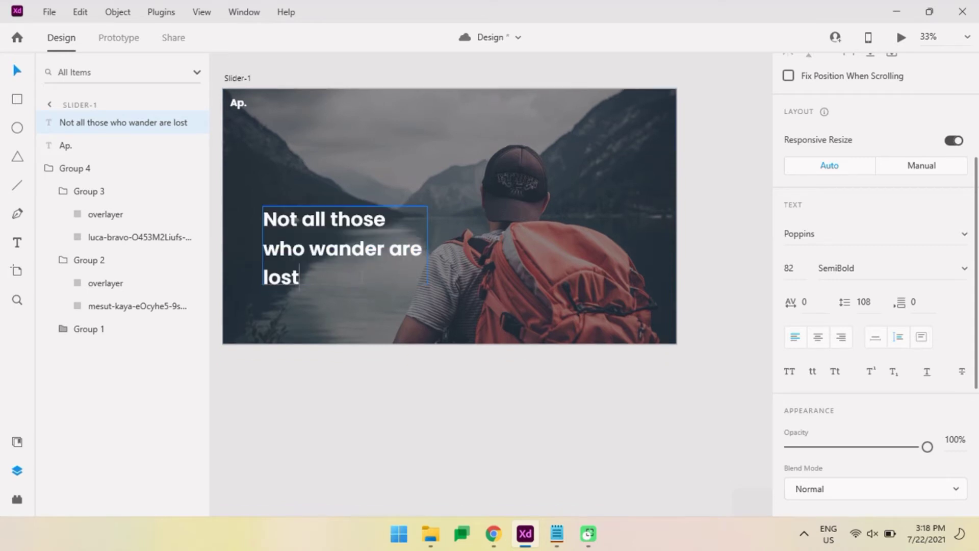
{"action": "key", "text": "Return"}
{"action": "key", "text": "Return"}
{"action": "key", "text": "Return"}
{"action": "key", "text": "Return"}
Step: Undo a mistaken tagline paste into the heading, then place a copy of the heading below it
{"action": "key", "text": "alt+Tab"}
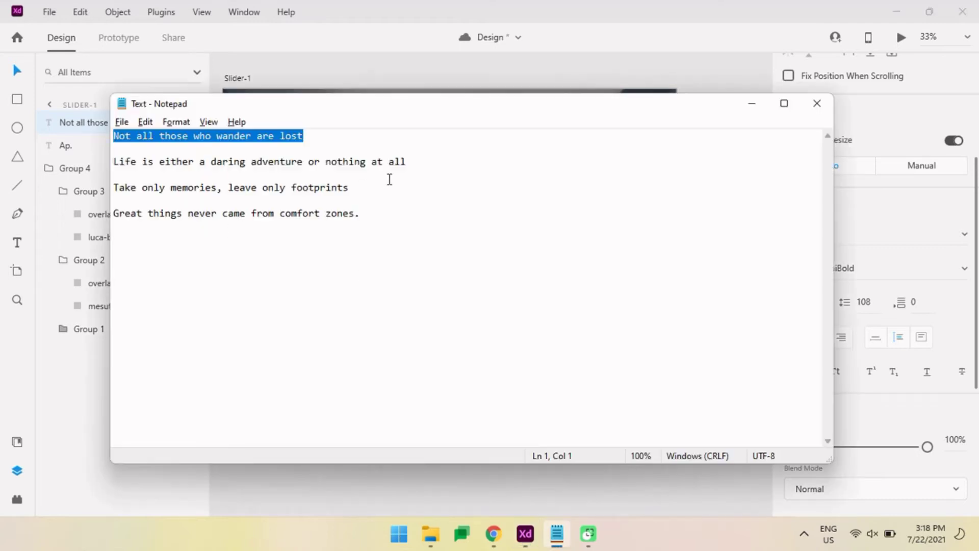
{"action": "left_click_drag", "start_coordinate": [406, 161], "coordinate": [79, 159]}
{"action": "key", "text": "ctrl+c"}
{"action": "key", "text": "alt+Tab"}
{"action": "key", "text": "ctrl+v"}
{"action": "key", "text": "Escape"}
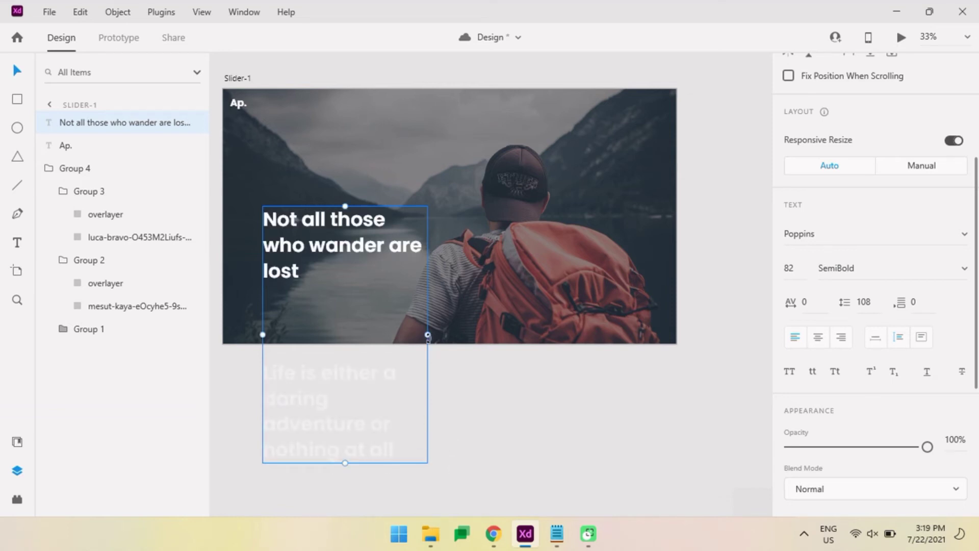
{"action": "key", "text": "ctrl+z"}
{"action": "left_click", "coordinate": [436, 362]}
{"action": "left_click_drag", "start_coordinate": [334, 242], "coordinate": [334, 365]}
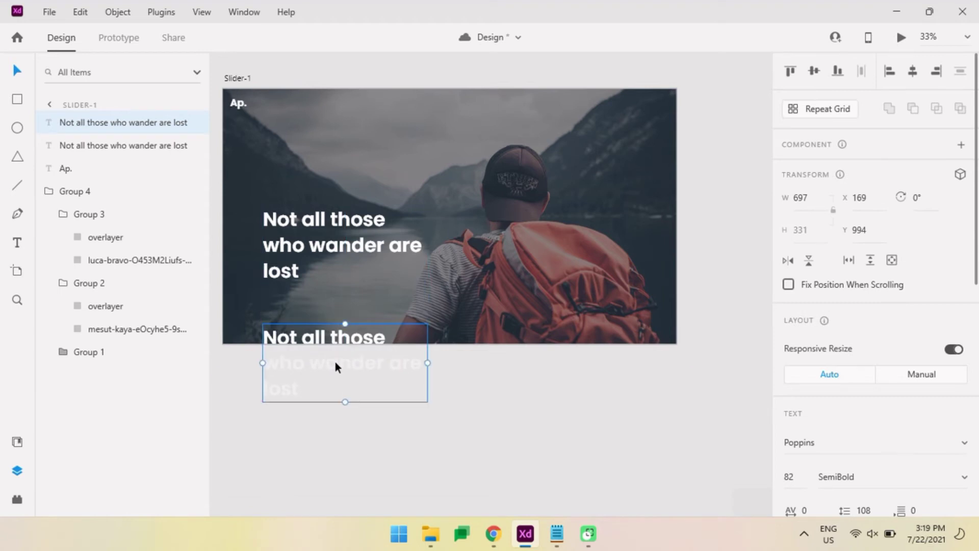
Step: Replace the copy's text with 'Life is either a daring adventure or nothing at all.' and widen its box
{"action": "key", "text": "alt+Tab"}
{"action": "key", "text": "alt+Tab"}
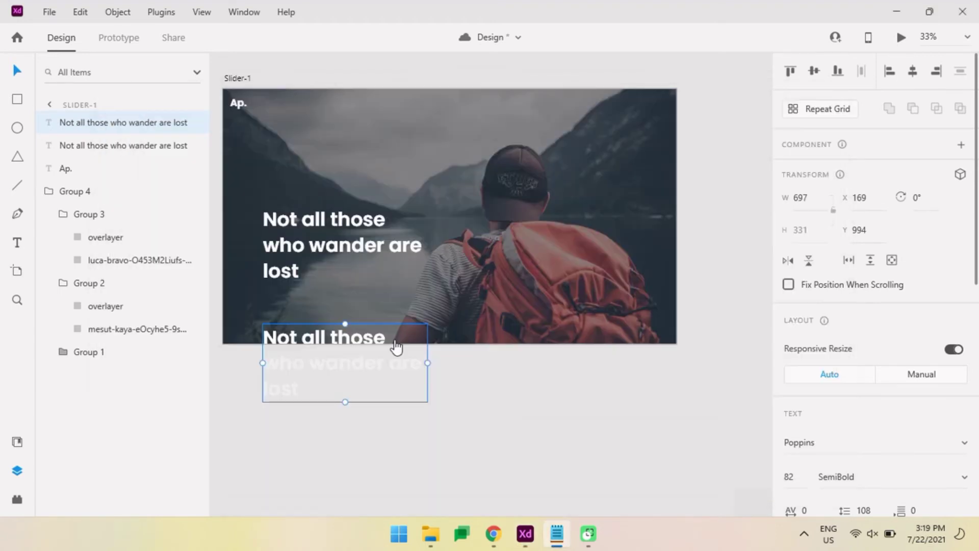
{"action": "double_click", "coordinate": [353, 387]}
{"action": "key", "text": "ctrl+a"}
{"action": "key", "text": "ctrl+v"}
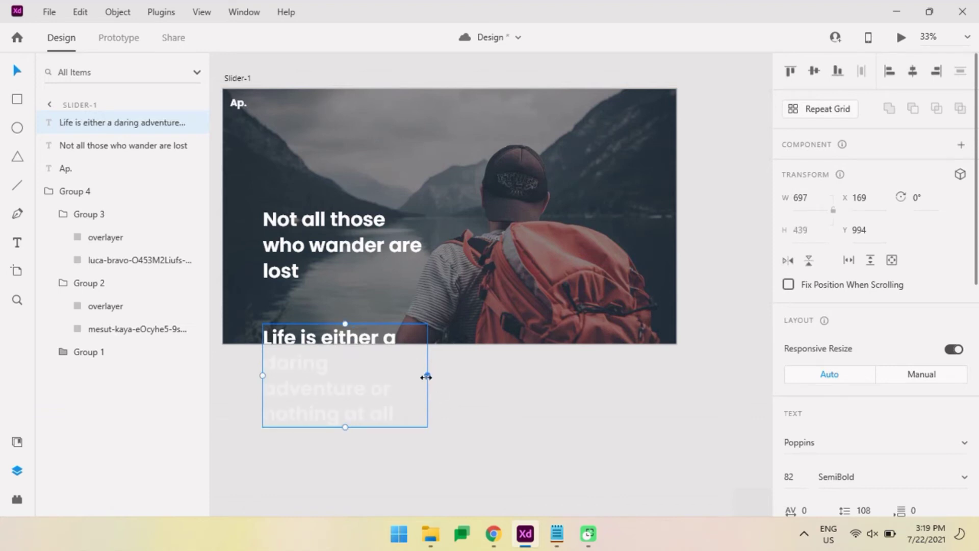
{"action": "left_click_drag", "start_coordinate": [426, 377], "coordinate": [437, 377]}
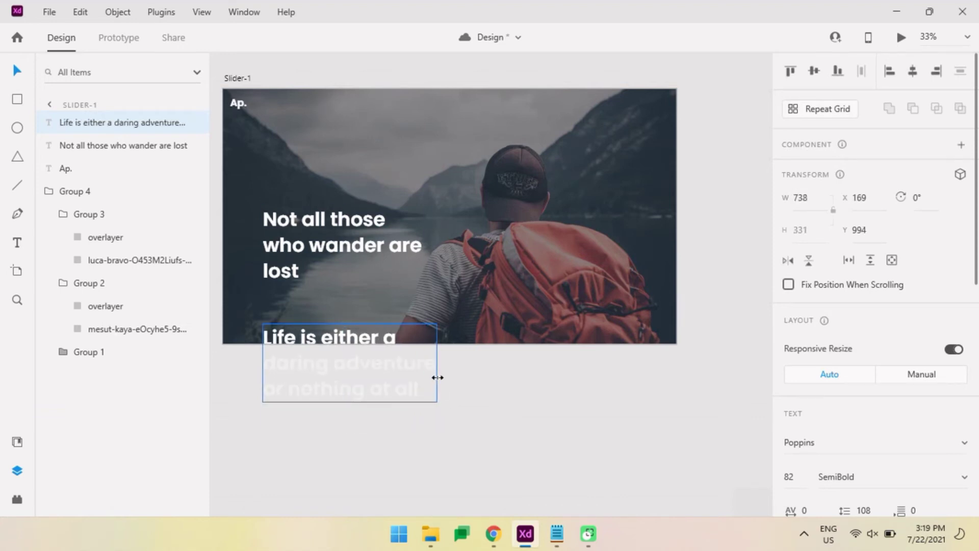
Step: Add a third tagline copy below, filled with the 'Take only memories' footprints line from the notes
{"action": "mouse_move", "coordinate": [373, 362]}
{"action": "left_mouse_down"}
{"action": "mouse_move", "coordinate": [374, 482]}
{"action": "mouse_move", "coordinate": [395, 376]}
{"action": "left_mouse_up"}
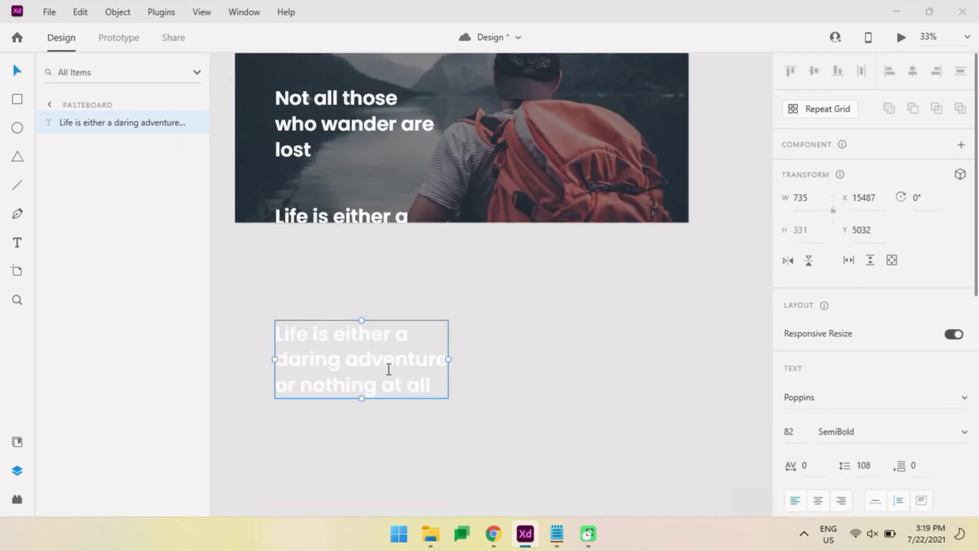
{"action": "key", "text": "alt+Tab"}
{"action": "left_click_drag", "start_coordinate": [357, 188], "coordinate": [110, 189]}
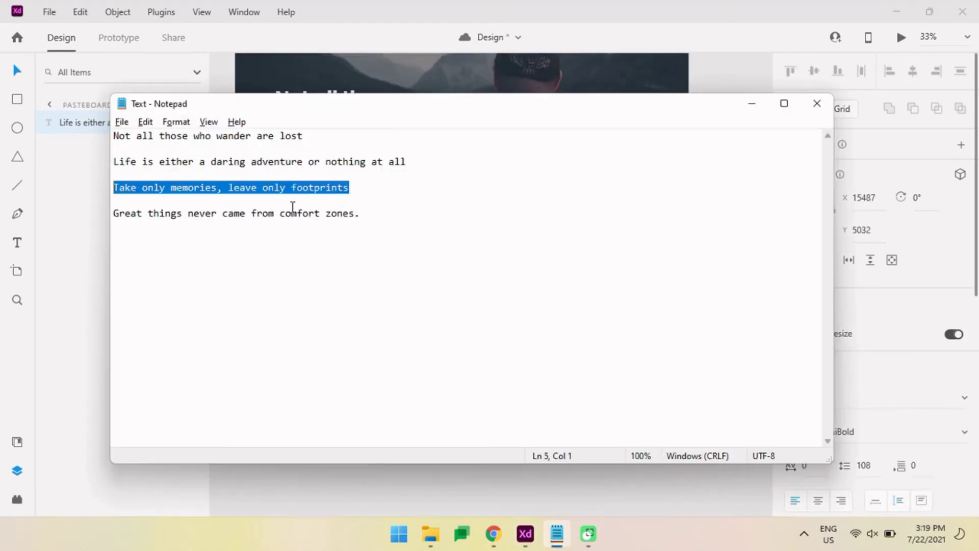
{"action": "key", "text": "ctrl+c"}
{"action": "key", "text": "alt+Tab"}
{"action": "double_click", "coordinate": [366, 335]}
{"action": "key", "text": "ctrl+a"}
{"action": "key", "text": "ctrl+v"}
{"action": "key", "text": "Escape"}
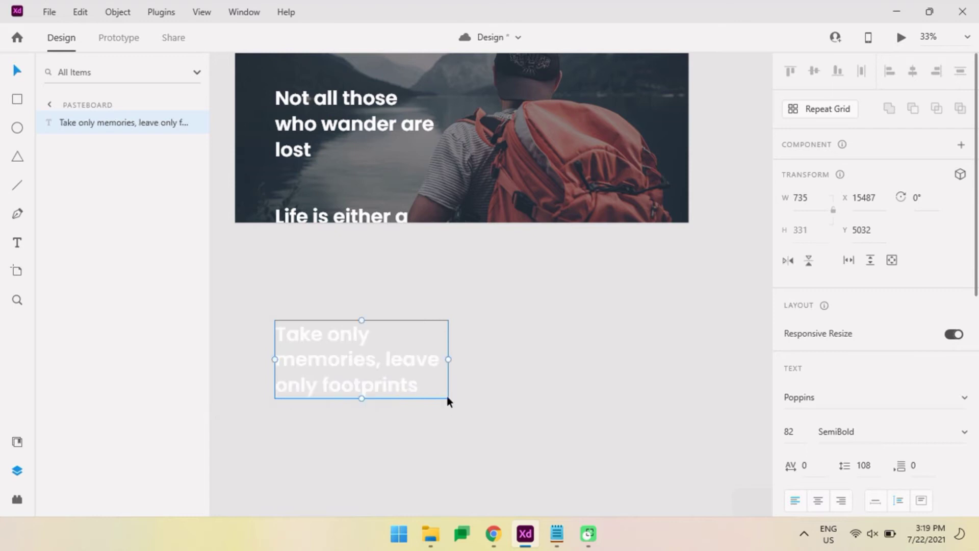
Step: Check the ends of both new taglines, then group them with the first heading
{"action": "double_click", "coordinate": [401, 219]}
{"action": "left_click", "coordinate": [437, 267]}
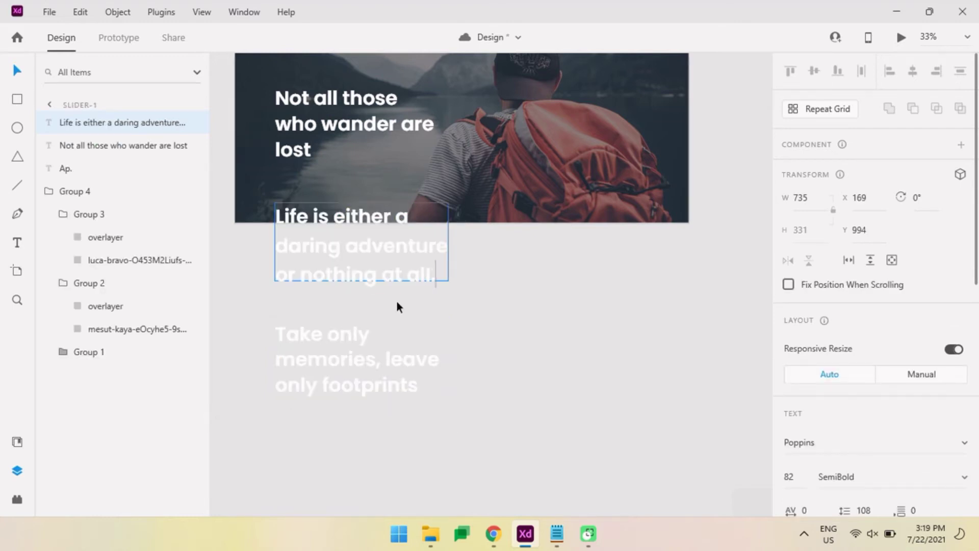
{"action": "double_click", "coordinate": [406, 387]}
{"action": "left_click", "coordinate": [425, 392]}
{"action": "type", "text": "."}
{"action": "key", "text": "Escape"}
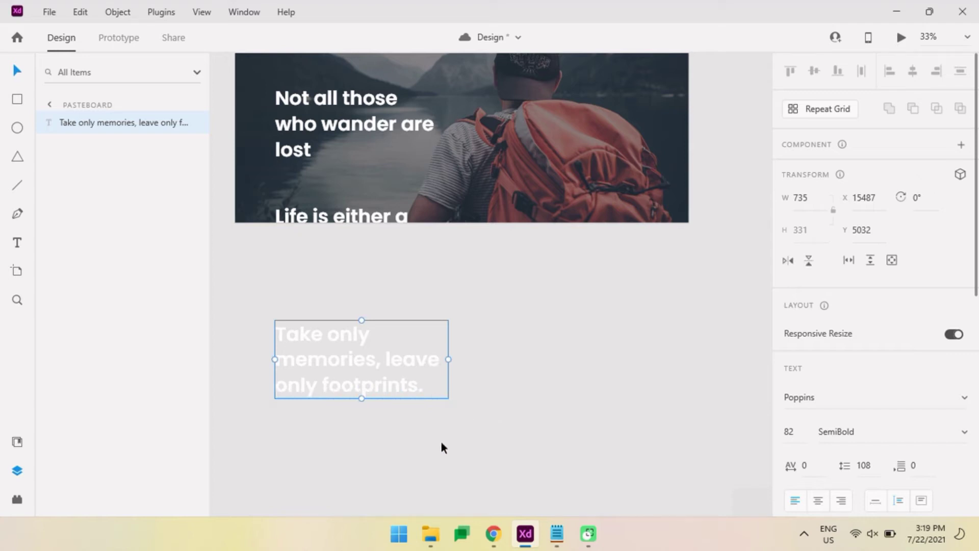
{"action": "left_click", "coordinate": [347, 215], "text": "shift"}
{"action": "left_click", "coordinate": [337, 114], "text": "shift"}
{"action": "key", "text": "ctrl+g"}
Step: Draw a rectangle over the heading area and widen it to cover the whole heading
{"action": "left_click", "coordinate": [551, 341]}
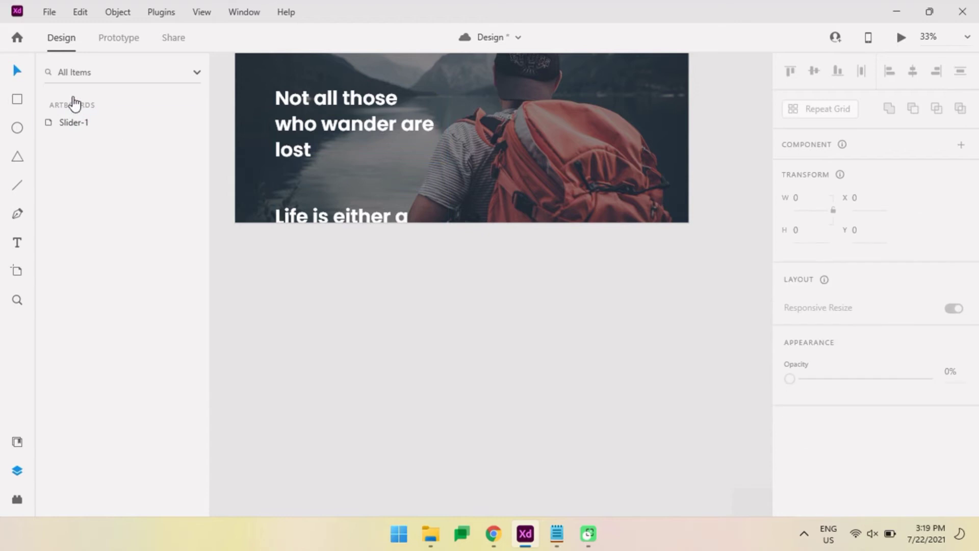
{"action": "scroll", "coordinate": [298, 126], "scroll_direction": "down", "scroll_amount": 1}
{"action": "scroll", "coordinate": [263, 122], "scroll_direction": "up", "scroll_amount": 1}
{"action": "left_click_drag", "start_coordinate": [264, 121], "coordinate": [412, 199]}
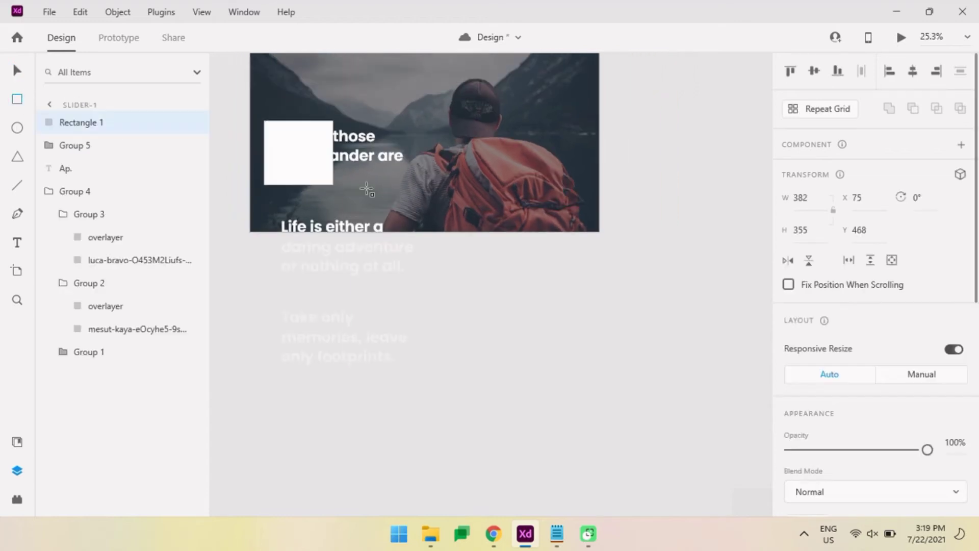
{"action": "left_click", "coordinate": [16, 71]}
{"action": "left_click", "coordinate": [332, 237], "text": "shift"}
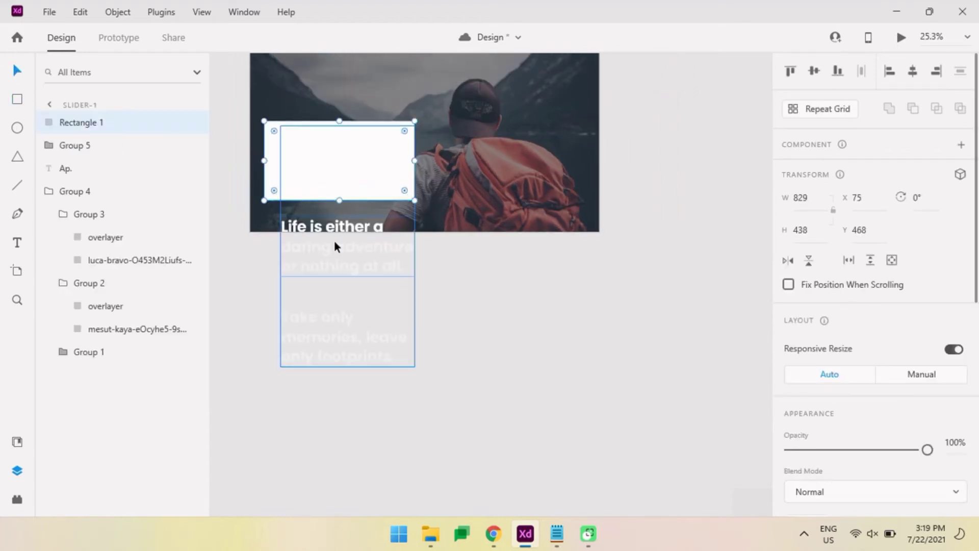
{"action": "left_click", "coordinate": [537, 328]}
{"action": "left_click", "coordinate": [279, 162]}
{"action": "left_click_drag", "start_coordinate": [414, 161], "coordinate": [429, 164]}
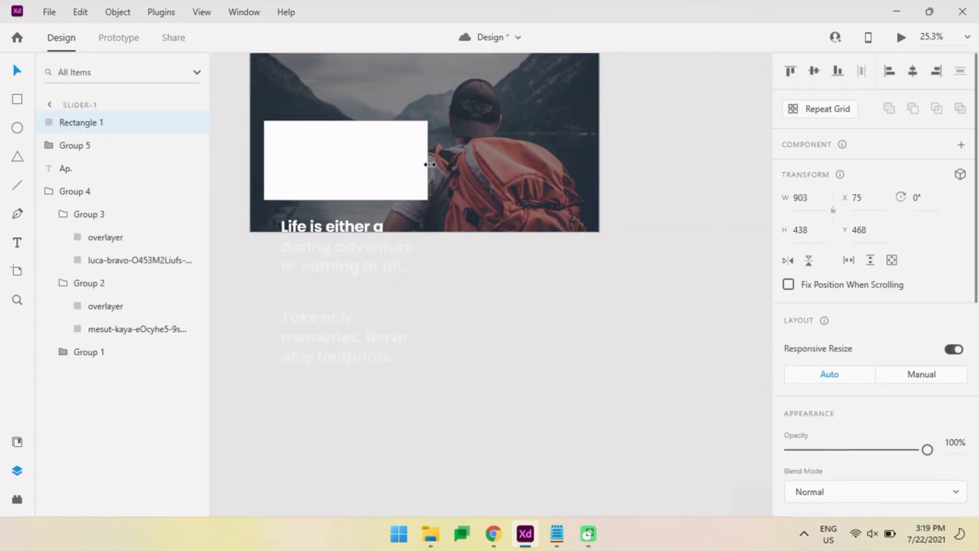
Step: Mask the tagline group with the rectangle, then pull a horizontal guide onto the artboard
{"action": "left_click", "coordinate": [357, 243], "text": "shift"}
{"action": "right_click", "coordinate": [357, 243]}
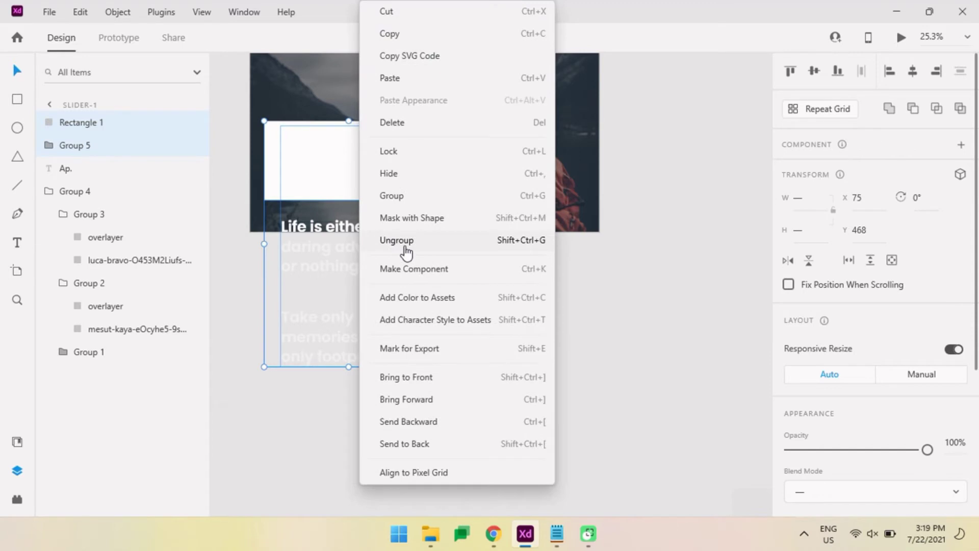
{"action": "left_click", "coordinate": [407, 252]}
{"action": "left_click", "coordinate": [497, 303]}
{"action": "left_click_drag", "start_coordinate": [511, 284], "coordinate": [466, 314]}
{"action": "left_click", "coordinate": [331, 212]}
{"action": "left_click", "coordinate": [491, 303]}
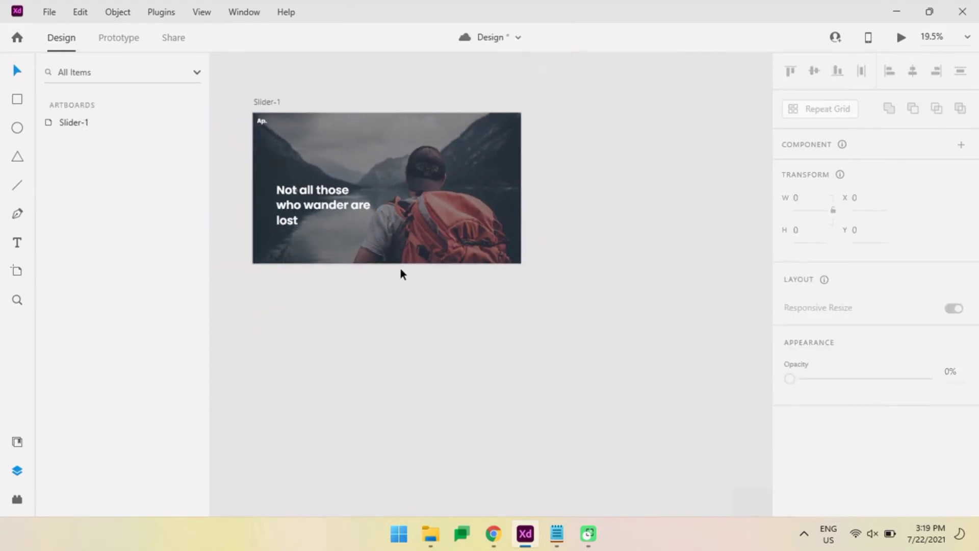
{"action": "left_click_drag", "start_coordinate": [343, 110], "coordinate": [347, 186]}
Step: Add a '01' text box at the lower right of the Slider-1 photo
{"action": "key", "text": "ctrl+0"}
{"action": "left_click", "coordinate": [325, 185]}
{"action": "key", "text": "ctrl+minus"}
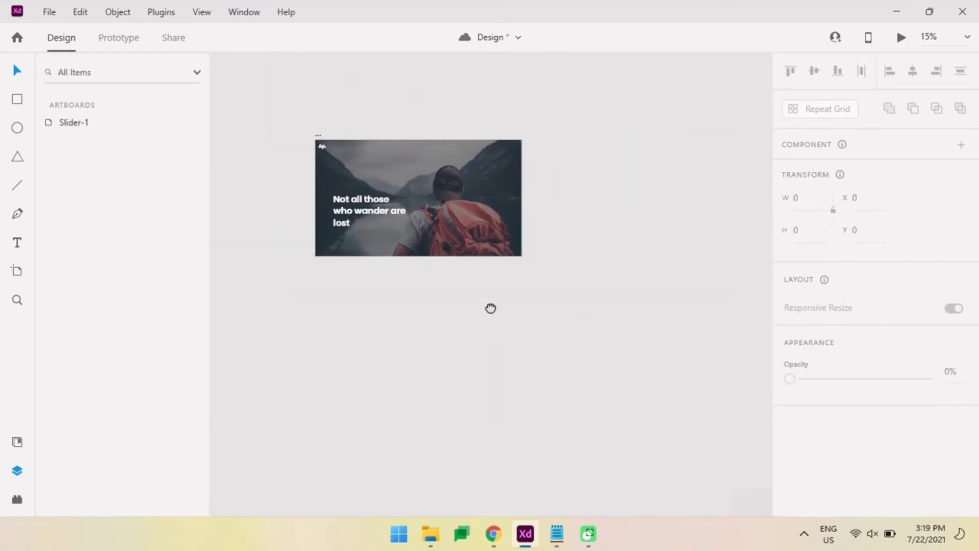
{"action": "left_click_drag", "start_coordinate": [491, 308], "coordinate": [475, 302]}
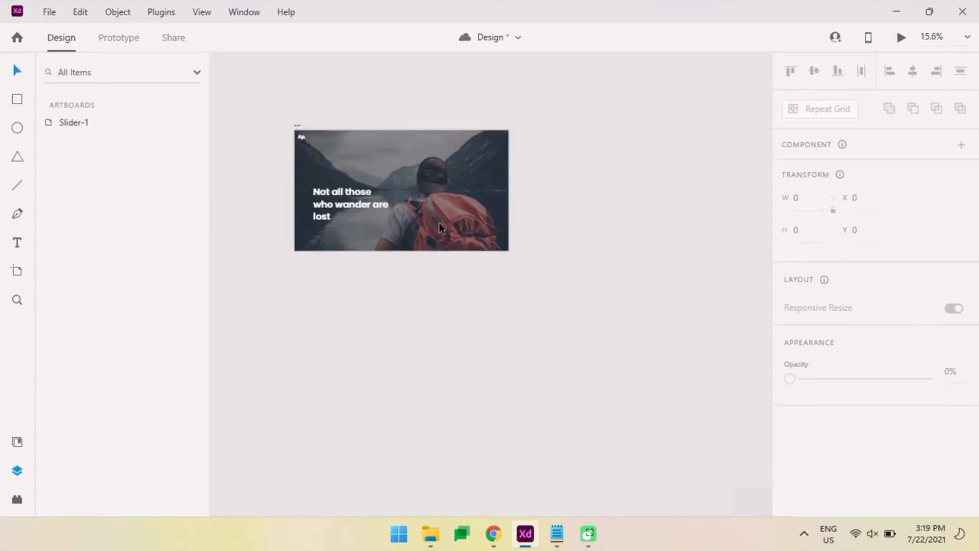
{"action": "scroll", "coordinate": [439, 223], "scroll_direction": "up", "scroll_amount": 2}
{"action": "scroll", "coordinate": [470, 229], "scroll_direction": "up", "scroll_amount": 3}
{"action": "scroll", "coordinate": [476, 254], "scroll_direction": "up", "scroll_amount": 1}
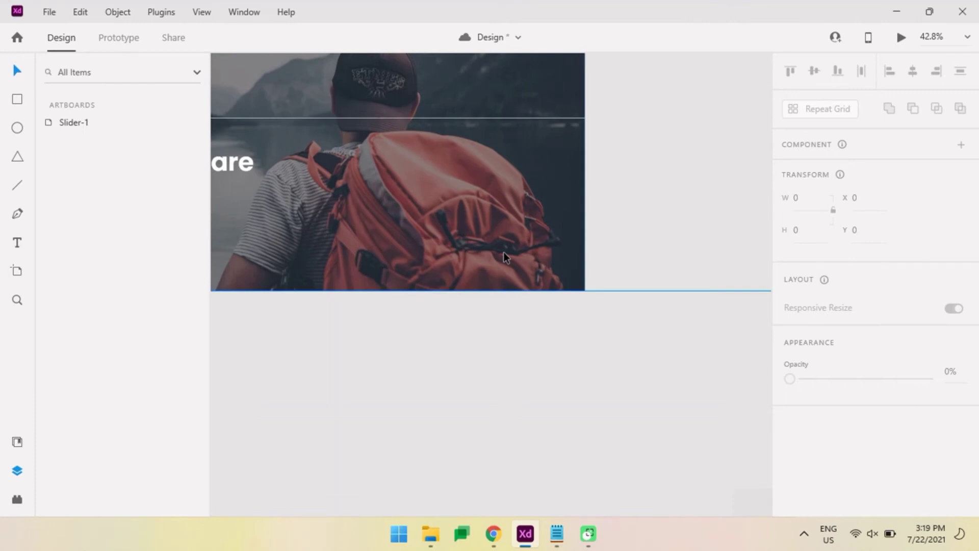
{"action": "key", "text": "t"}
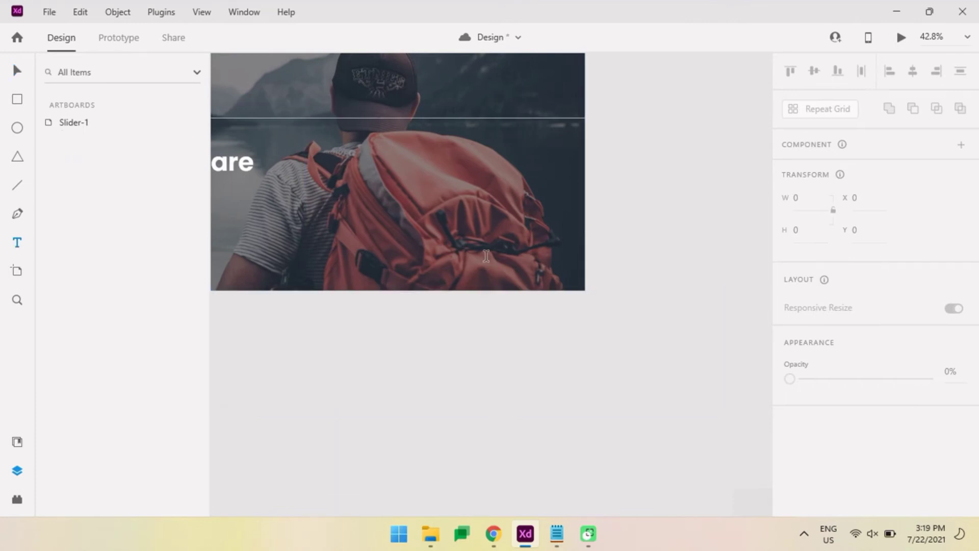
{"action": "left_click", "coordinate": [487, 256]}
{"action": "left_click", "coordinate": [17, 70]}
Step: Extend the text to '01 02 03' and enlarge it to Poppins SemiBold 224
{"action": "double_click", "coordinate": [508, 249]}
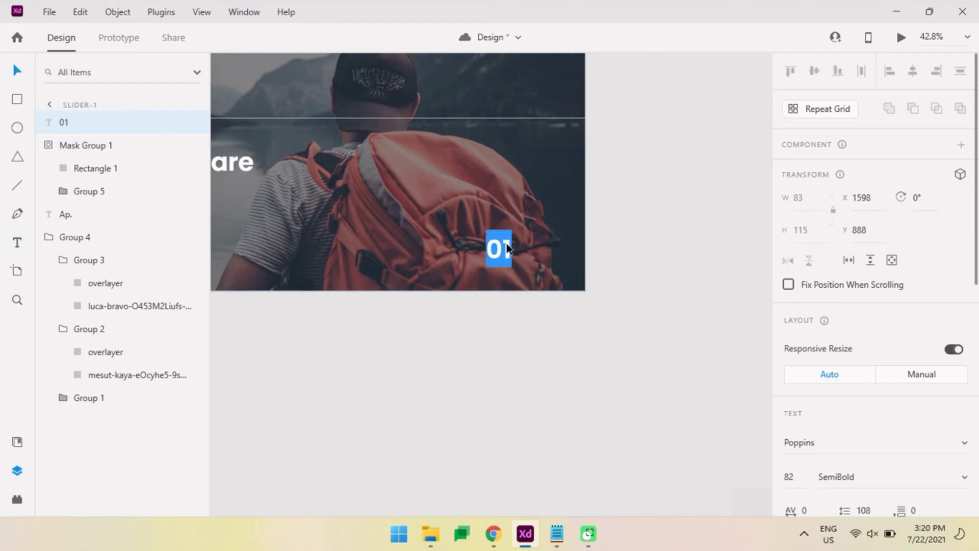
{"action": "left_click", "coordinate": [508, 245]}
{"action": "type", "text": "02"}
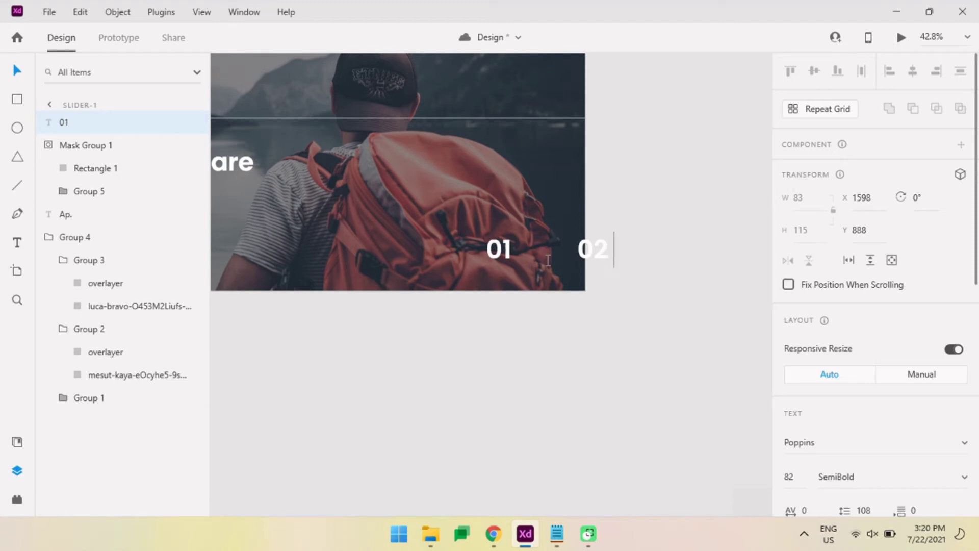
{"action": "type", "text": "03"}
{"action": "key", "text": "Escape"}
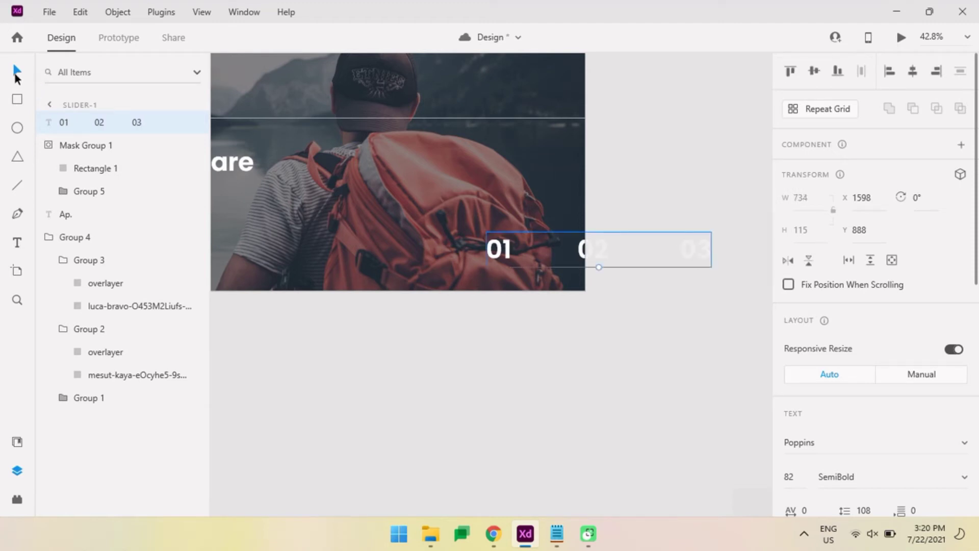
{"action": "left_click_drag", "start_coordinate": [510, 251], "coordinate": [528, 260]}
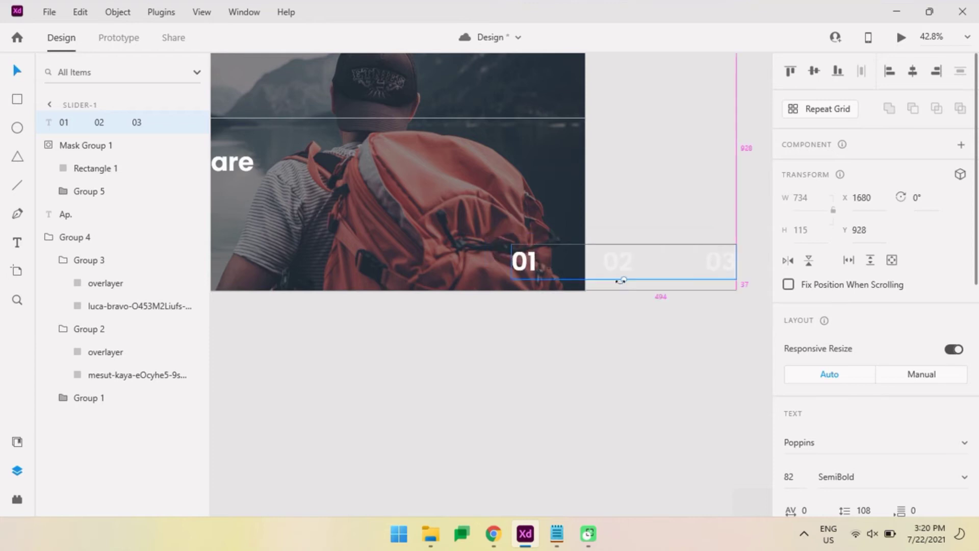
{"action": "mouse_move", "coordinate": [617, 276]}
{"action": "left_mouse_down"}
{"action": "mouse_move", "coordinate": [626, 320]}
{"action": "mouse_move", "coordinate": [703, 254]}
{"action": "mouse_move", "coordinate": [644, 250]}
{"action": "left_mouse_up"}
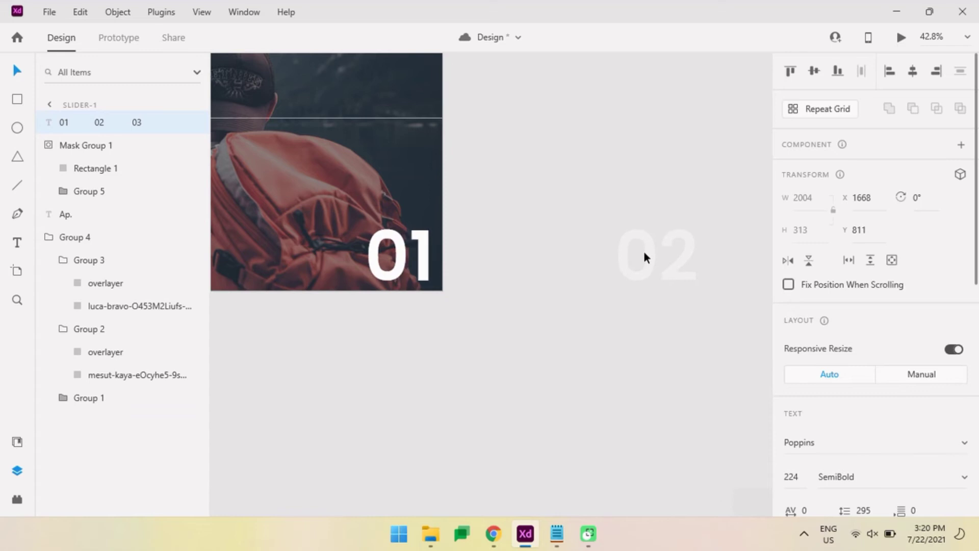
Step: Tighten the spacing between the numbers and move the row up and left into the corner
{"action": "key", "text": "ctrl+minus"}
{"action": "double_click", "coordinate": [618, 250]}
{"action": "key", "text": "BackSpace"}
{"action": "key", "text": "BackSpace"}
{"action": "key", "text": "BackSpace"}
{"action": "key", "text": "BackSpace"}
{"action": "key", "text": "BackSpace"}
{"action": "key", "text": "BackSpace"}
{"action": "key", "text": "BackSpace"}
{"action": "key", "text": "BackSpace"}
{"action": "key", "text": "BackSpace"}
{"action": "key", "text": "BackSpace"}
{"action": "key", "text": "BackSpace"}
{"action": "key", "text": "BackSpace"}
{"action": "key", "text": "Escape"}
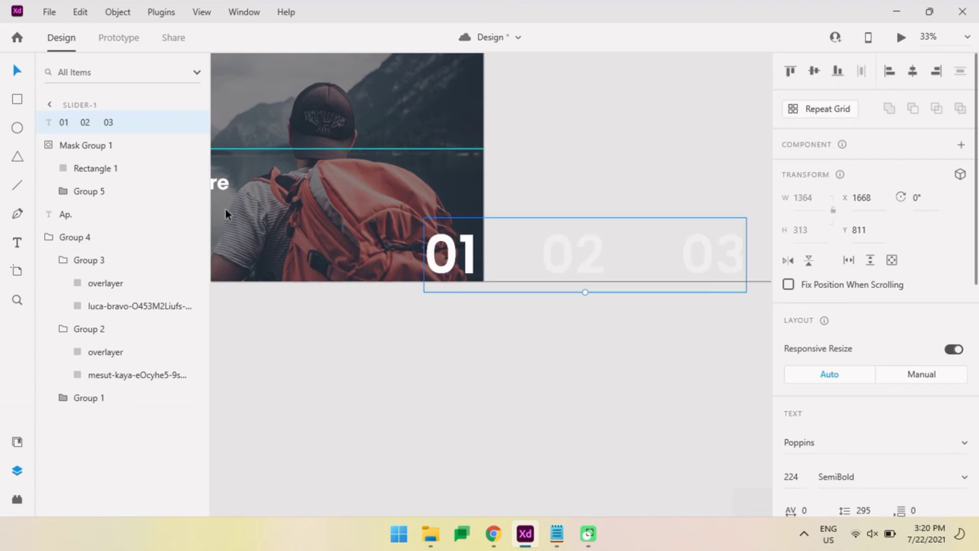
{"action": "left_click_drag", "start_coordinate": [474, 266], "coordinate": [462, 255]}
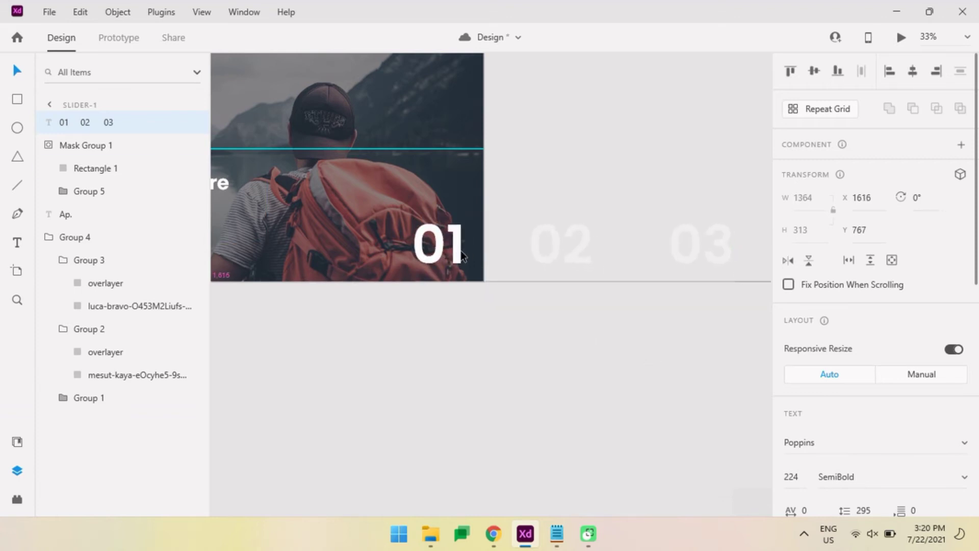
{"action": "left_click", "coordinate": [17, 99]}
Step: Mask the 01 02 03 row with a rectangle drawn over 01 so only 01 shows
{"action": "mouse_move", "coordinate": [403, 207]}
{"action": "left_mouse_down"}
{"action": "mouse_move", "coordinate": [432, 254]}
{"action": "mouse_move", "coordinate": [484, 281]}
{"action": "left_mouse_up"}
{"action": "left_click", "coordinate": [17, 69]}
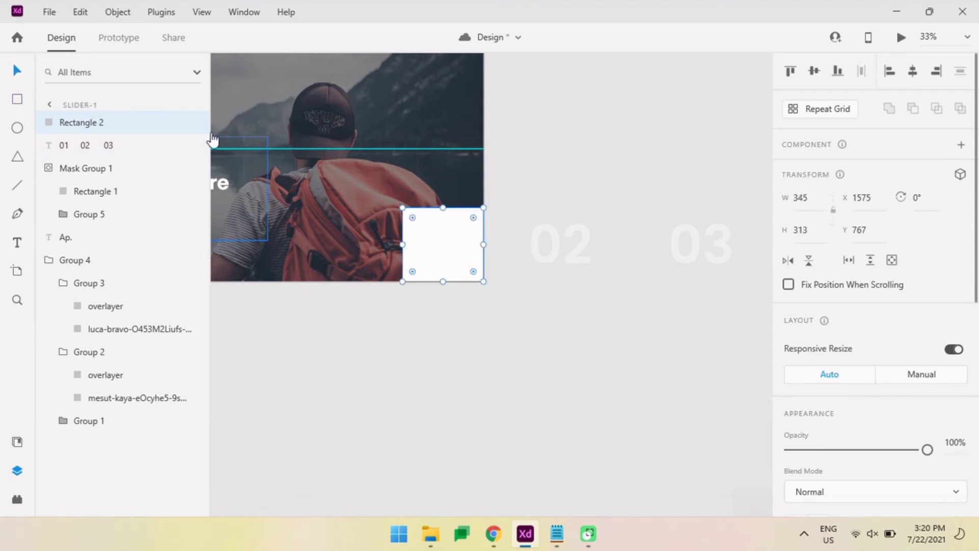
{"action": "left_click", "coordinate": [573, 257], "text": "shift"}
{"action": "right_click", "coordinate": [573, 257]}
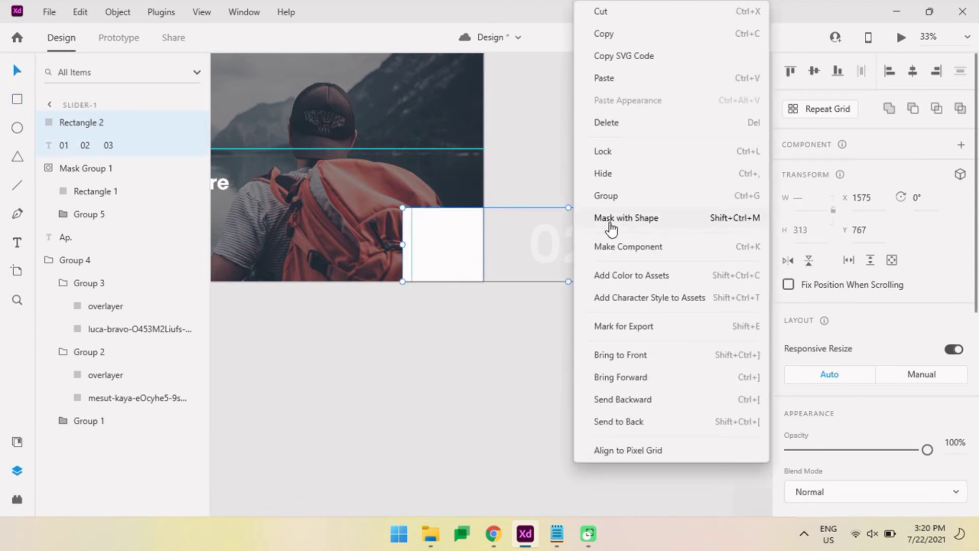
{"action": "left_click", "coordinate": [612, 225]}
Step: Line up the vertical guide with the 01 mask group
{"action": "scroll", "coordinate": [514, 309], "scroll_direction": "down", "scroll_amount": 5}
{"action": "left_click", "coordinate": [513, 310]}
{"action": "left_click", "coordinate": [513, 288]}
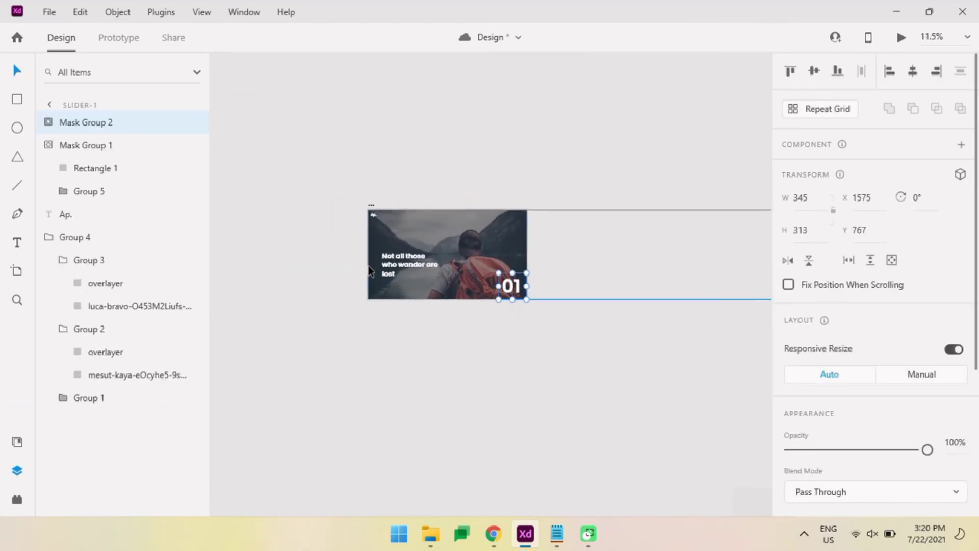
{"action": "scroll", "coordinate": [361, 280], "scroll_direction": "up", "scroll_amount": 2}
{"action": "scroll", "coordinate": [361, 280], "scroll_direction": "up", "scroll_amount": 1}
{"action": "mouse_move", "coordinate": [374, 281]}
{"action": "left_mouse_down"}
{"action": "mouse_move", "coordinate": [682, 326]}
{"action": "mouse_move", "coordinate": [669, 323]}
{"action": "left_mouse_up"}
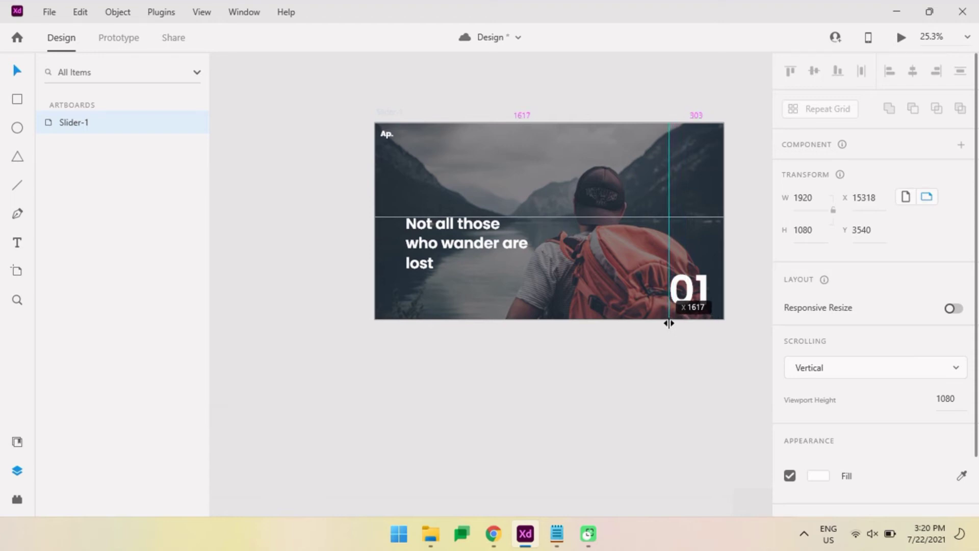
{"action": "left_click", "coordinate": [669, 323]}
{"action": "scroll", "coordinate": [572, 331], "scroll_direction": "up", "scroll_amount": 3}
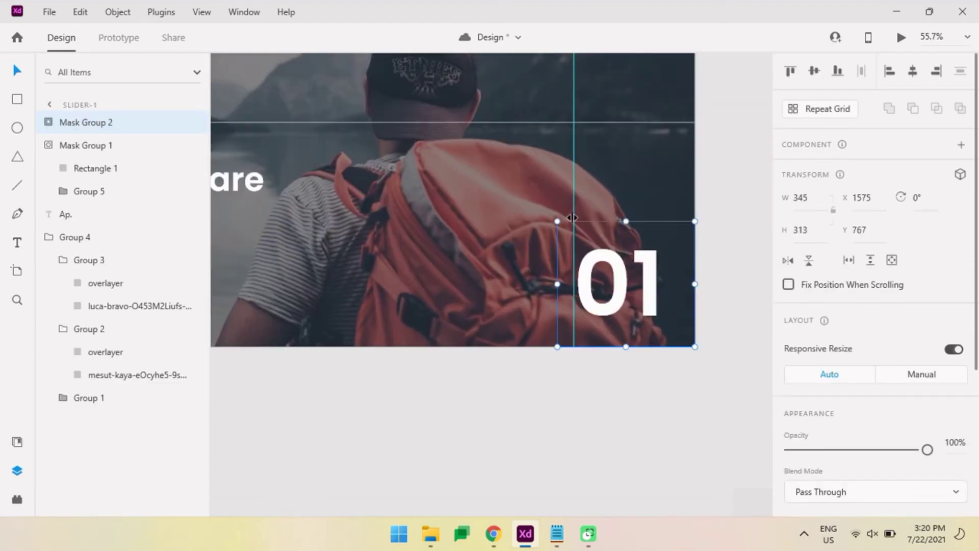
{"action": "left_click_drag", "start_coordinate": [572, 218], "coordinate": [575, 218]}
Step: Alt-drag Slider-1 downward to create the duplicate artboard Slider-1 – 1 just below it
{"action": "scroll", "coordinate": [560, 310], "scroll_direction": "down", "scroll_amount": 5}
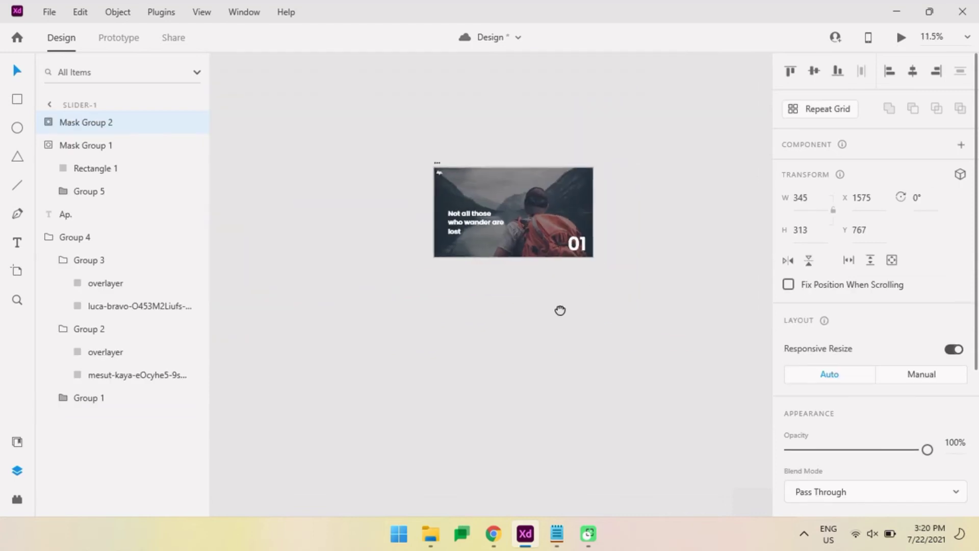
{"action": "left_click_drag", "start_coordinate": [560, 310], "coordinate": [501, 302]}
{"action": "left_click", "coordinate": [384, 163]}
{"action": "left_click_drag", "start_coordinate": [384, 163], "coordinate": [384, 280]}
{"action": "scroll", "coordinate": [381, 276], "scroll_direction": "up", "scroll_amount": 3}
Step: Rename the copied artboard to Slider-2
{"action": "double_click", "coordinate": [356, 216]}
{"action": "key", "text": "End"}
{"action": "key", "text": "BackSpace"}
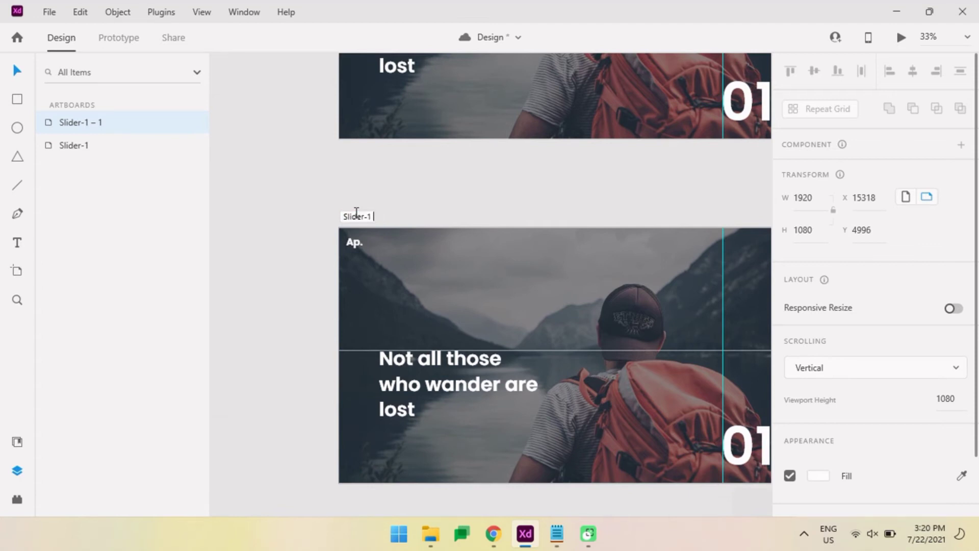
{"action": "type", "text": "2"}
{"action": "key", "text": "Return"}
Step: Make the hidden balloon photo group inside the photo strip fully opaque
{"action": "scroll", "coordinate": [439, 200], "scroll_direction": "down", "scroll_amount": 3}
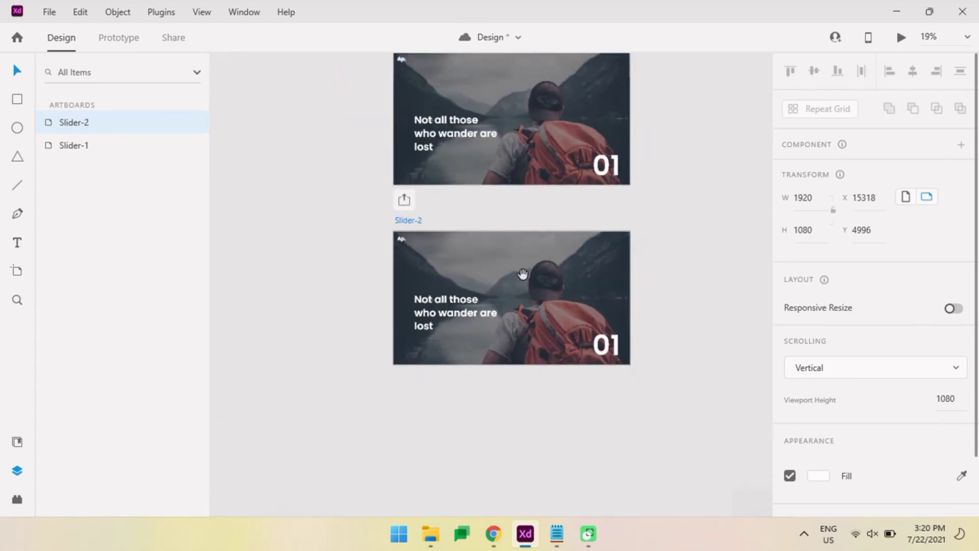
{"action": "left_click", "coordinate": [488, 258]}
{"action": "key", "text": "shift+Left"}
{"action": "key", "text": "shift+Left"}
{"action": "key", "text": "shift+Right"}
{"action": "key", "text": "shift+Right"}
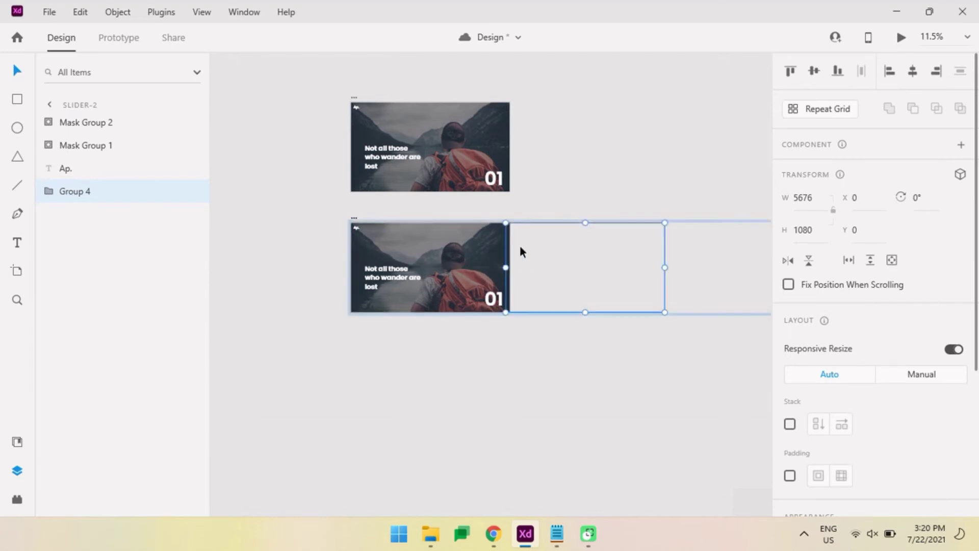
{"action": "double_click", "coordinate": [520, 245]}
{"action": "scroll", "coordinate": [845, 361], "scroll_direction": "down", "scroll_amount": 3}
{"action": "left_click_drag", "start_coordinate": [790, 399], "coordinate": [938, 402]}
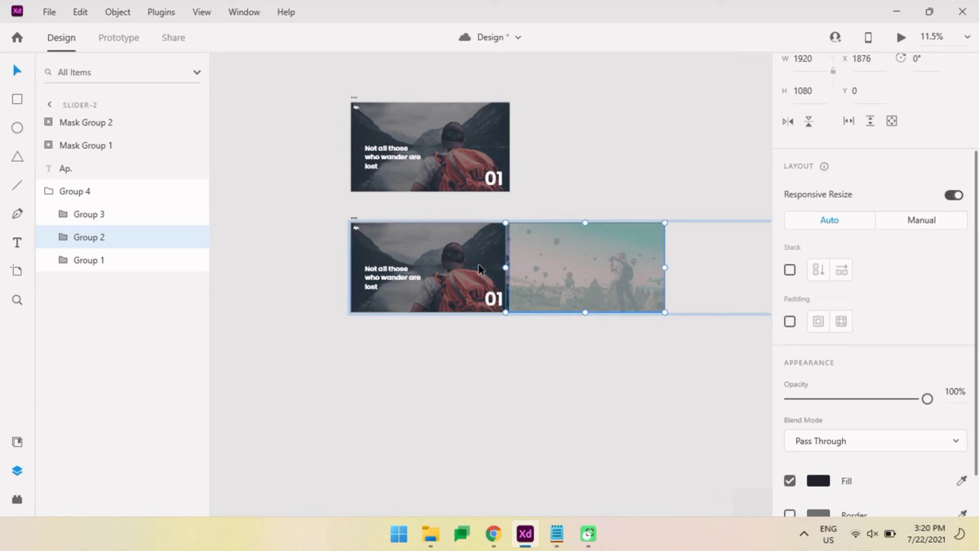
Step: Slide Group 4 left with Shift+Left Arrow until the balloon photo fills Slider-2
{"action": "left_click", "coordinate": [577, 360]}
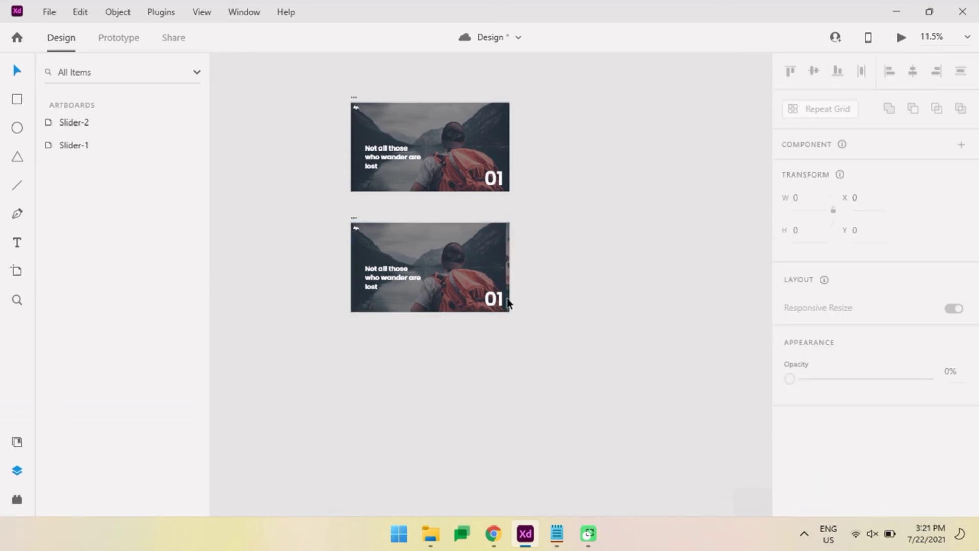
{"action": "left_click", "coordinate": [451, 261]}
{"action": "key", "text": "Escape"}
{"action": "left_click", "coordinate": [473, 249]}
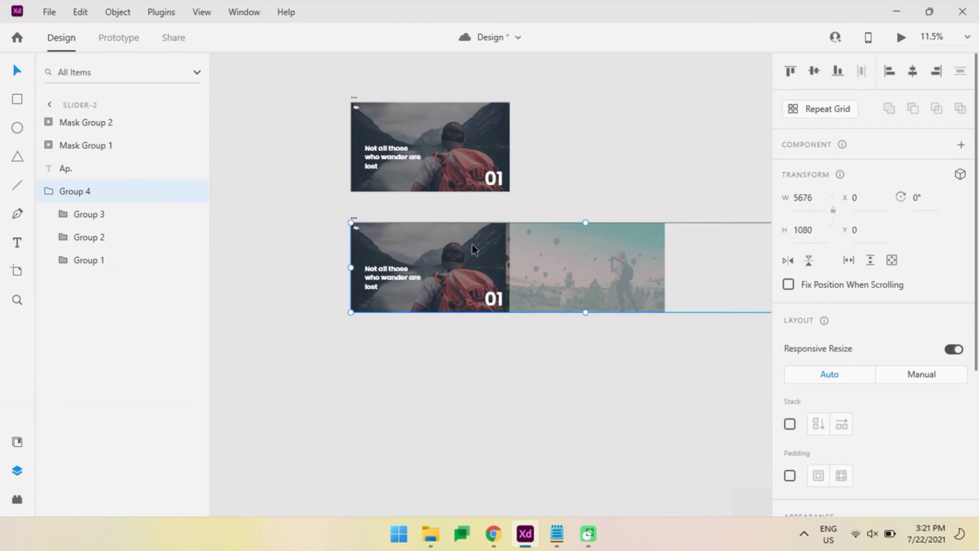
{"action": "key", "text": "shift+Left"}
{"action": "key", "text": "shift+Left"}
{"action": "key", "text": "shift+Left"}
{"action": "key", "text": "shift+Left"}
{"action": "key", "text": "shift+Left"}
{"action": "key", "text": "shift+Left"}
{"action": "key", "text": "shift+Left"}
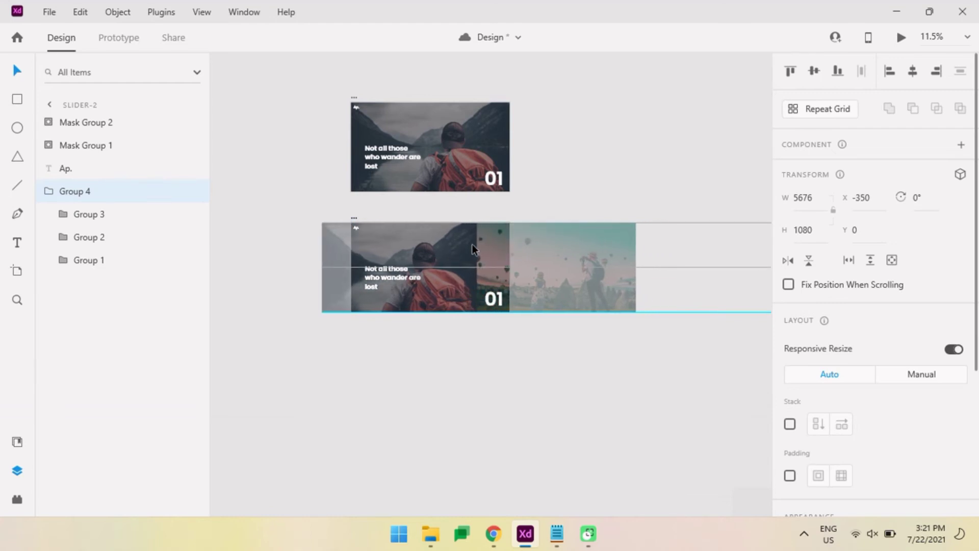
{"action": "key", "text": "shift+Left"}
{"action": "key", "text": "shift+Left"}
{"action": "key", "text": "shift+Left"}
{"action": "key", "text": "shift+Left"}
{"action": "key", "text": "shift+Left"}
{"action": "key", "text": "shift+Left"}
{"action": "key", "text": "shift+Left"}
{"action": "key", "text": "shift+Left"}
{"action": "key", "text": "shift+Left"}
{"action": "key", "text": "shift+Left"}
{"action": "key", "text": "shift+Left"}
{"action": "key", "text": "shift+Left"}
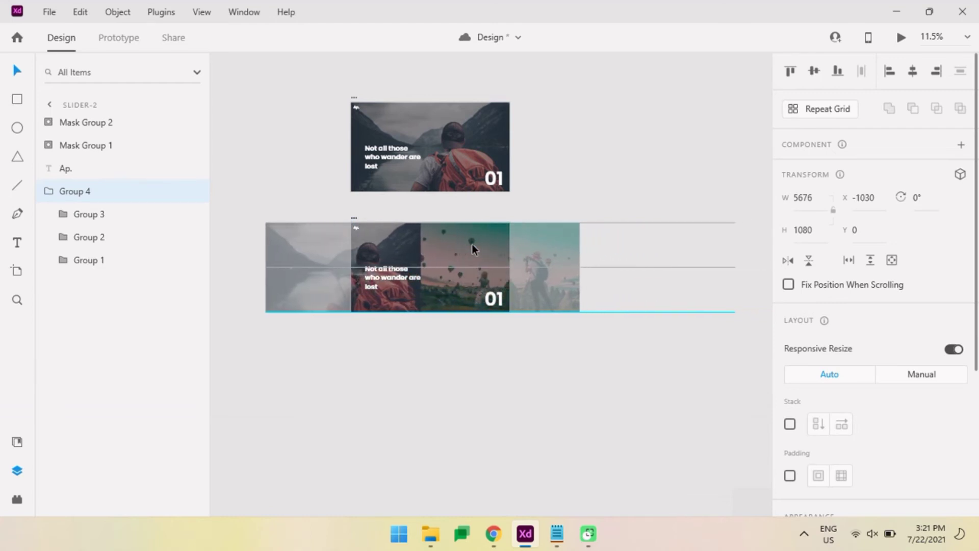
{"action": "key", "text": "shift+Left"}
{"action": "key", "text": "shift+Left"}
{"action": "key", "text": "shift+Left"}
{"action": "key", "text": "shift+Left"}
{"action": "key", "text": "shift+Left"}
{"action": "key", "text": "shift+Left"}
{"action": "key", "text": "shift+Left"}
{"action": "key", "text": "shift+Left"}
{"action": "key", "text": "shift+Left"}
{"action": "key", "text": "shift+Left"}
{"action": "key", "text": "shift+Left"}
{"action": "key", "text": "shift+Left"}
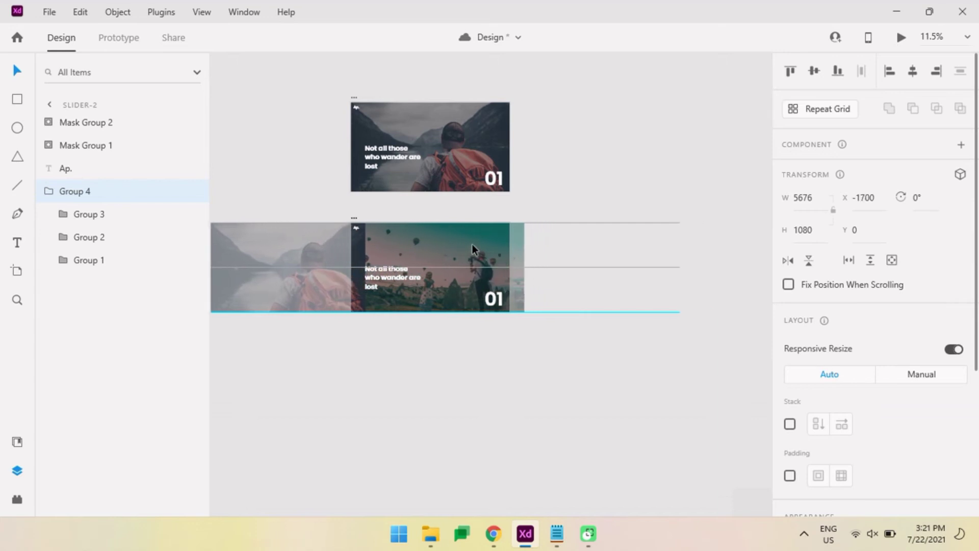
{"action": "key", "text": "shift+Left"}
{"action": "key", "text": "shift+Left"}
{"action": "key", "text": "shift+Left"}
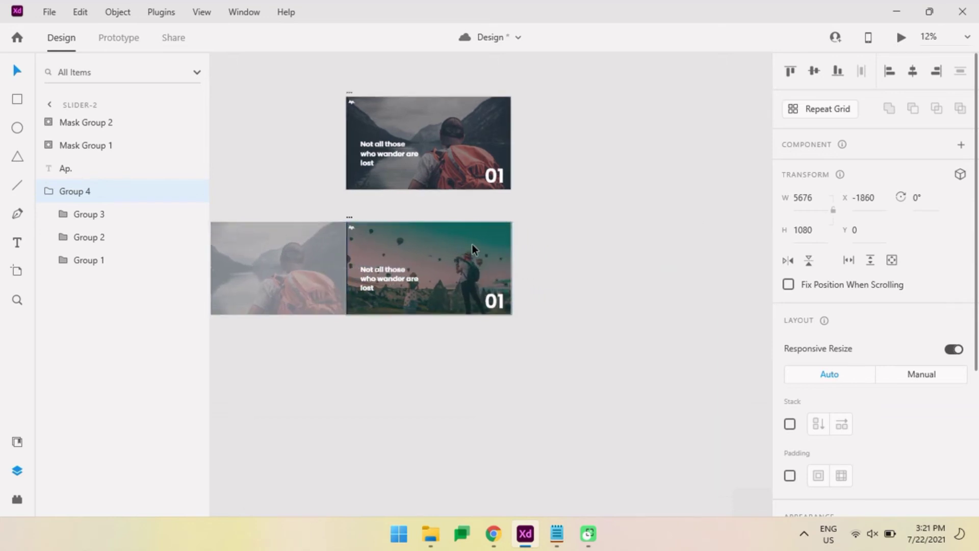
{"action": "scroll", "coordinate": [459, 249], "scroll_direction": "up", "scroll_amount": 3}
{"action": "key", "text": "shift+Left"}
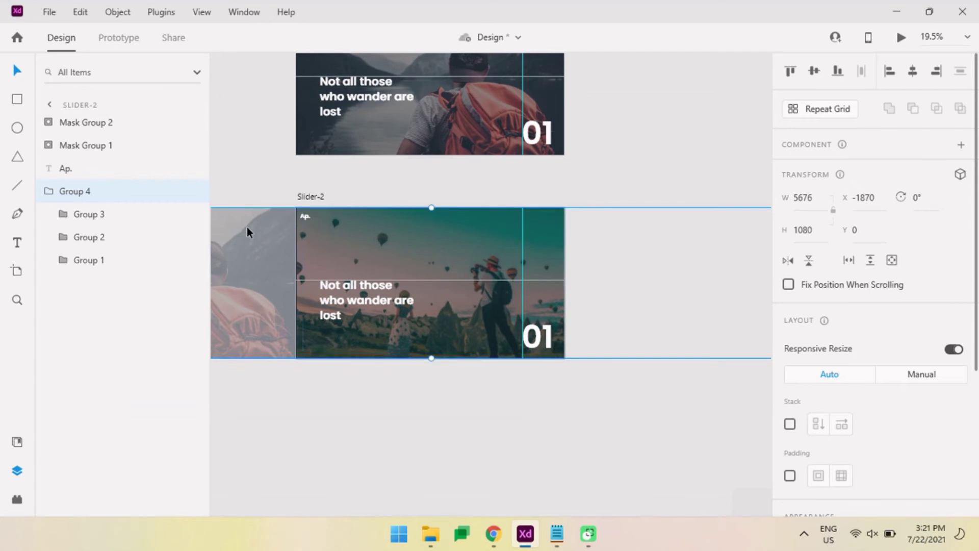
Step: Undo hiding the backpacker photo and nudge the strip one pixel to realign it
{"action": "double_click", "coordinate": [246, 227]}
{"action": "scroll", "coordinate": [858, 403], "scroll_direction": "down", "scroll_amount": 4}
{"action": "left_click_drag", "start_coordinate": [927, 339], "coordinate": [608, 350]}
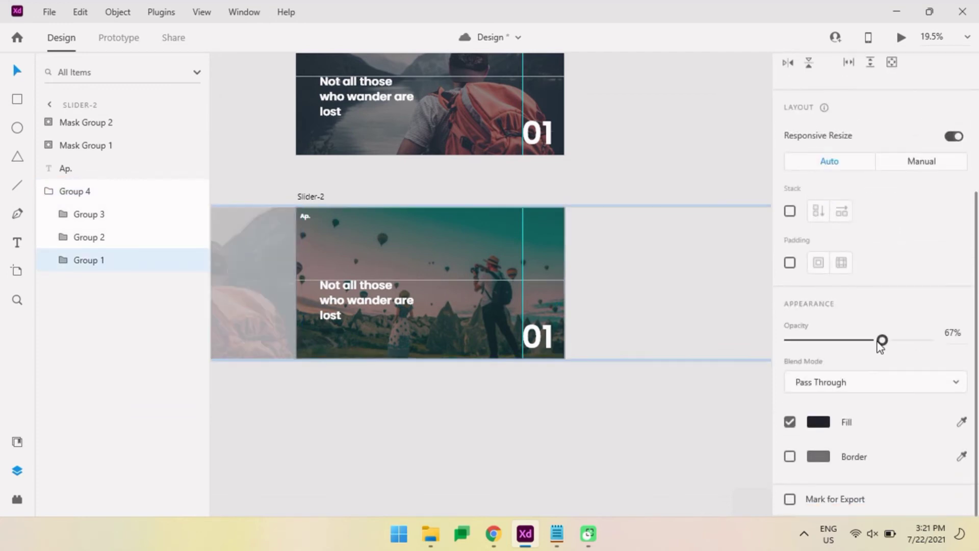
{"action": "left_click", "coordinate": [433, 255]}
{"action": "scroll", "coordinate": [350, 264], "scroll_direction": "up", "scroll_amount": 5}
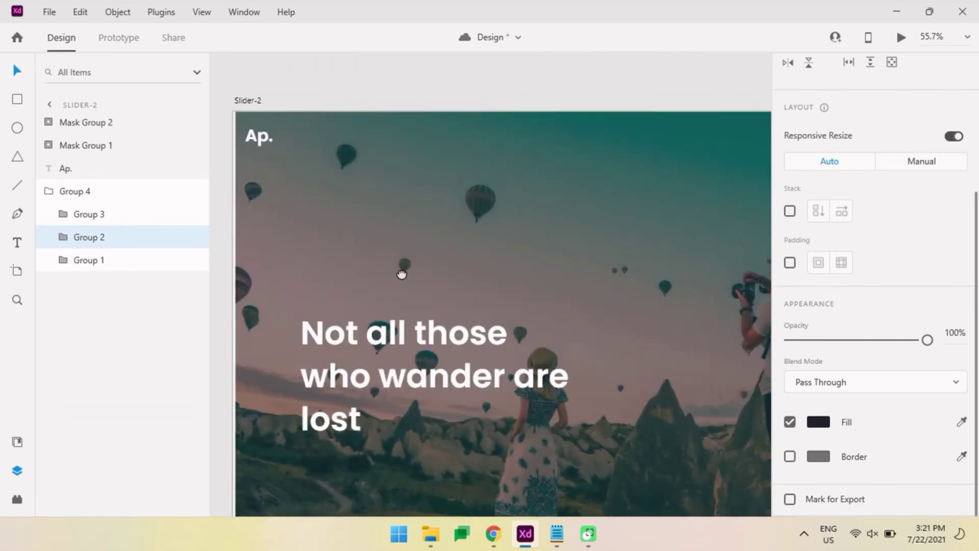
{"action": "key", "text": "ctrl+z"}
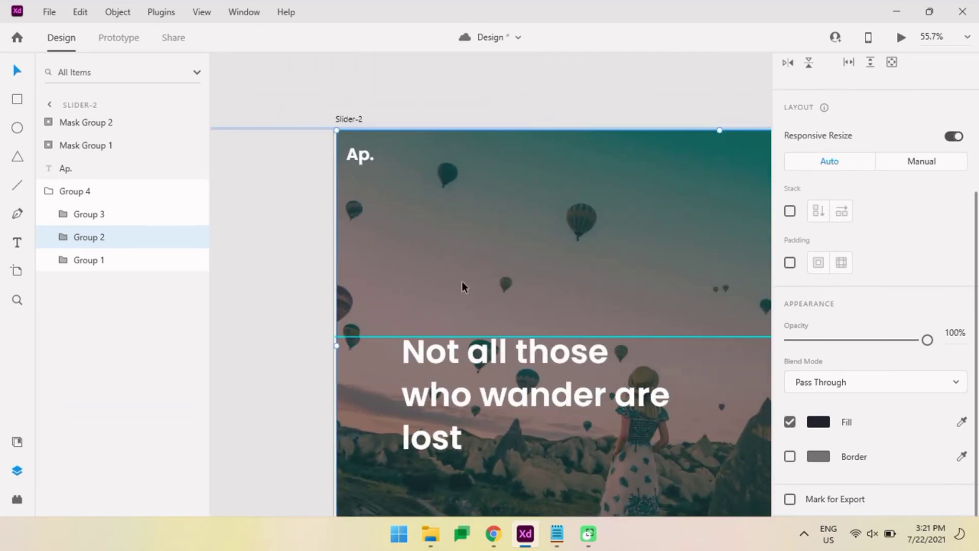
{"action": "left_click", "coordinate": [503, 280]}
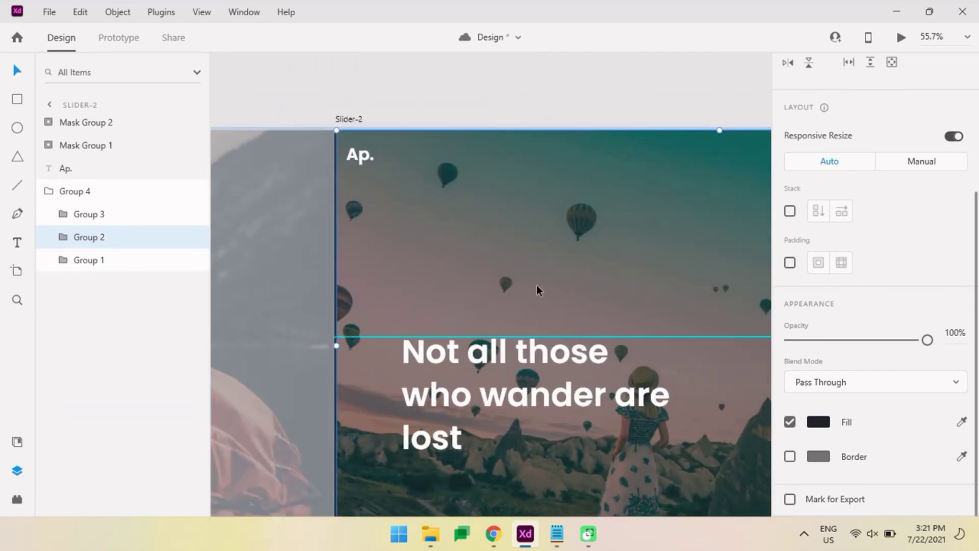
{"action": "left_click", "coordinate": [101, 191]}
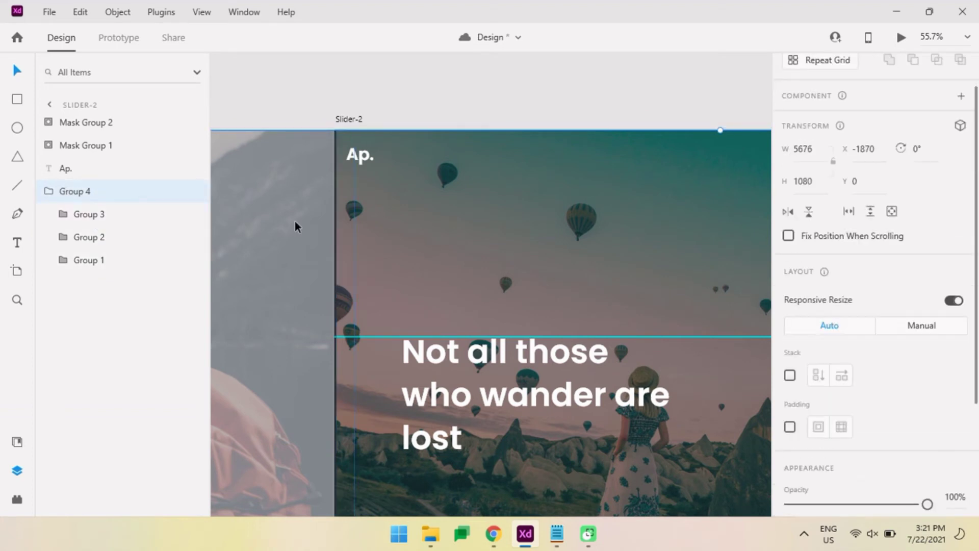
{"action": "key", "text": "Right"}
{"action": "key", "text": "Right"}
{"action": "key", "text": "Right"}
{"action": "key", "text": "Left"}
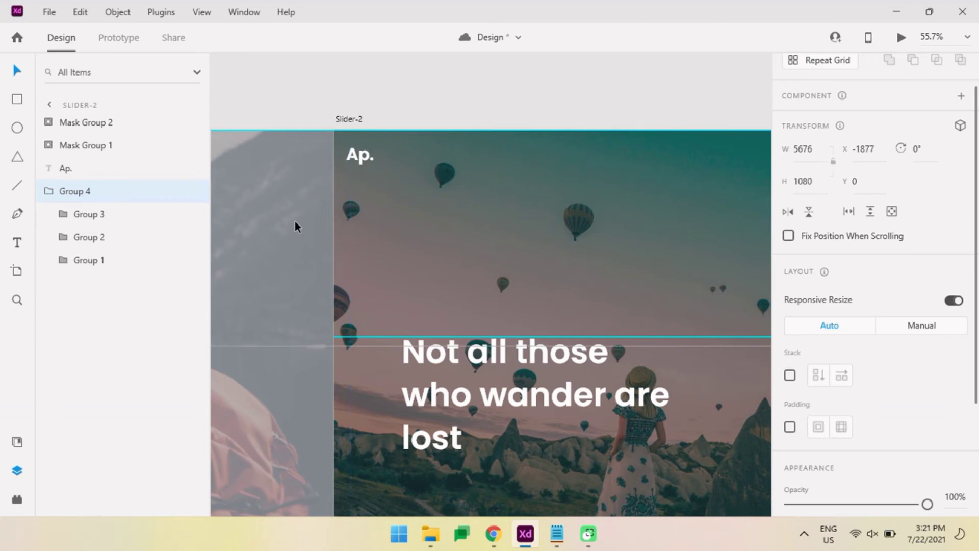
Step: Lower the backpacker photo group's opacity, then select the balloon photo and tagline mask groups
{"action": "left_click", "coordinate": [295, 221]}
{"action": "scroll", "coordinate": [887, 357], "scroll_direction": "down", "scroll_amount": 5}
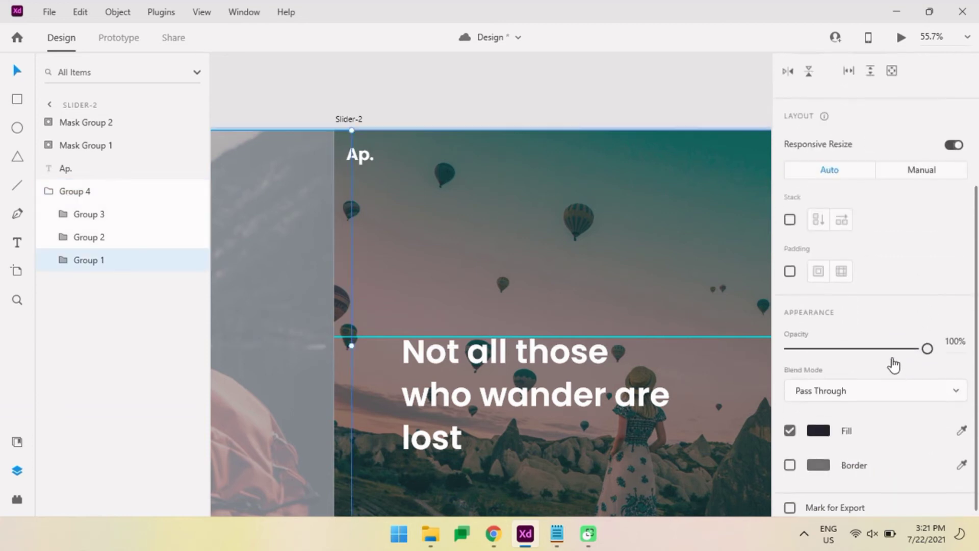
{"action": "left_click_drag", "start_coordinate": [927, 348], "coordinate": [781, 348]}
{"action": "left_click", "coordinate": [504, 265]}
{"action": "scroll", "coordinate": [504, 266], "scroll_direction": "down", "scroll_amount": 3}
{"action": "scroll", "coordinate": [503, 268], "scroll_direction": "down", "scroll_amount": 2}
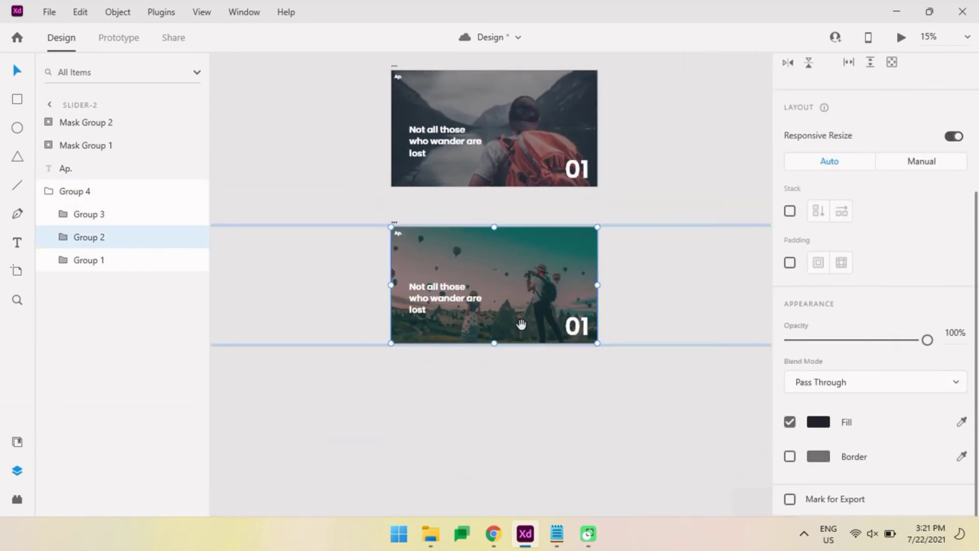
{"action": "left_click", "coordinate": [418, 291]}
Step: Move the tagline group up so 'Life is either a daring adventure or nothing at all.' shows
{"action": "double_click", "coordinate": [418, 292]}
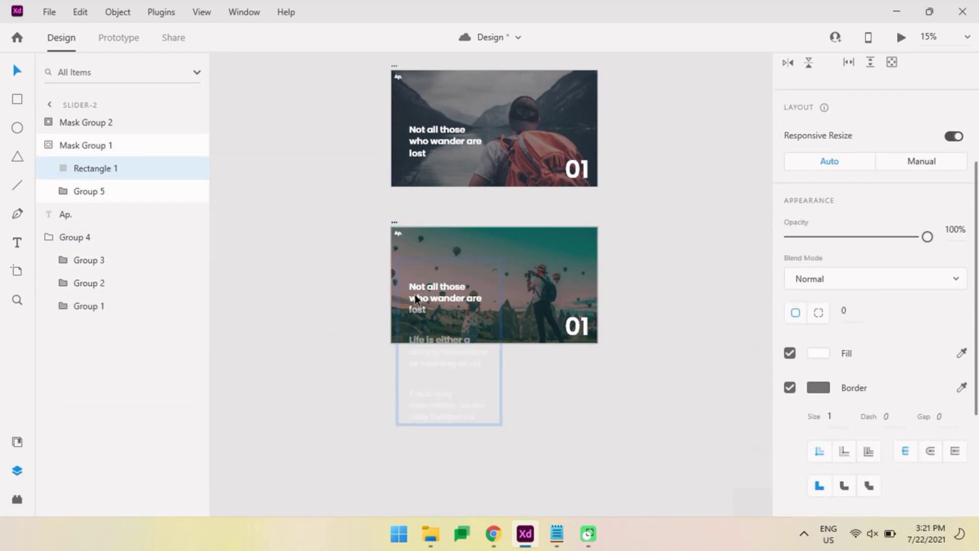
{"action": "left_click", "coordinate": [89, 191]}
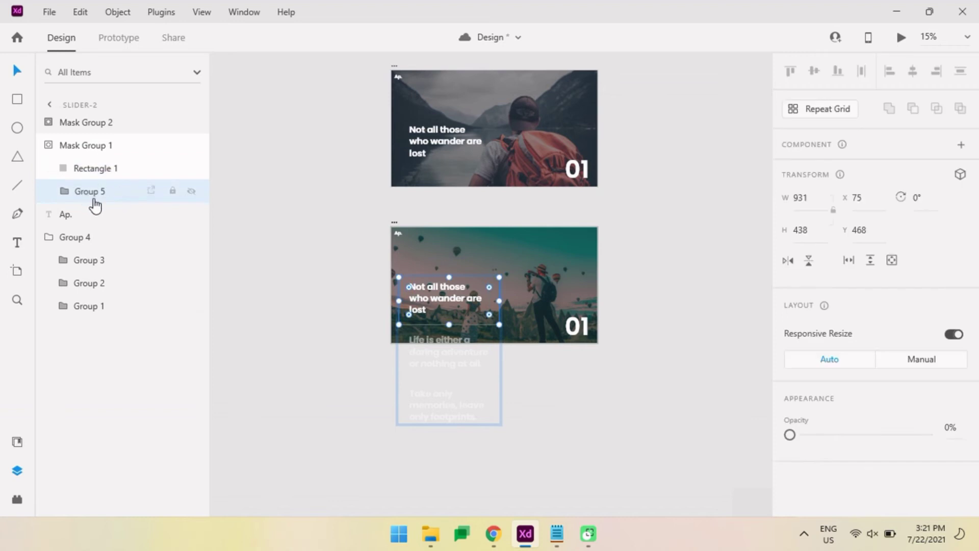
{"action": "key", "text": "shift+Up"}
{"action": "key", "text": "shift+Up"}
{"action": "key", "text": "shift+Up"}
{"action": "key", "text": "shift+Up"}
{"action": "key", "text": "shift+Up"}
{"action": "key", "text": "shift+Up"}
{"action": "key", "text": "shift+Up"}
{"action": "key", "text": "shift+Up"}
{"action": "key", "text": "shift+Up"}
{"action": "key", "text": "shift+Up"}
{"action": "key", "text": "shift+Up"}
{"action": "key", "text": "shift+Up"}
{"action": "key", "text": "shift+Up"}
{"action": "key", "text": "shift+Up"}
{"action": "key", "text": "shift+Up"}
{"action": "key", "text": "shift+Up"}
{"action": "key", "text": "shift+Up"}
{"action": "key", "text": "shift+Up"}
{"action": "key", "text": "shift+Up"}
{"action": "key", "text": "shift+Up"}
{"action": "key", "text": "shift+Up"}
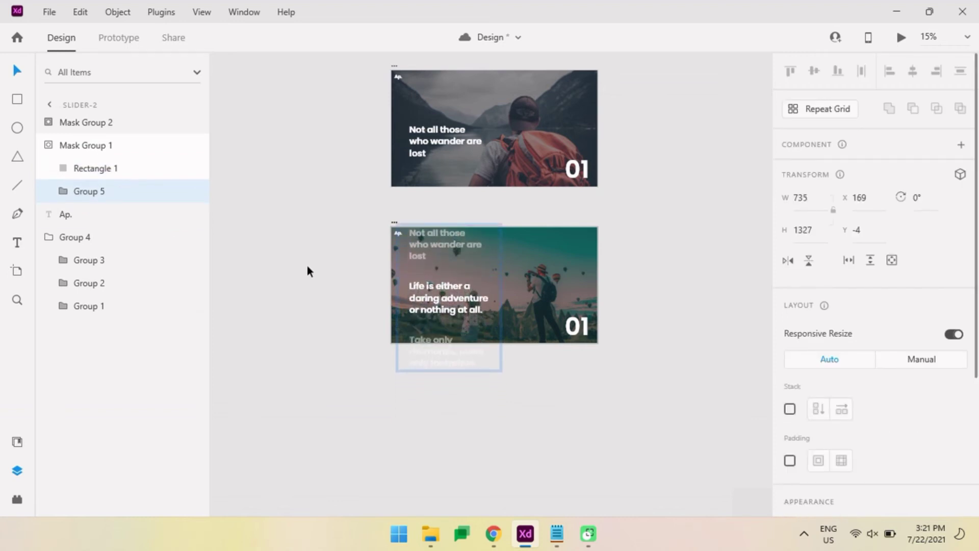
{"action": "scroll", "coordinate": [465, 288], "scroll_direction": "up", "scroll_amount": 5}
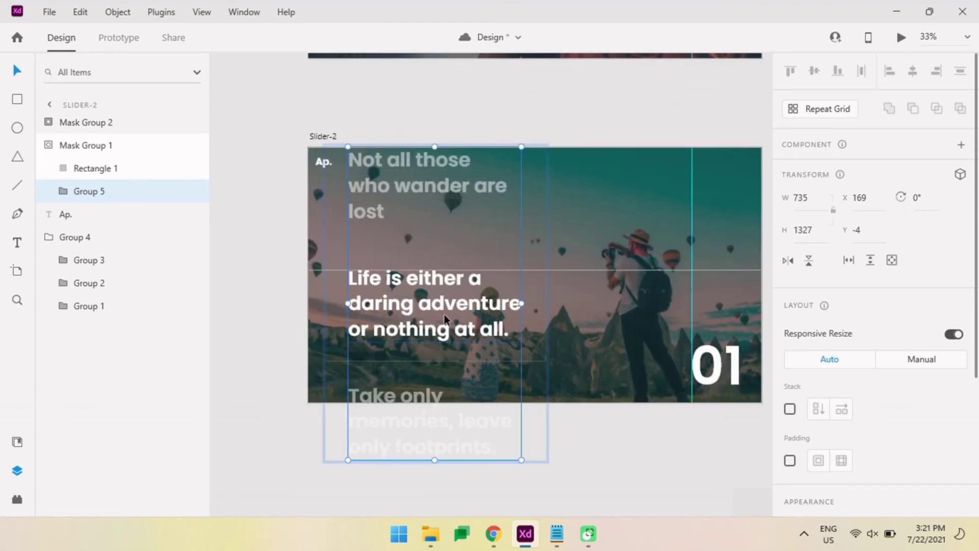
Step: Reach the shape inside the numbers mask group on the second slider
{"action": "left_click", "coordinate": [632, 443]}
{"action": "double_click", "coordinate": [714, 374]}
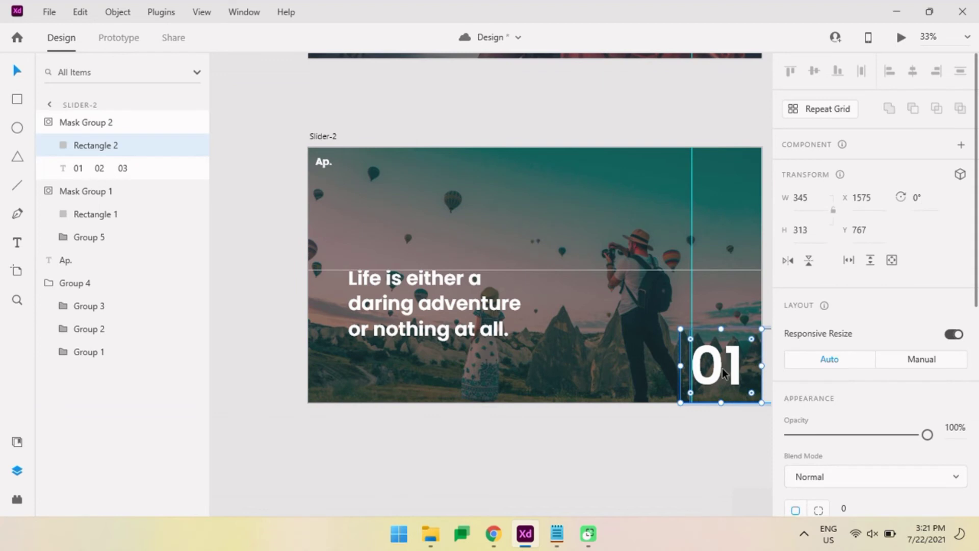
{"action": "scroll", "coordinate": [713, 377], "scroll_direction": "down", "scroll_amount": 2}
{"action": "scroll", "coordinate": [713, 376], "scroll_direction": "right", "scroll_amount": 3}
{"action": "scroll", "coordinate": [495, 362], "scroll_direction": "up", "scroll_amount": 4}
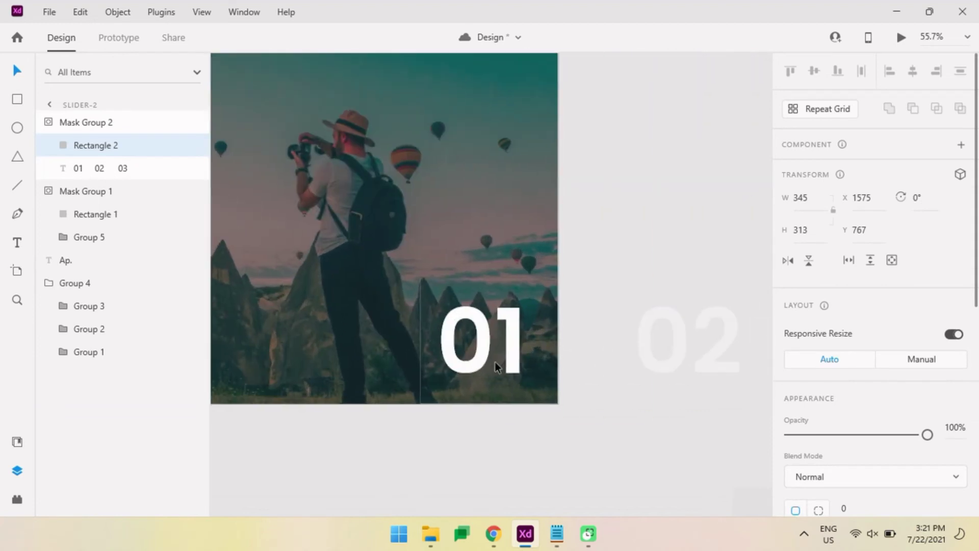
{"action": "key", "text": "alt"}
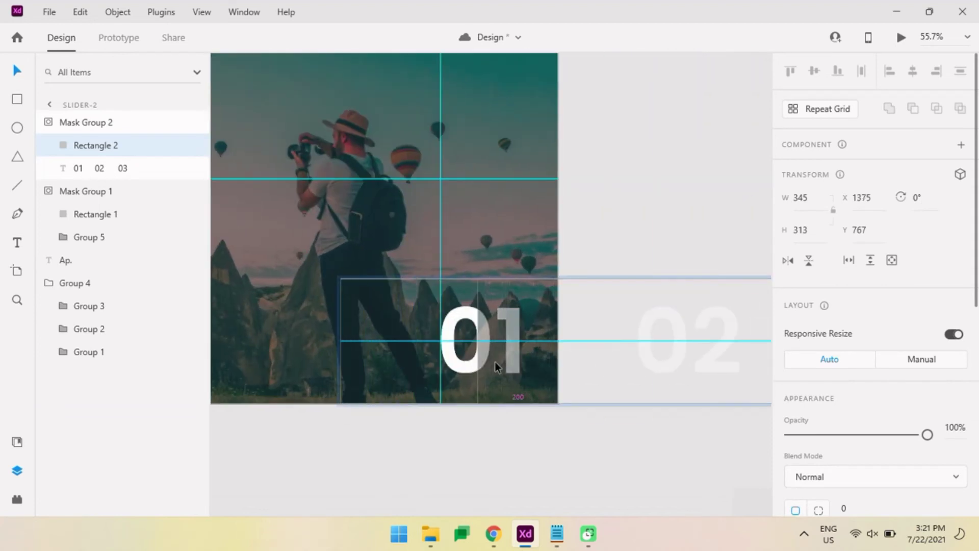
Step: Shift the 01 02 03 number text left so 02 shows
{"action": "left_click", "coordinate": [98, 173]}
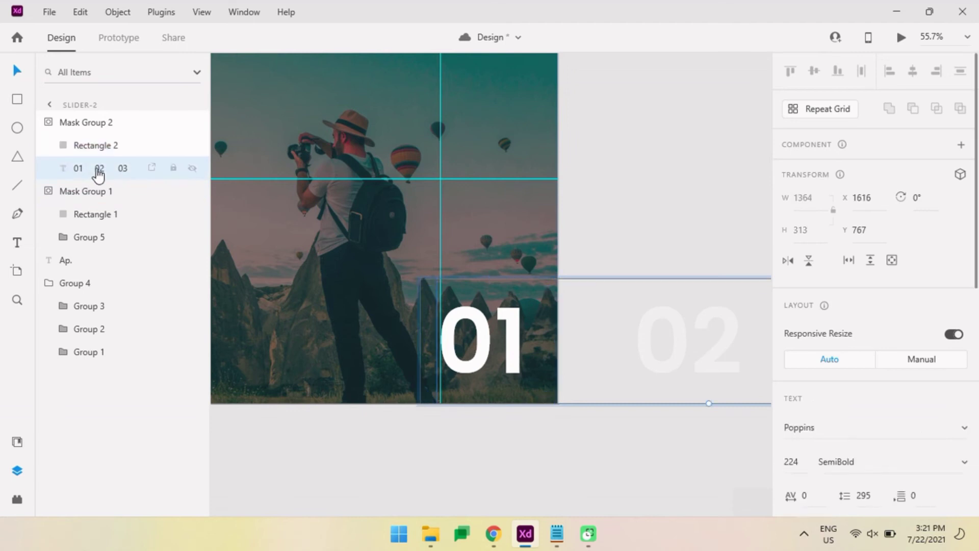
{"action": "key", "text": "shift+Left"}
{"action": "key", "text": "shift+Left"}
{"action": "key", "text": "shift+Left"}
{"action": "key", "text": "shift+Left"}
{"action": "key", "text": "shift+Left"}
{"action": "key", "text": "shift+Left"}
{"action": "key", "text": "shift+Left"}
{"action": "key", "text": "shift+Left"}
{"action": "key", "text": "shift+Left"}
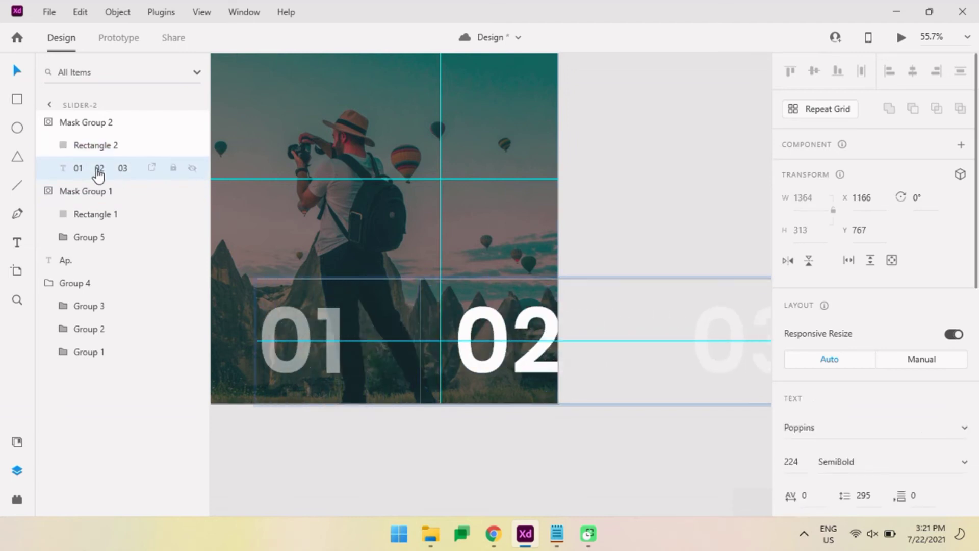
{"action": "key", "text": "shift+Left"}
{"action": "key", "text": "shift+Left"}
{"action": "key", "text": "shift+Left"}
{"action": "key", "text": "shift+Left"}
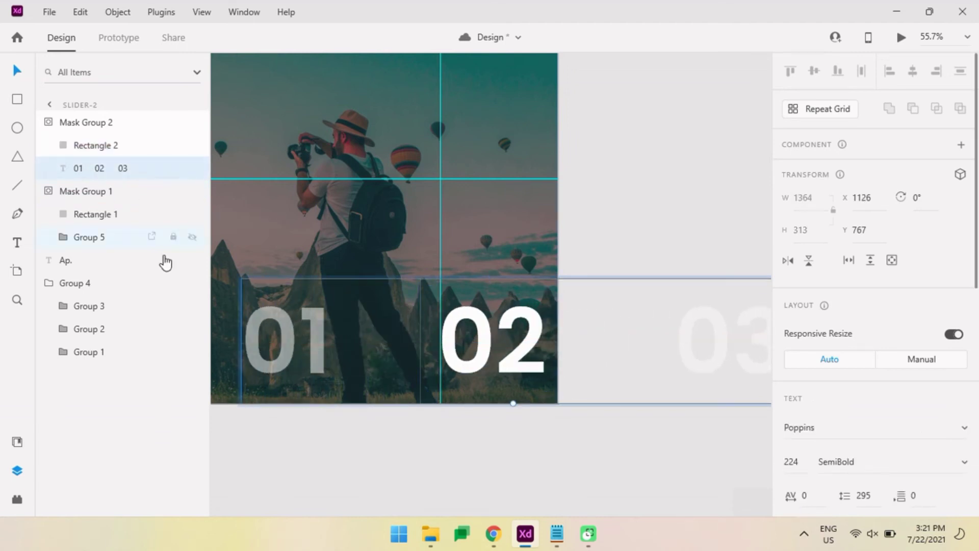
{"action": "left_click", "coordinate": [477, 482]}
{"action": "scroll", "coordinate": [495, 428], "scroll_direction": "down", "scroll_amount": 3}
{"action": "scroll", "coordinate": [515, 382], "scroll_direction": "down", "scroll_amount": 2}
{"action": "scroll", "coordinate": [505, 387], "scroll_direction": "down", "scroll_amount": 1}
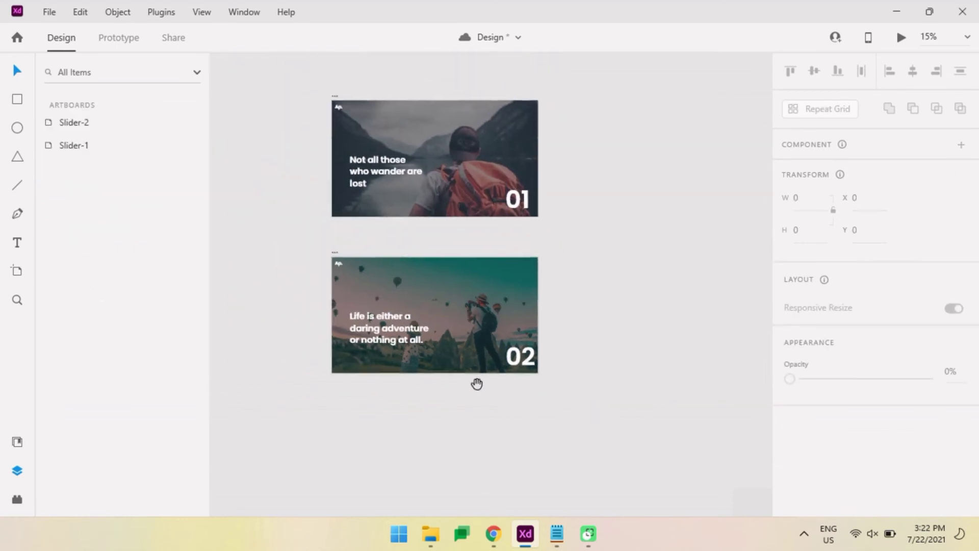
Step: In Prototype mode, wire the Slider-1 artboard to Slider-2
{"action": "left_click", "coordinate": [118, 37]}
{"action": "left_click", "coordinate": [435, 170]}
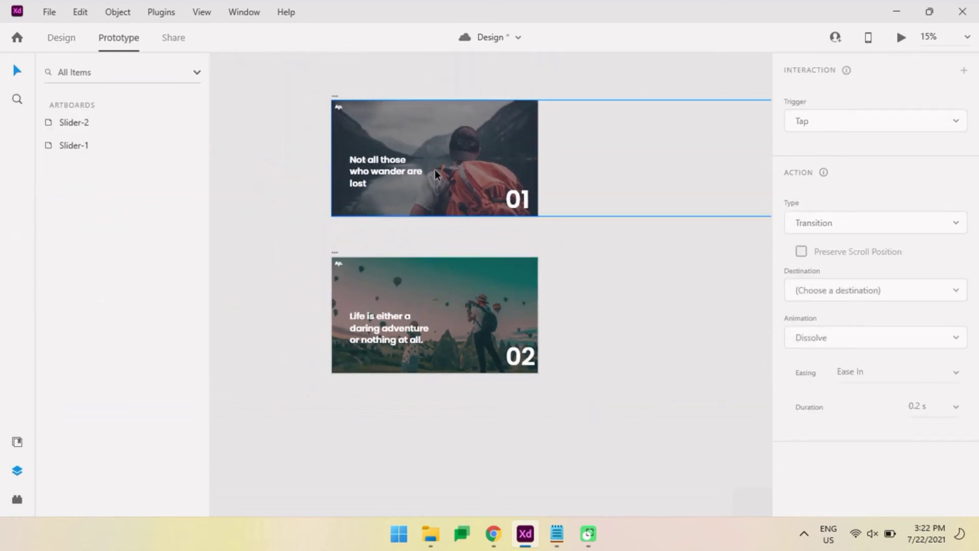
{"action": "left_click", "coordinate": [464, 163]}
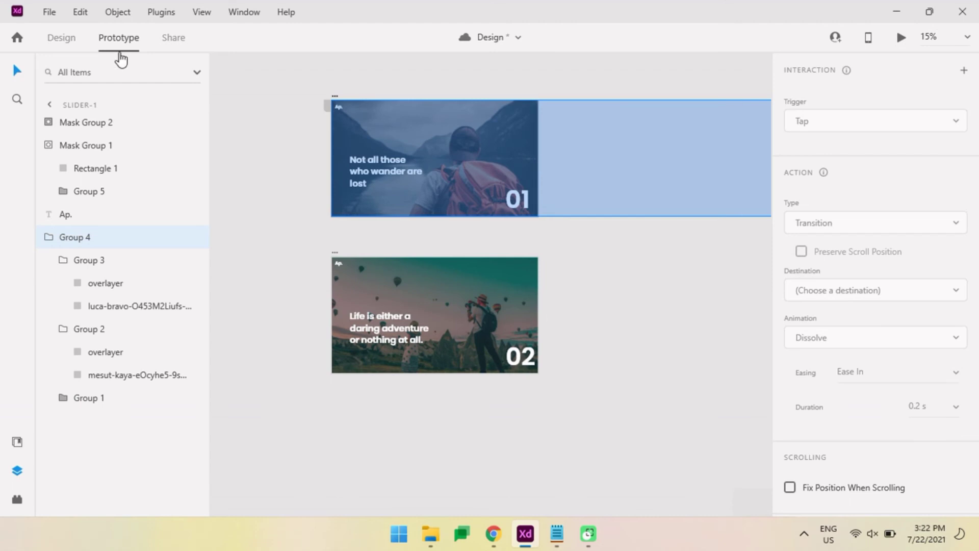
{"action": "left_click", "coordinate": [337, 97]}
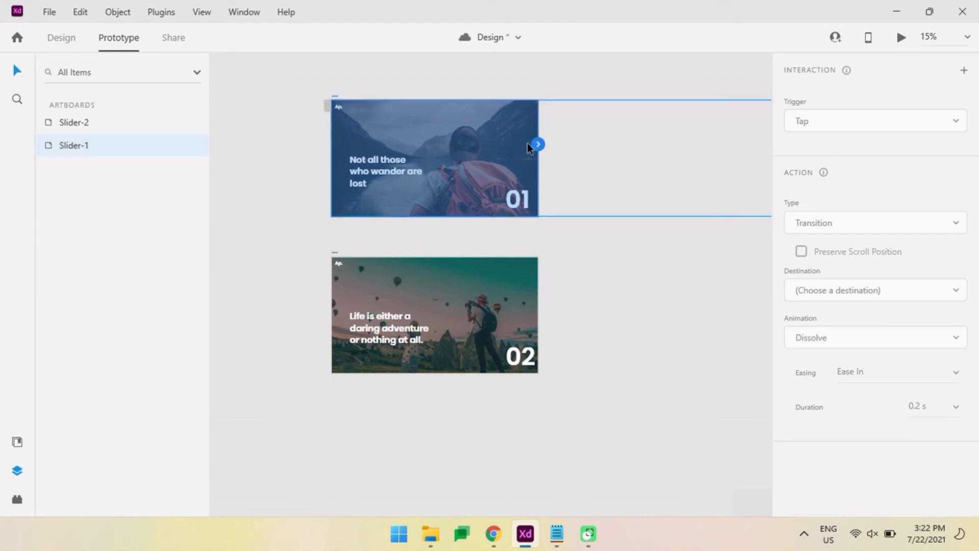
{"action": "left_click_drag", "start_coordinate": [536, 144], "coordinate": [485, 321]}
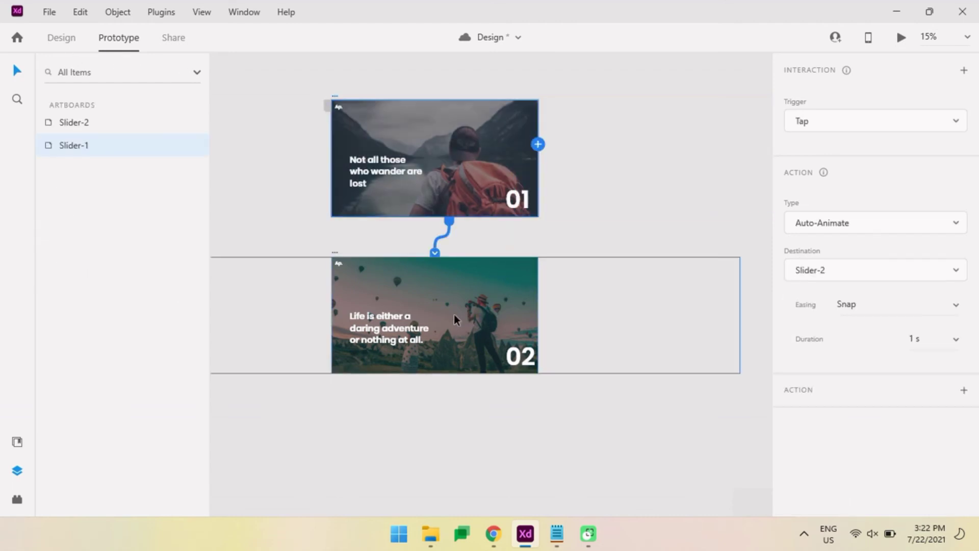
Step: Set the interaction trigger to Time with a 2 s delay
{"action": "left_click", "coordinate": [875, 127]}
{"action": "left_click", "coordinate": [869, 149]}
{"action": "left_click", "coordinate": [865, 125]}
{"action": "left_click", "coordinate": [847, 152]}
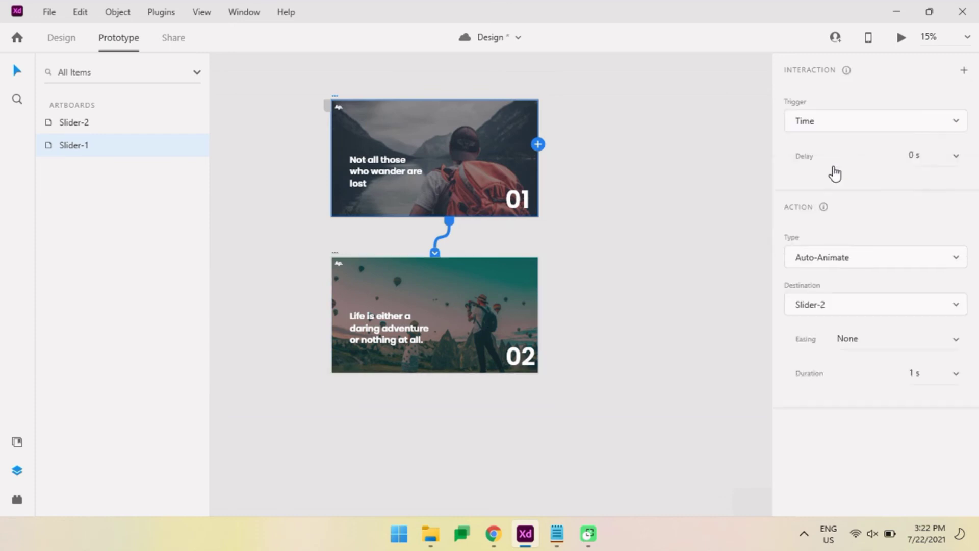
{"action": "left_click", "coordinate": [955, 162]}
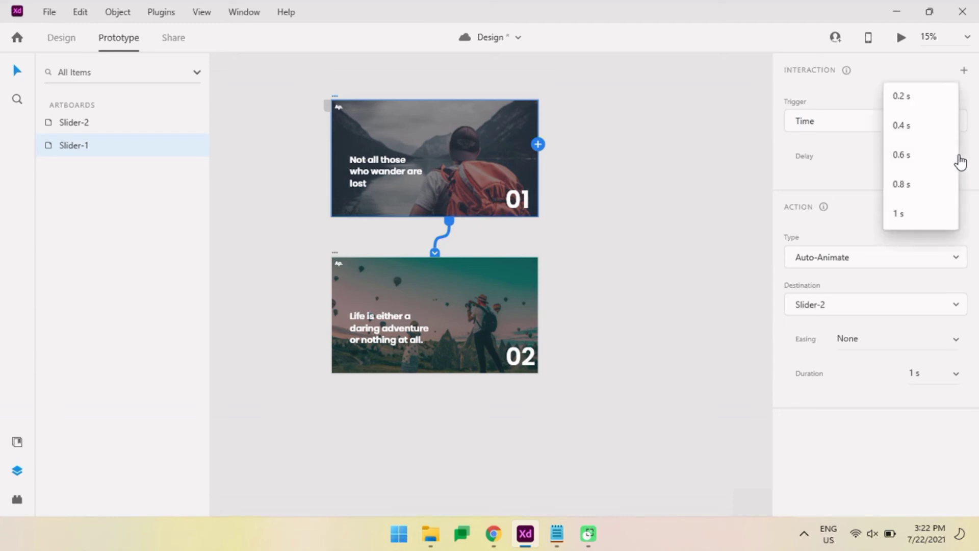
{"action": "left_click", "coordinate": [916, 216]}
{"action": "left_click", "coordinate": [916, 159]}
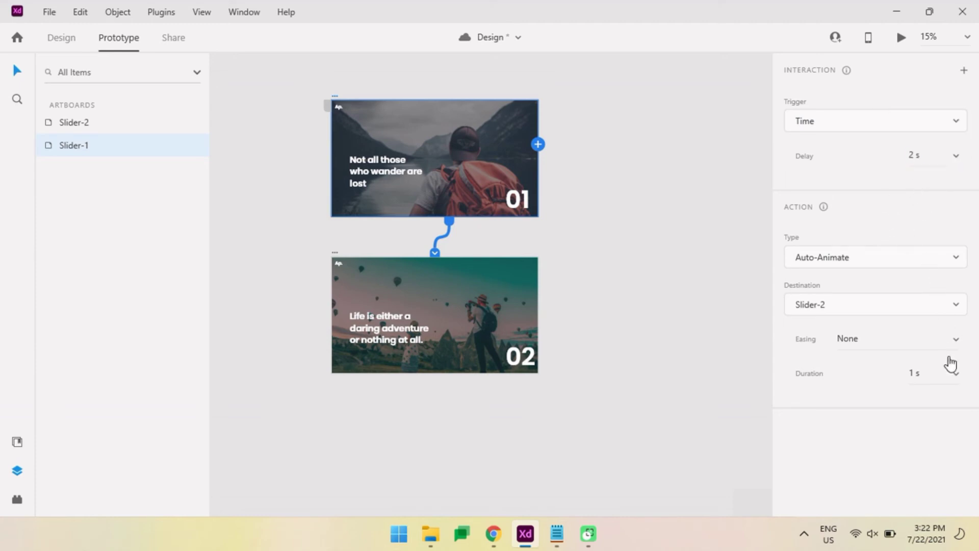
Step: Use Auto-Animate with Ease In-Out easing for the transition
{"action": "left_click", "coordinate": [940, 269]}
{"action": "left_click", "coordinate": [960, 338]}
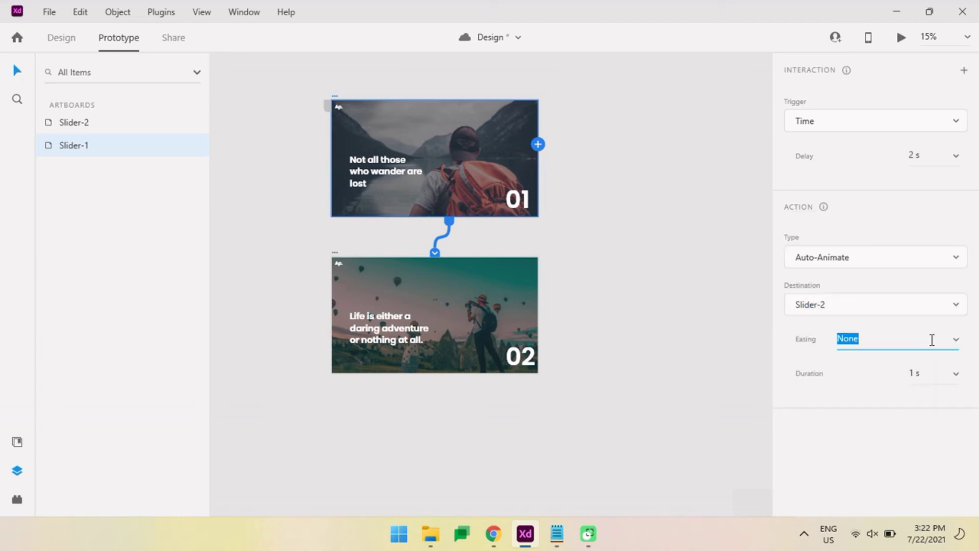
{"action": "left_click", "coordinate": [953, 340]}
{"action": "left_click", "coordinate": [910, 396]}
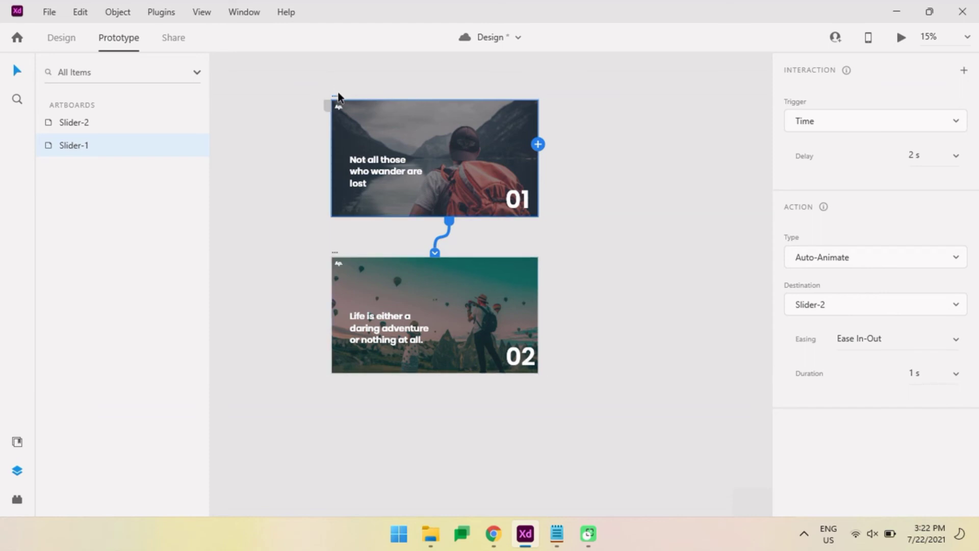
Step: Preview the prototype, then change the transition duration to 2 s
{"action": "key", "text": "ctrl+Return"}
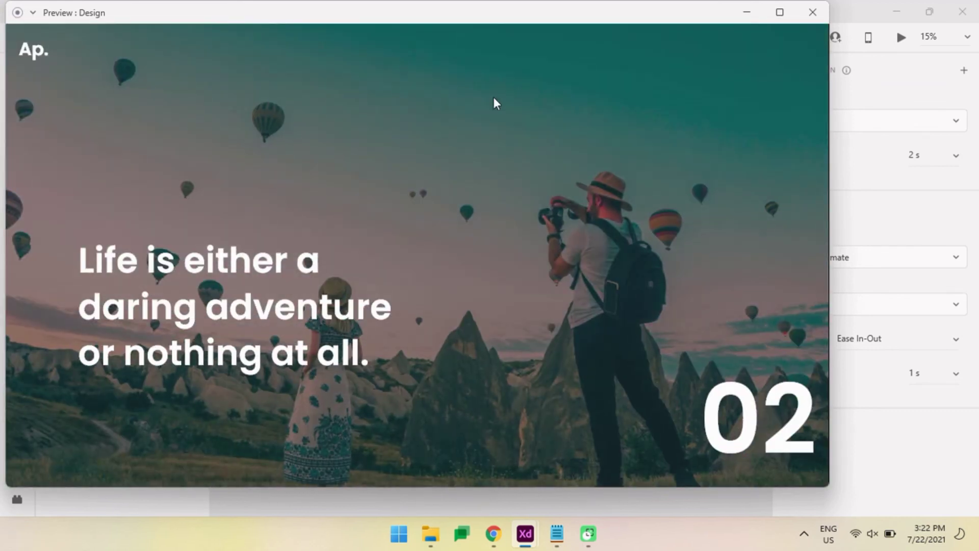
{"action": "left_click", "coordinate": [816, 16]}
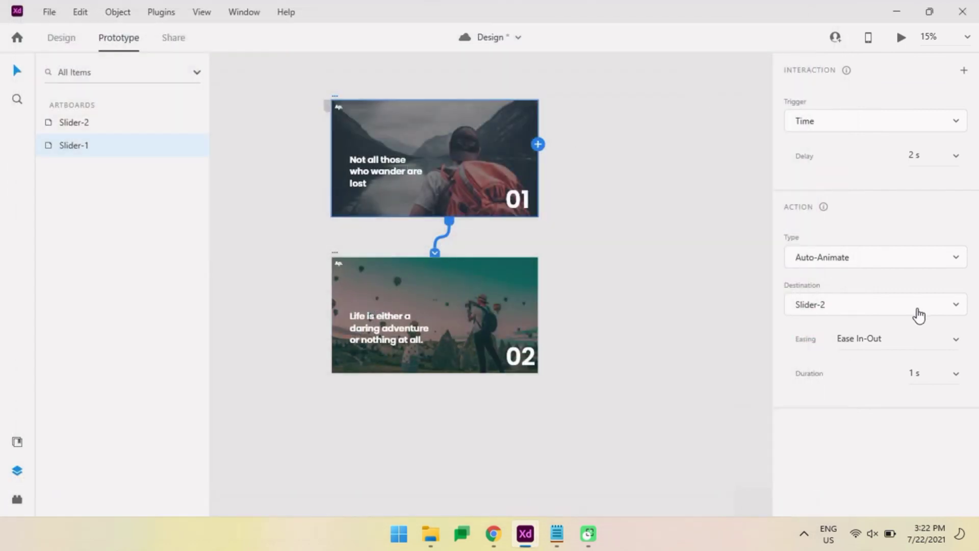
{"action": "left_click", "coordinate": [952, 380]}
{"action": "left_click", "coordinate": [922, 378]}
{"action": "left_click", "coordinate": [335, 102]}
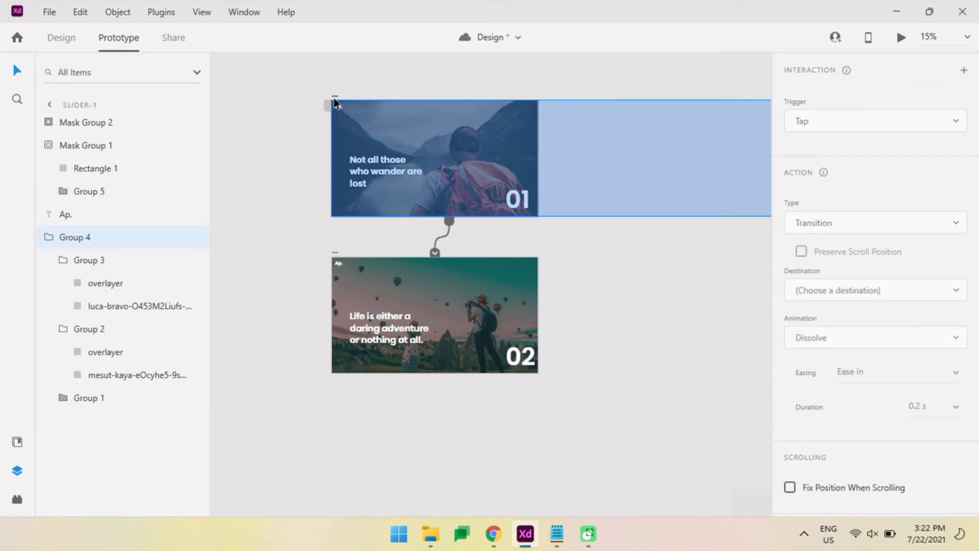
Step: Preview again from Slider-1 to check the 2 s animation
{"action": "left_click", "coordinate": [335, 96]}
{"action": "key", "text": "ctrl+Return"}
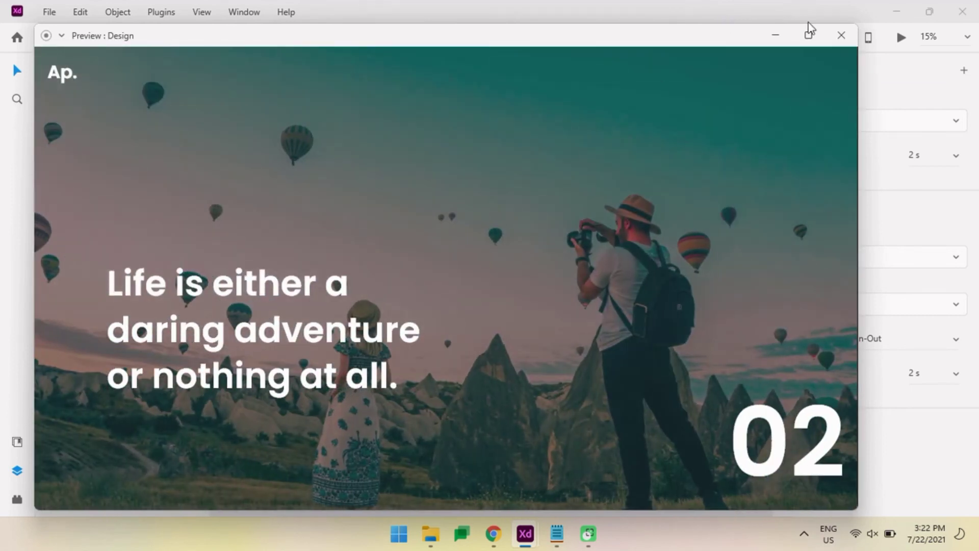
{"action": "left_click", "coordinate": [842, 36]}
Step: In Design mode, duplicate Slider-2 below it as a third slide
{"action": "left_click", "coordinate": [61, 38]}
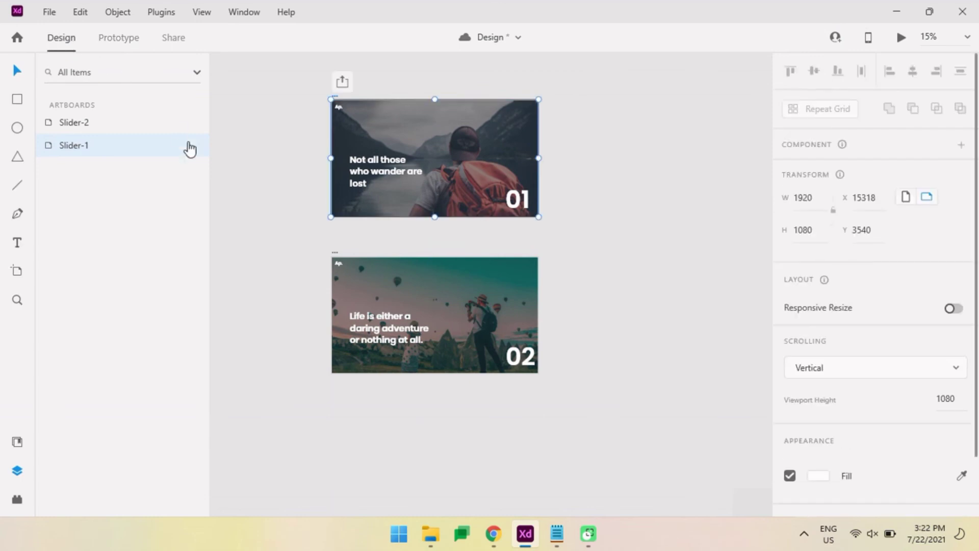
{"action": "scroll", "coordinate": [341, 224], "scroll_direction": "down", "scroll_amount": 2}
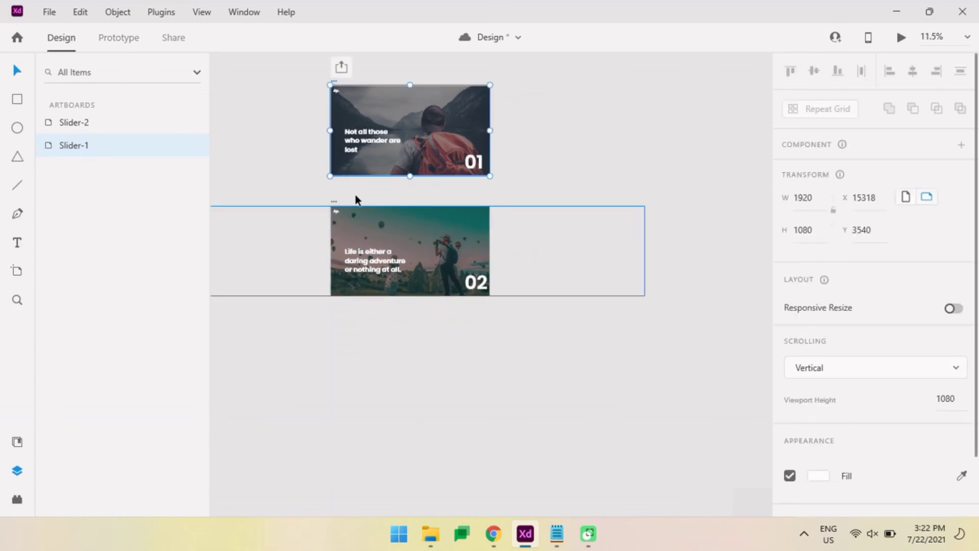
{"action": "left_click", "coordinate": [332, 205]}
{"action": "left_click_drag", "start_coordinate": [335, 205], "coordinate": [380, 356]}
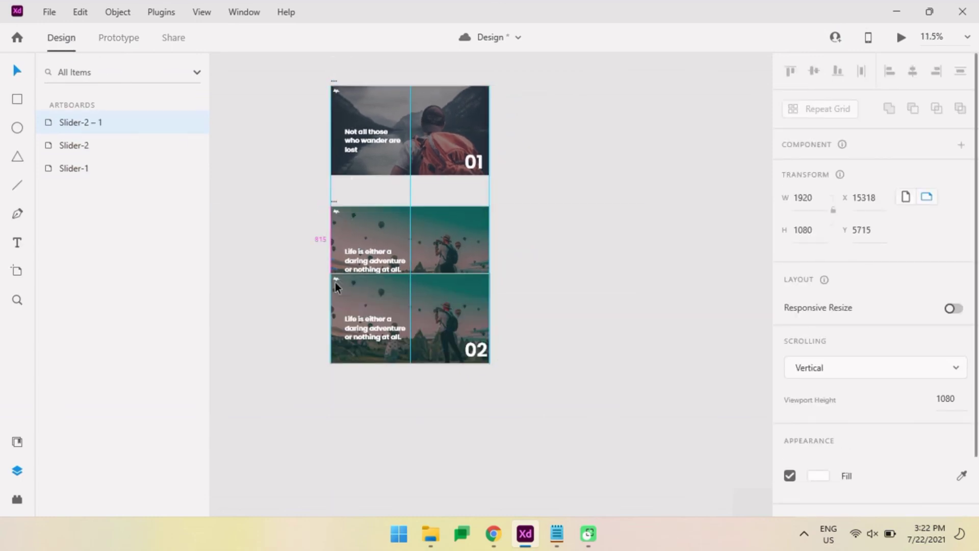
Step: Set the boat photo's opacity to 100% in the copied slide
{"action": "left_click", "coordinate": [450, 295]}
{"action": "scroll", "coordinate": [465, 312], "scroll_direction": "up", "scroll_amount": 3}
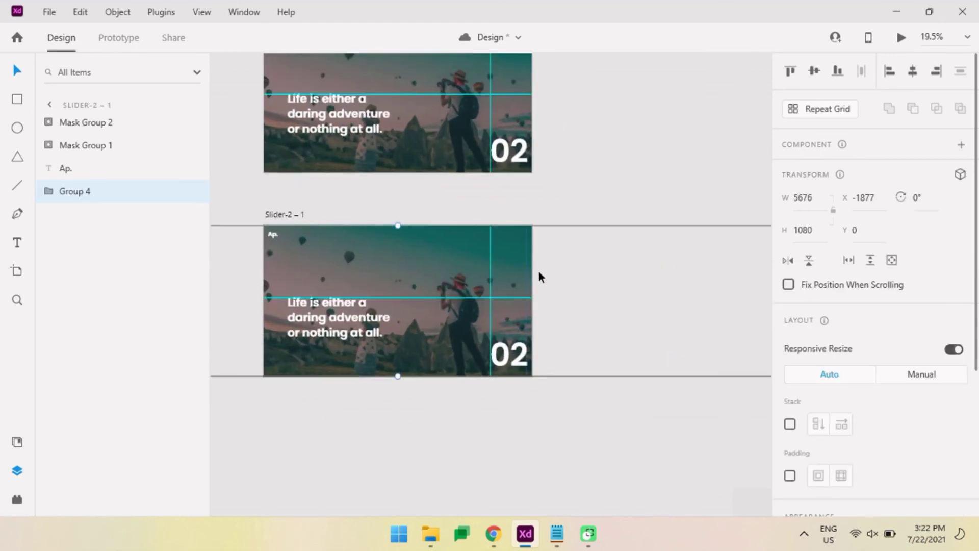
{"action": "double_click", "coordinate": [530, 275]}
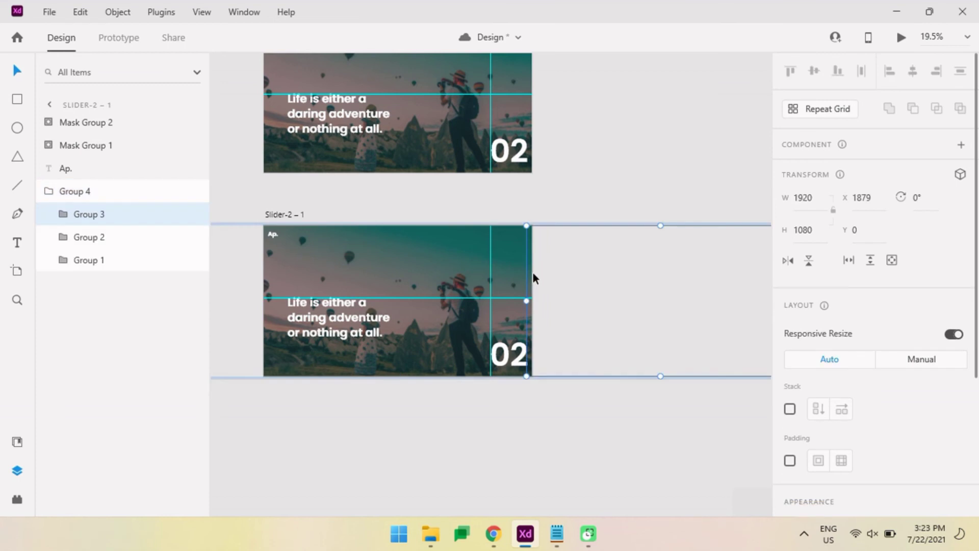
{"action": "scroll", "coordinate": [918, 372], "scroll_direction": "down", "scroll_amount": 5}
{"action": "left_click_drag", "start_coordinate": [790, 340], "coordinate": [927, 339]}
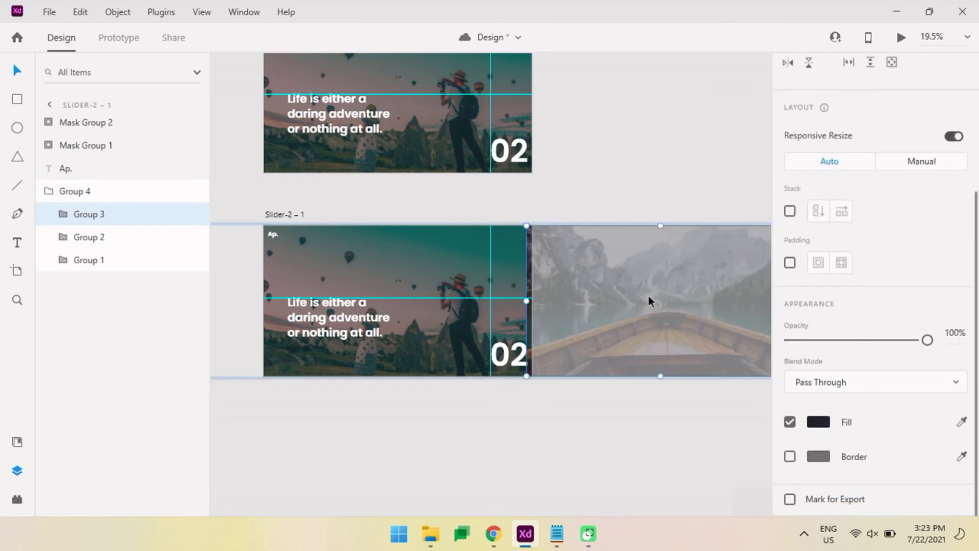
{"action": "left_click", "coordinate": [470, 416]}
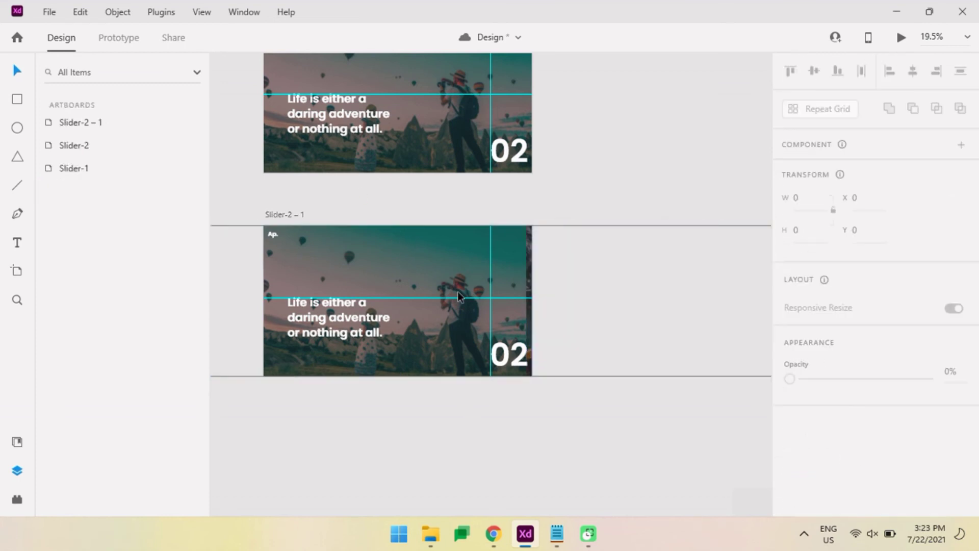
Step: Slide the photo strip (Group 4) left to X -3756 so the boat fills the artboard
{"action": "left_click", "coordinate": [459, 295]}
{"action": "key", "text": "shift+Left"}
{"action": "key", "text": "shift+Left"}
{"action": "key", "text": "shift+Left"}
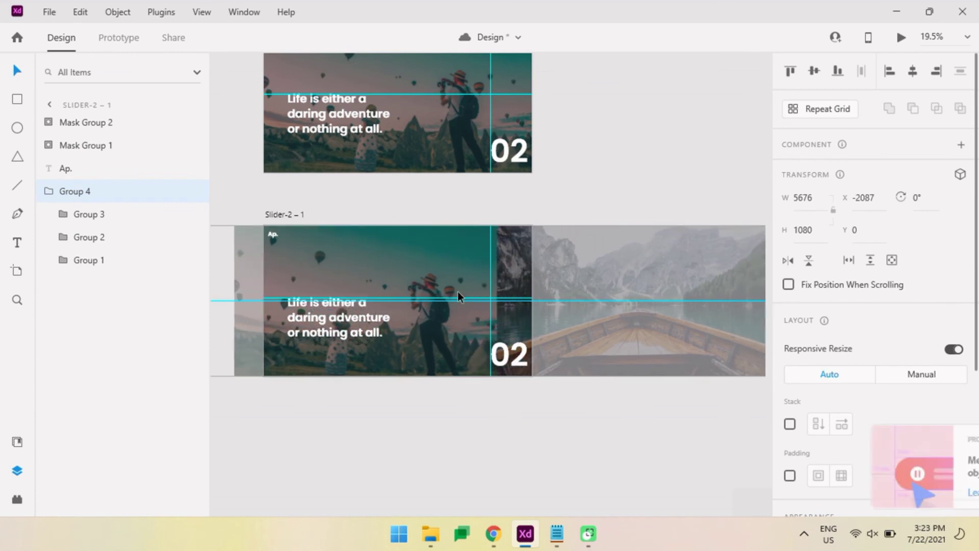
{"action": "key", "text": "shift+Left"}
{"action": "key", "text": "shift+Left"}
{"action": "key", "text": "shift+Left"}
{"action": "key", "text": "shift+Left"}
{"action": "key", "text": "shift+Left"}
{"action": "key", "text": "shift+Left"}
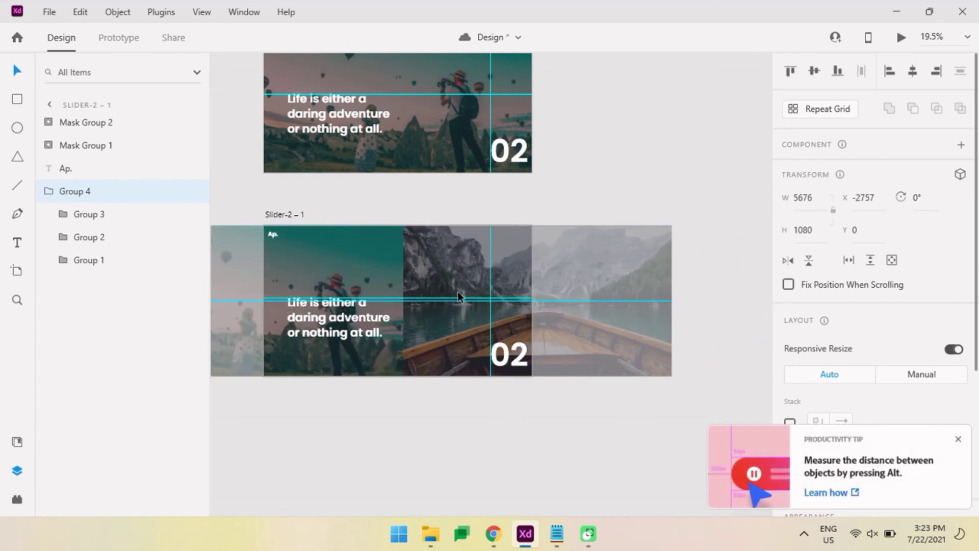
{"action": "key", "text": "shift+Left"}
{"action": "key", "text": "shift+Left"}
{"action": "key", "text": "shift+Left"}
{"action": "key", "text": "shift+Left"}
{"action": "key", "text": "shift+Left"}
{"action": "key", "text": "shift+Left"}
{"action": "key", "text": "shift+Left"}
{"action": "key", "text": "shift+Left"}
{"action": "key", "text": "shift+Left"}
{"action": "key", "text": "shift+Left"}
{"action": "key", "text": "shift+Left"}
{"action": "key", "text": "shift+Left"}
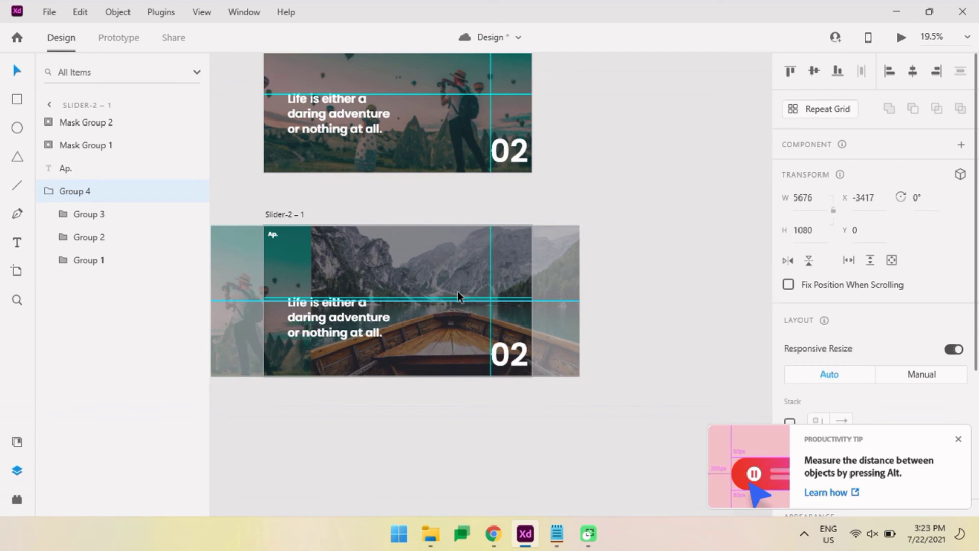
{"action": "key", "text": "shift+Left"}
{"action": "key", "text": "shift+Left"}
{"action": "key", "text": "shift+Left"}
{"action": "key", "text": "shift+Left"}
{"action": "key", "text": "shift+Left"}
{"action": "key", "text": "shift+Left"}
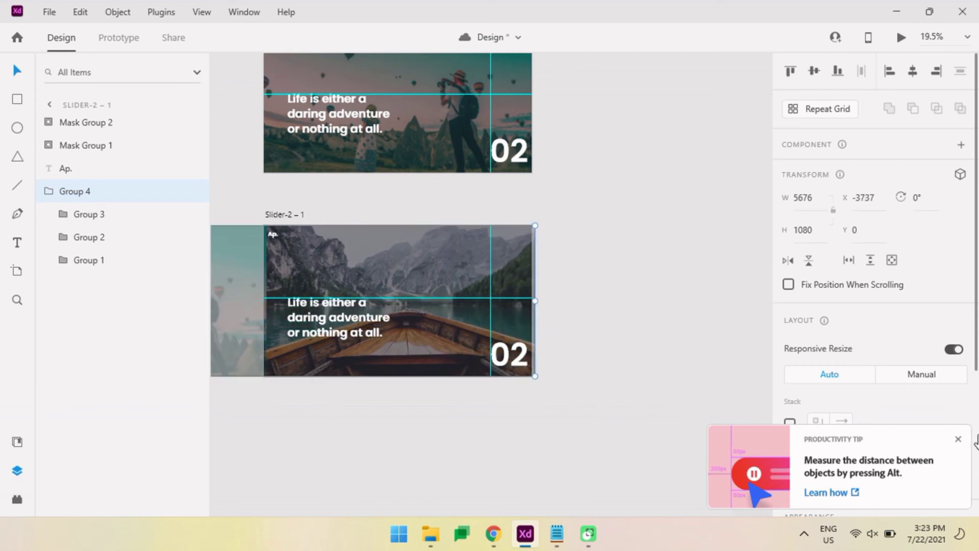
{"action": "left_click", "coordinate": [958, 442]}
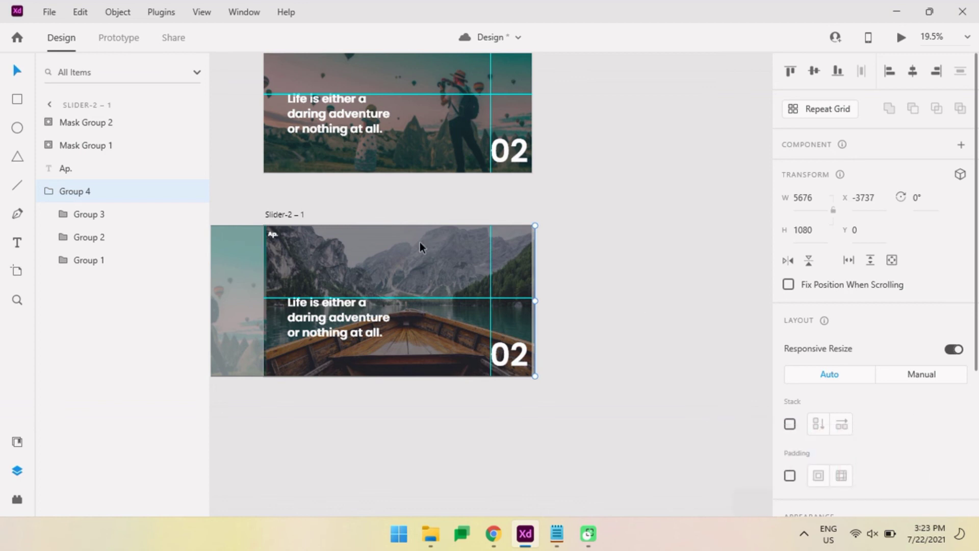
{"action": "key", "text": "shift+Left"}
{"action": "key", "text": "shift+Left"}
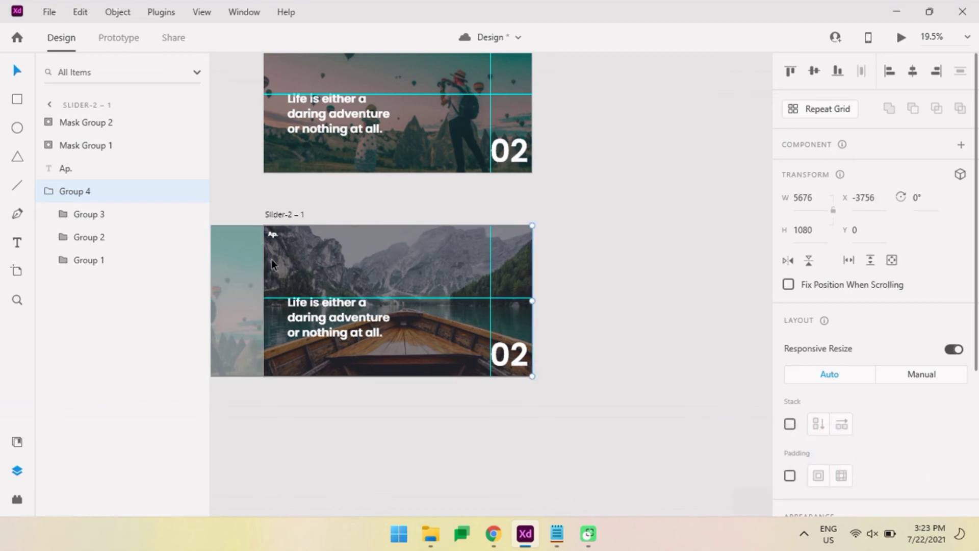
{"action": "left_click", "coordinate": [253, 261]}
Step: Set the balloon photo group's opacity to 0%
{"action": "left_click", "coordinate": [183, 239]}
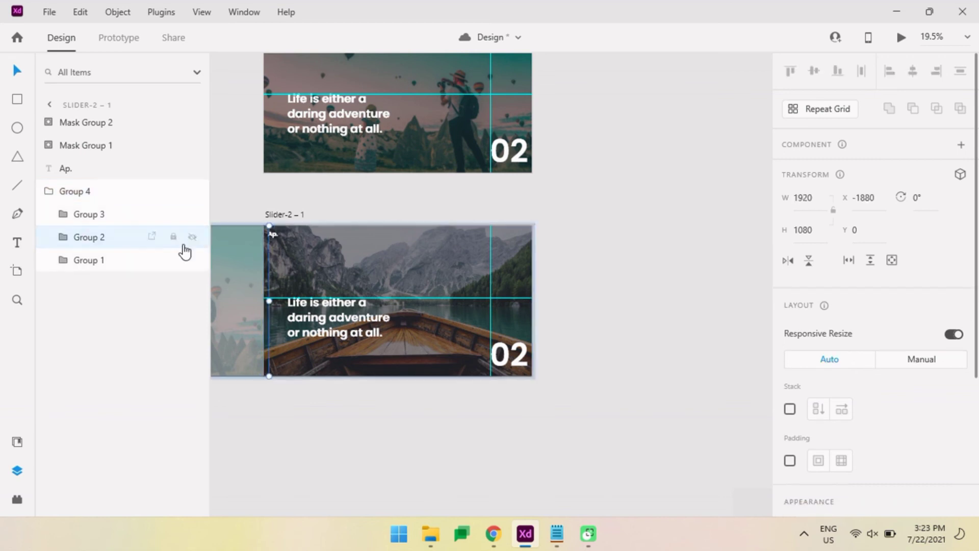
{"action": "scroll", "coordinate": [859, 308], "scroll_direction": "down", "scroll_amount": 5}
{"action": "left_click_drag", "start_coordinate": [927, 339], "coordinate": [712, 345]}
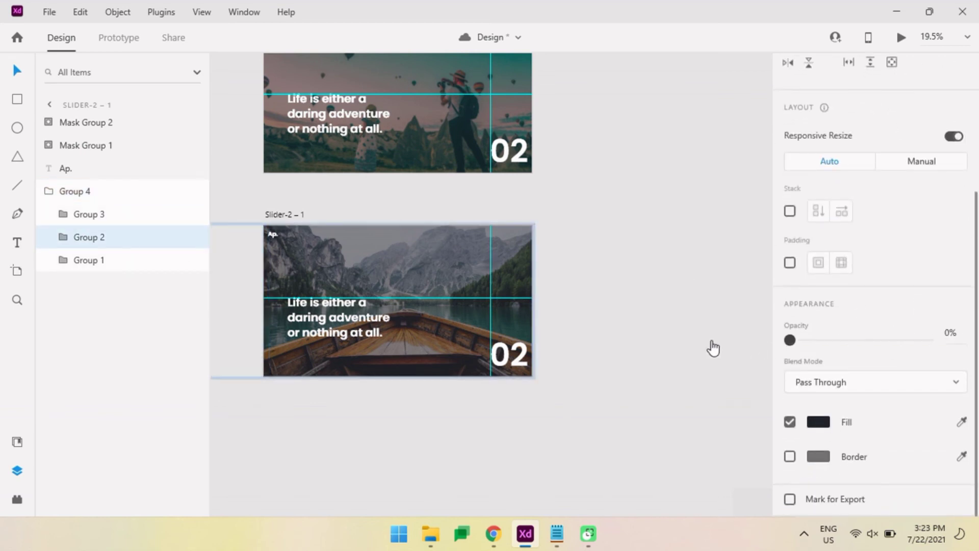
Step: Move the taglines up to 'Take only memories, leave only footprints.' and the numbers left to 03
{"action": "double_click", "coordinate": [358, 337]}
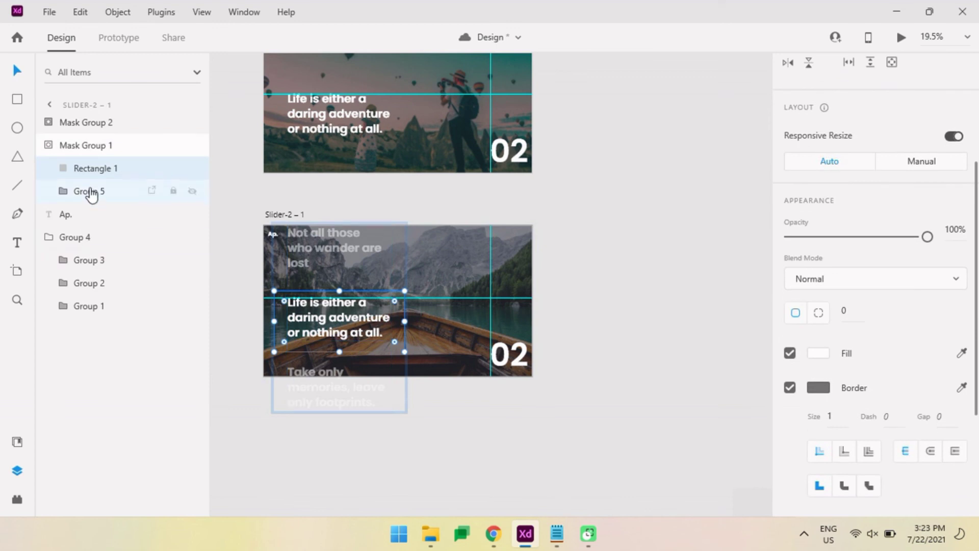
{"action": "left_click", "coordinate": [92, 193]}
{"action": "key", "text": "shift+Up"}
{"action": "key", "text": "shift+Up"}
{"action": "key", "text": "shift+Up"}
{"action": "key", "text": "shift+Up"}
{"action": "key", "text": "shift+Up"}
{"action": "key", "text": "shift+Up"}
{"action": "key", "text": "shift+Up"}
{"action": "key", "text": "shift+Up"}
{"action": "key", "text": "shift+Up"}
{"action": "key", "text": "shift+Up"}
{"action": "key", "text": "shift+Up"}
{"action": "key", "text": "shift+Up"}
{"action": "key", "text": "shift+Up"}
{"action": "key", "text": "shift+Up"}
{"action": "key", "text": "shift+Up"}
{"action": "key", "text": "shift+Up"}
{"action": "key", "text": "shift+Up"}
{"action": "key", "text": "shift+Up"}
{"action": "key", "text": "shift+Up"}
{"action": "key", "text": "shift+Up"}
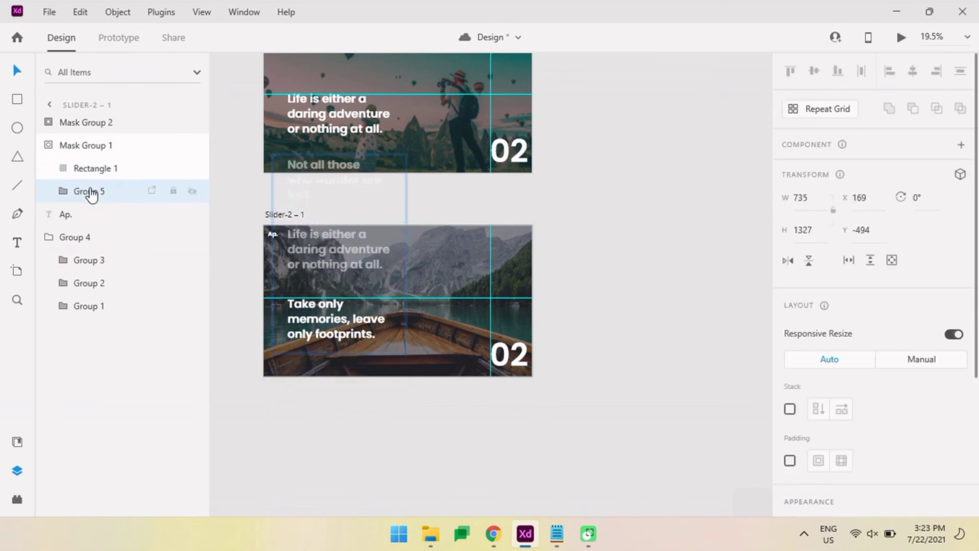
{"action": "scroll", "coordinate": [363, 324], "scroll_direction": "up", "scroll_amount": 5, "text": "ctrl"}
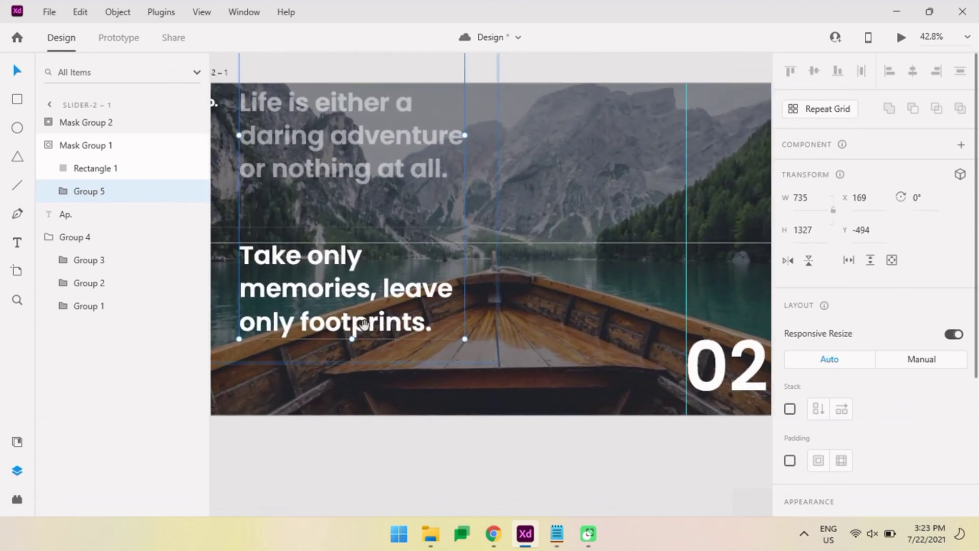
{"action": "key", "text": "Up"}
{"action": "key", "text": "Up"}
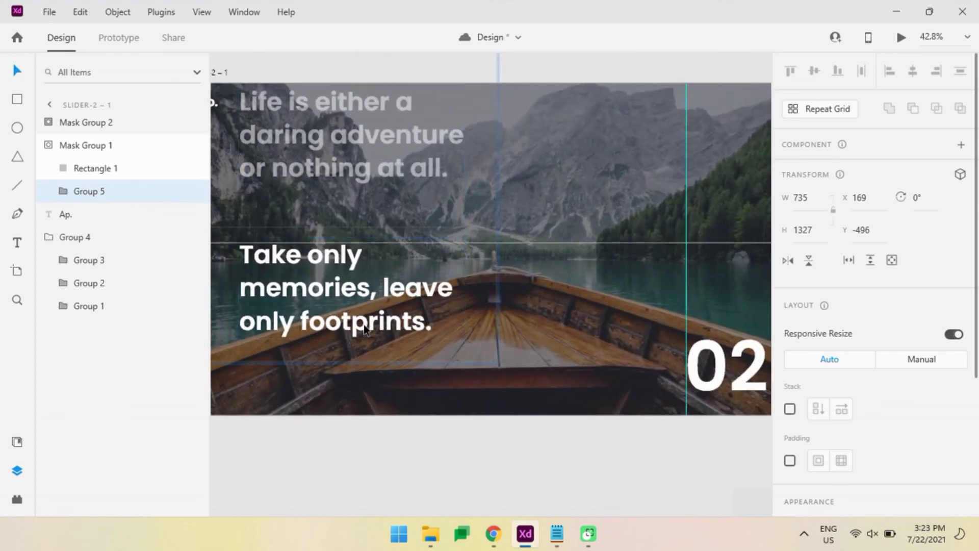
{"action": "key", "text": "Up"}
{"action": "key", "text": "Up"}
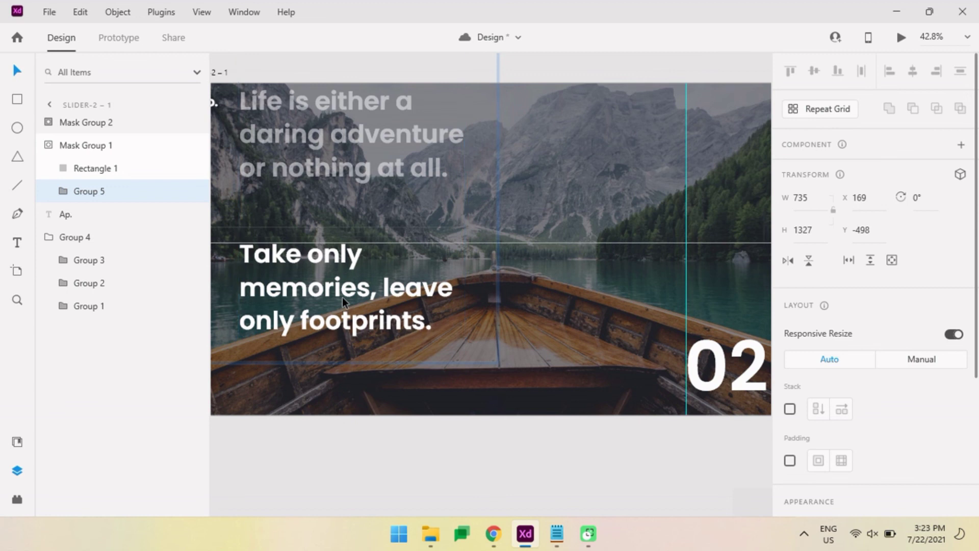
{"action": "scroll", "coordinate": [343, 302], "scroll_direction": "down", "scroll_amount": 3, "text": "ctrl"}
{"action": "double_click", "coordinate": [573, 359]}
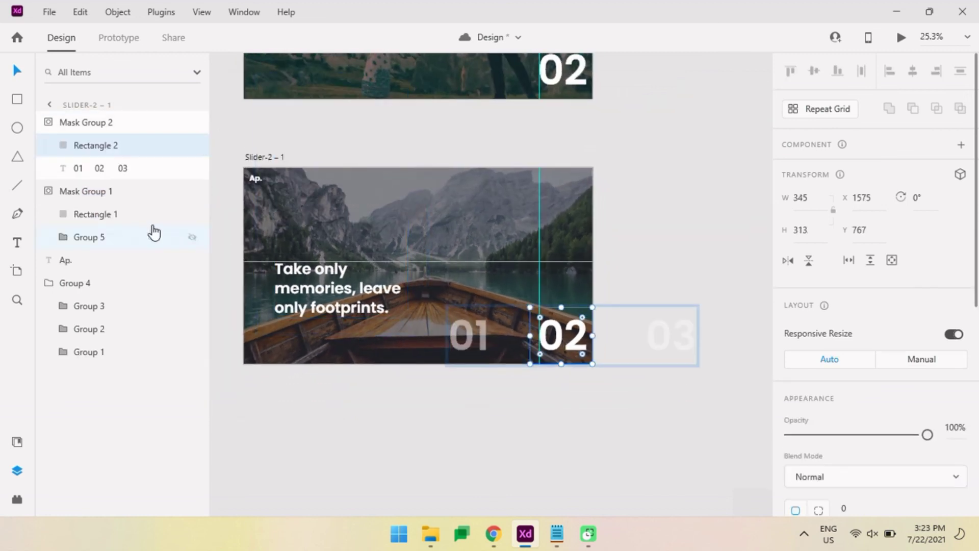
{"action": "key", "text": "shift+Left"}
{"action": "key", "text": "shift+Left"}
{"action": "key", "text": "shift+Left"}
{"action": "key", "text": "shift+Left"}
{"action": "key", "text": "shift+Left"}
{"action": "key", "text": "shift+Left"}
{"action": "key", "text": "shift+Left"}
{"action": "key", "text": "shift+Left"}
{"action": "key", "text": "shift+Left"}
{"action": "key", "text": "shift+Left"}
{"action": "key", "text": "shift+Left"}
{"action": "key", "text": "shift+Left"}
{"action": "key", "text": "shift+Left"}
{"action": "key", "text": "shift+Left"}
{"action": "key", "text": "shift+Left"}
{"action": "key", "text": "shift+Left"}
{"action": "key", "text": "shift+Left"}
{"action": "key", "text": "shift+Left"}
{"action": "key", "text": "shift+Left"}
{"action": "key", "text": "shift+Left"}
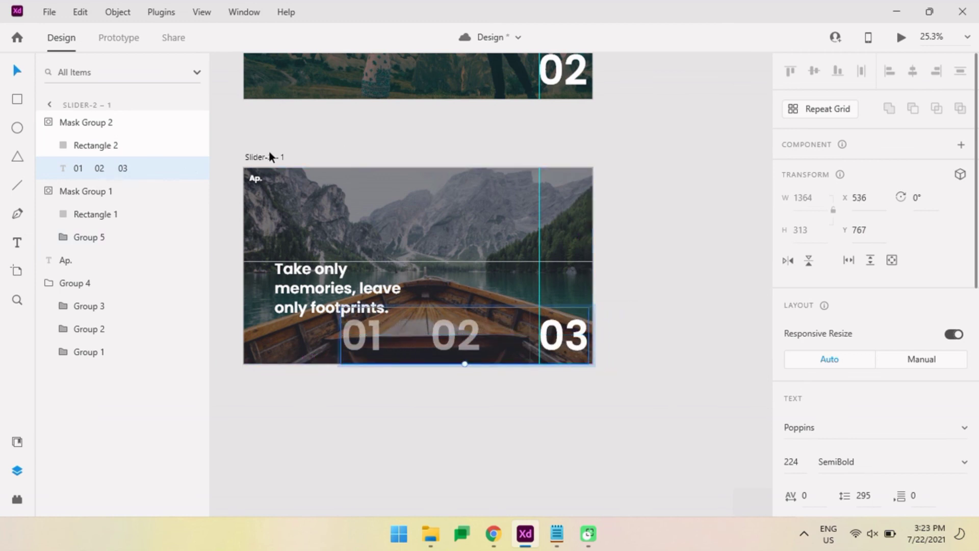
Step: Rename the copied artboard to Slider-3 and zoom to fit all artboards
{"action": "double_click", "coordinate": [268, 157]}
{"action": "left_click", "coordinate": [285, 158]}
{"action": "key", "text": "BackSpace"}
{"action": "key", "text": "BackSpace"}
{"action": "key", "text": "BackSpace"}
{"action": "type", "text": "3"}
{"action": "key", "text": "Return"}
{"action": "left_click", "coordinate": [400, 397]}
{"action": "key", "text": "ctrl+0"}
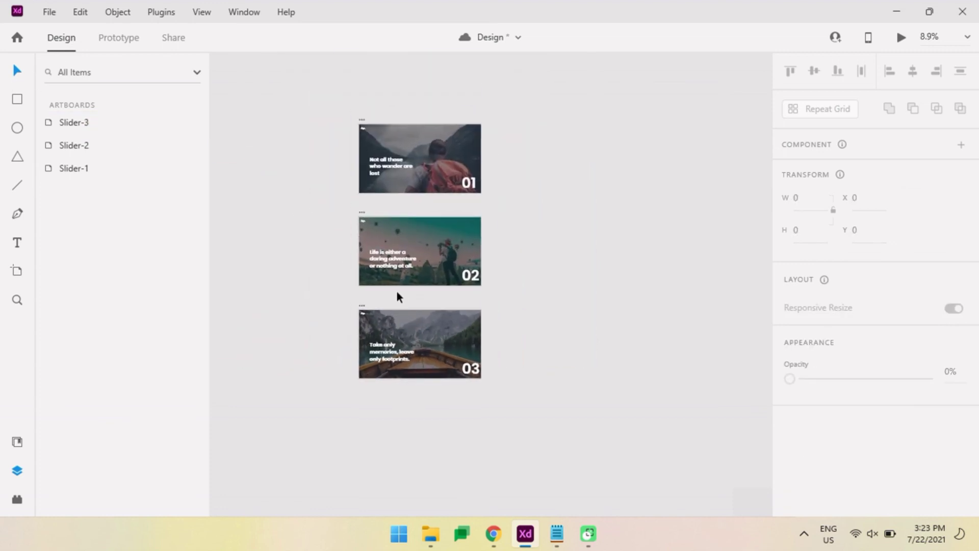
Step: In Prototype mode, wire Slider-2 to Slider-3
{"action": "left_click", "coordinate": [134, 44]}
{"action": "left_click", "coordinate": [421, 242]}
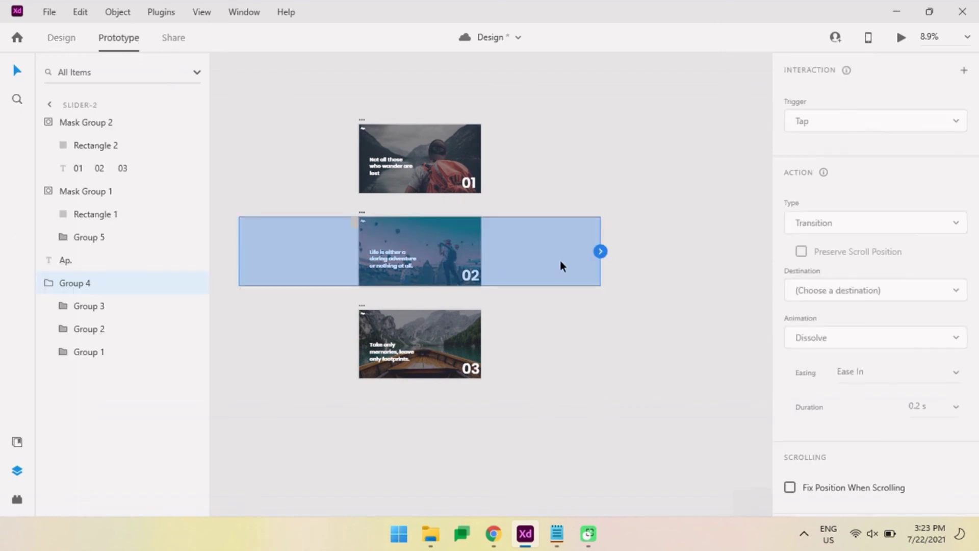
{"action": "left_click", "coordinate": [362, 212]}
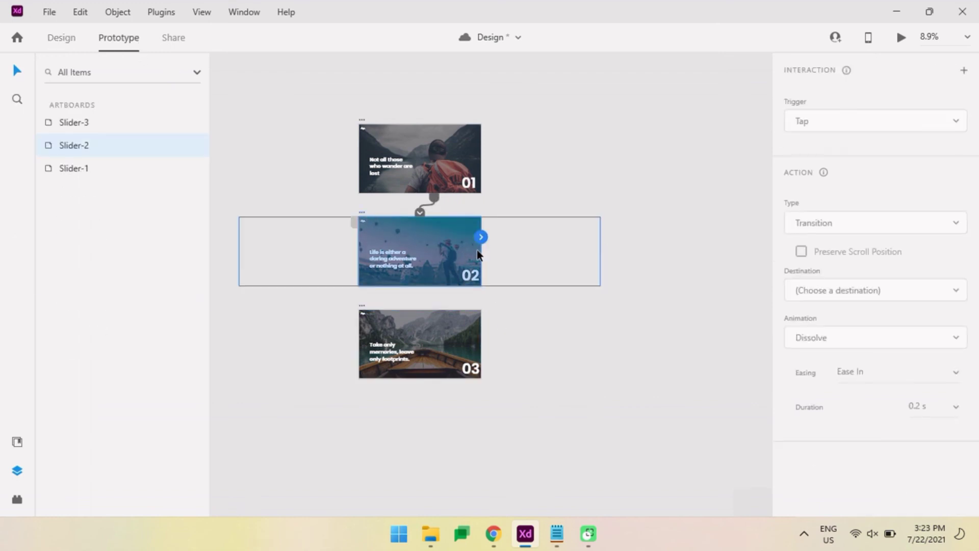
{"action": "mouse_move", "coordinate": [482, 237]}
{"action": "left_mouse_down"}
{"action": "mouse_move", "coordinate": [443, 345]}
{"action": "mouse_move", "coordinate": [456, 340]}
{"action": "left_mouse_up"}
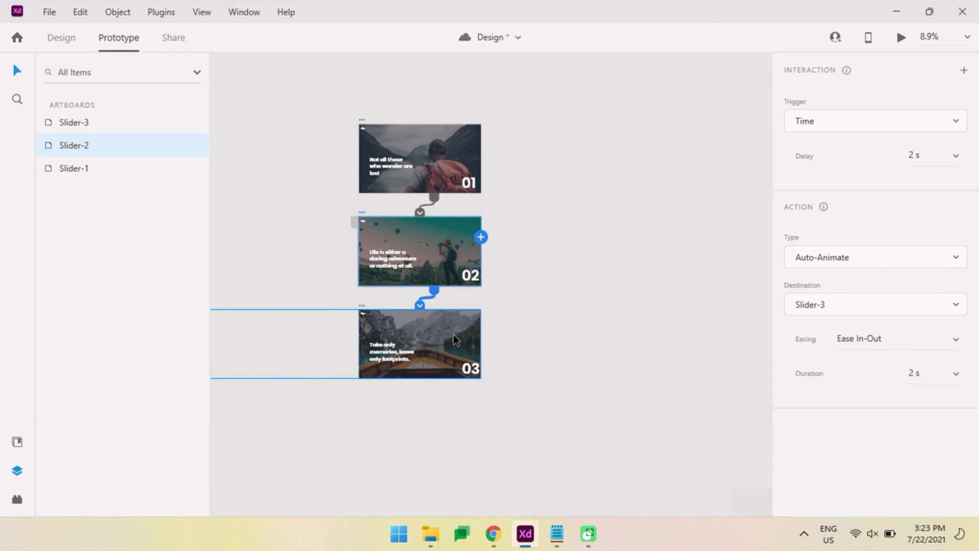
Step: Wire Slider-3 back to Slider-1 so the slideshow loops
{"action": "left_click", "coordinate": [432, 377]}
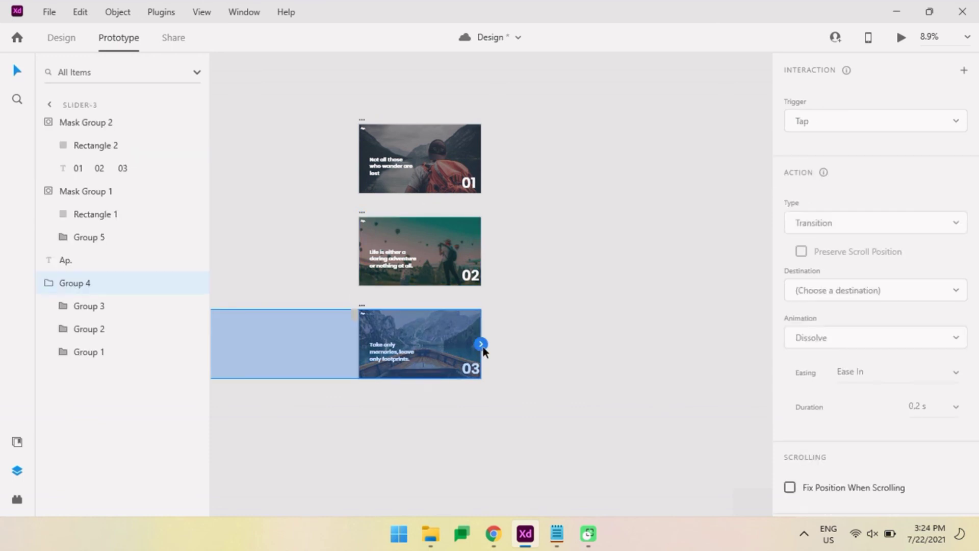
{"action": "left_click", "coordinate": [357, 304]}
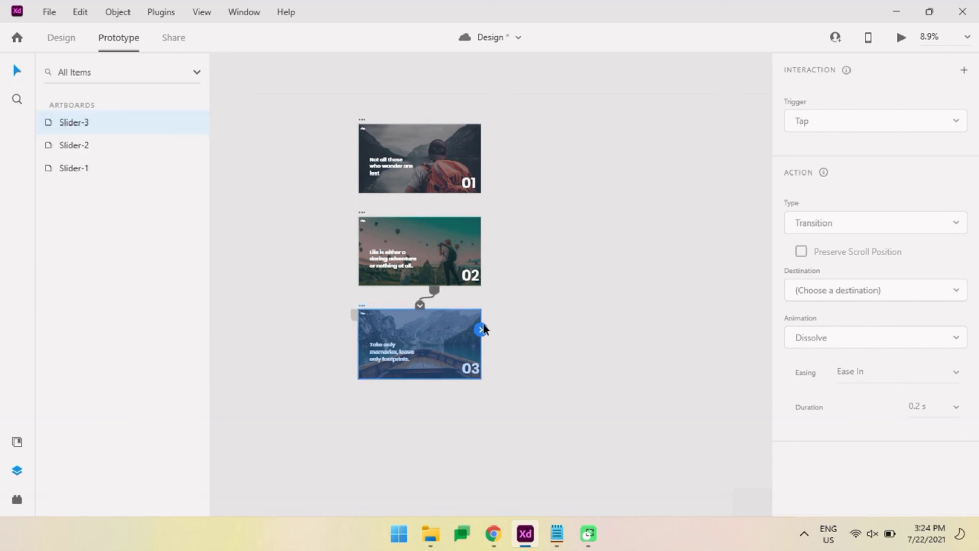
{"action": "left_click_drag", "start_coordinate": [495, 329], "coordinate": [513, 162]}
{"action": "left_click", "coordinate": [363, 304]}
{"action": "mouse_move", "coordinate": [481, 328]}
{"action": "left_mouse_down"}
{"action": "mouse_move", "coordinate": [494, 191]}
{"action": "mouse_move", "coordinate": [431, 162]}
{"action": "left_mouse_up"}
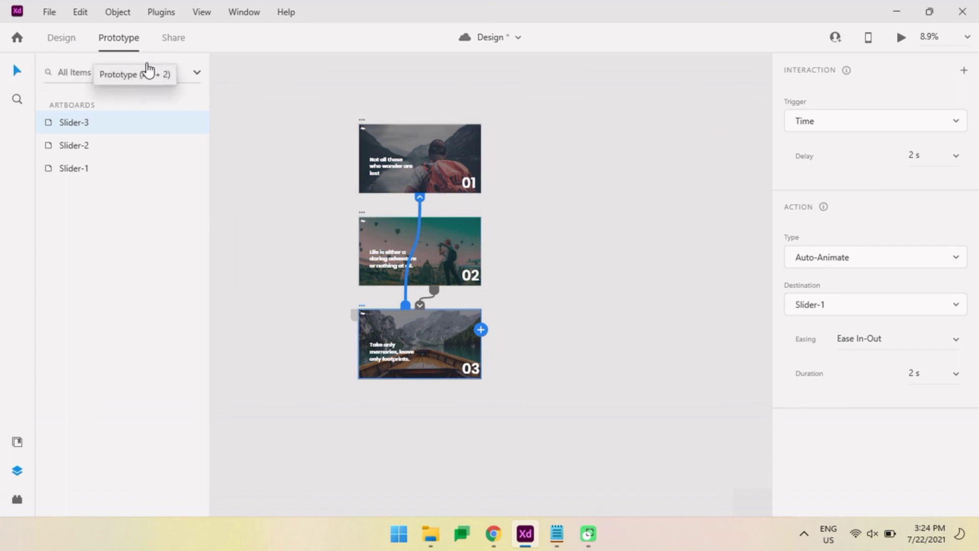
{"action": "left_click", "coordinate": [63, 38]}
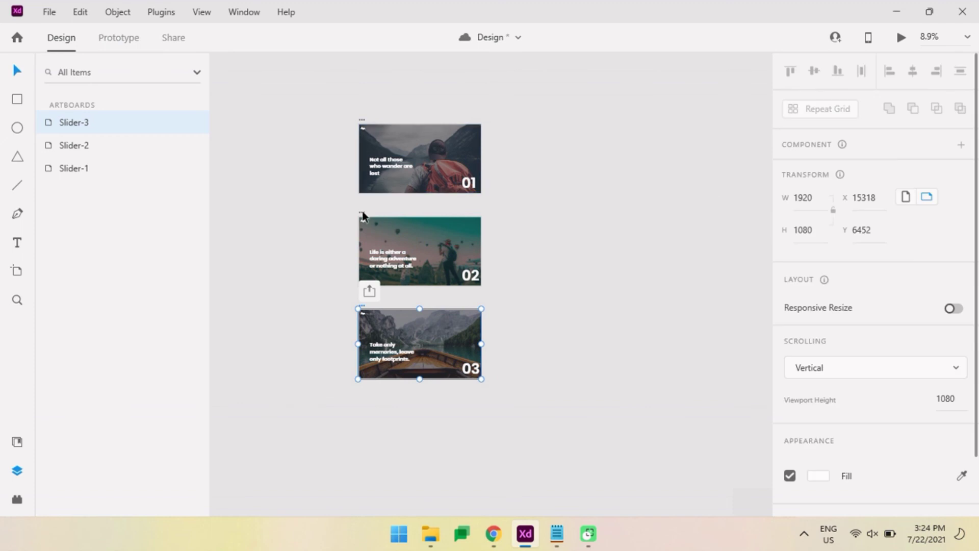
Step: Select the Slider-1 artboard as the preview's starting slide
{"action": "left_click", "coordinate": [363, 121]}
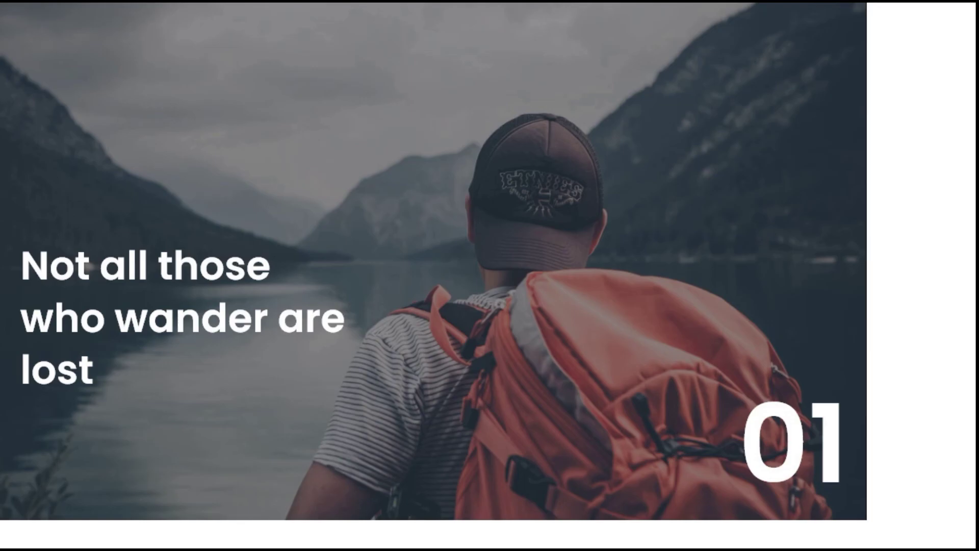